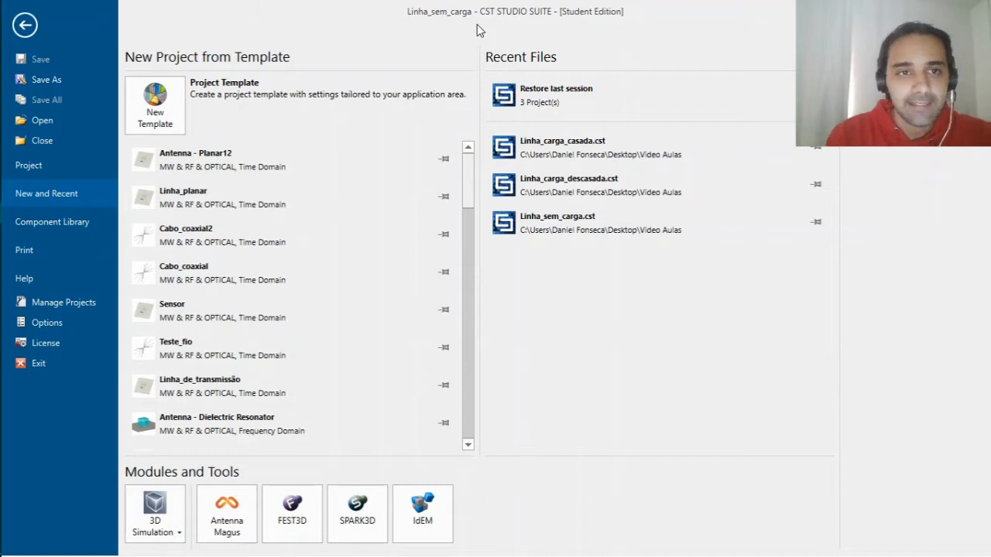
# Start a new Microwaves & RF antenna template with the Planar workflow, Time Domain solver and units of mm, GHz, ns and Kelvin.
pyautogui.click(154, 99)
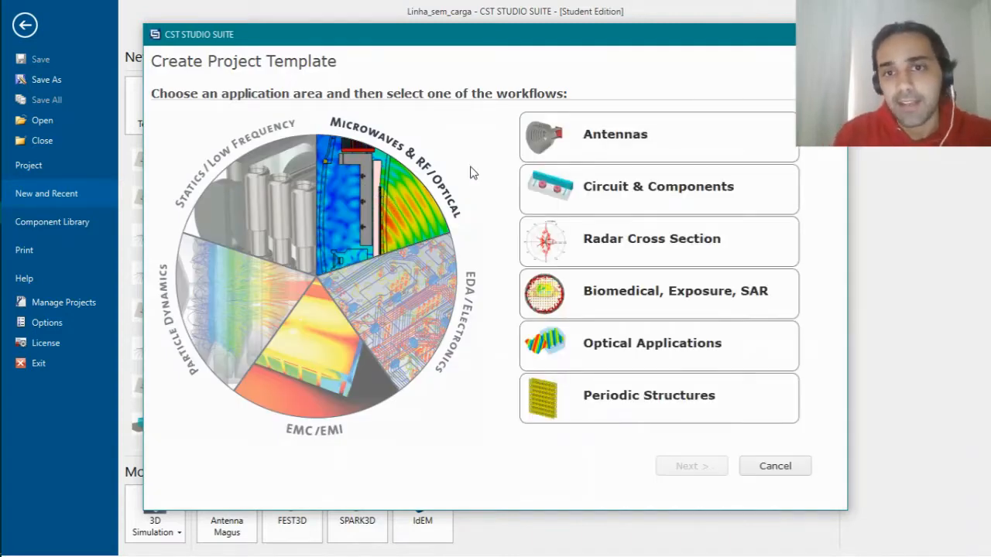
pyautogui.click(627, 141)
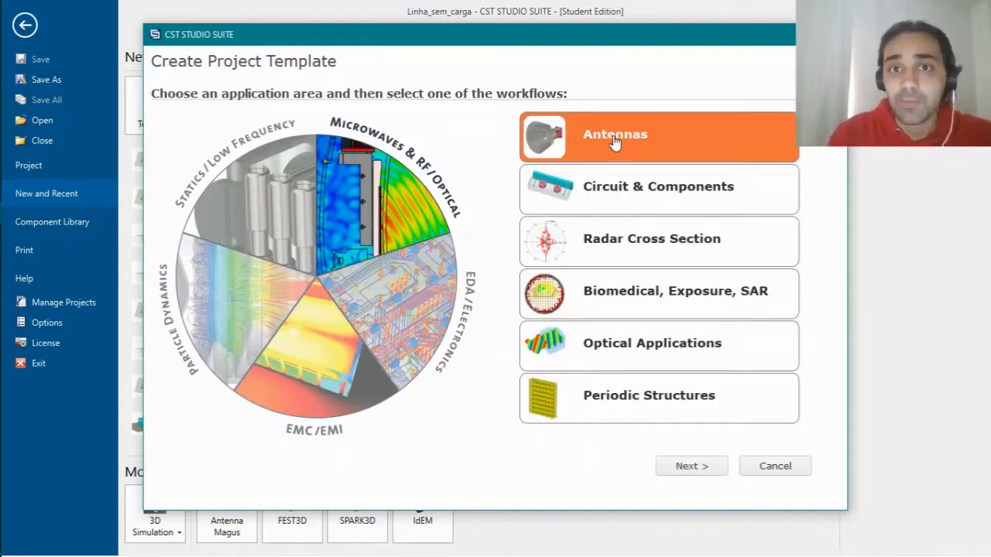
pyautogui.click(704, 472)
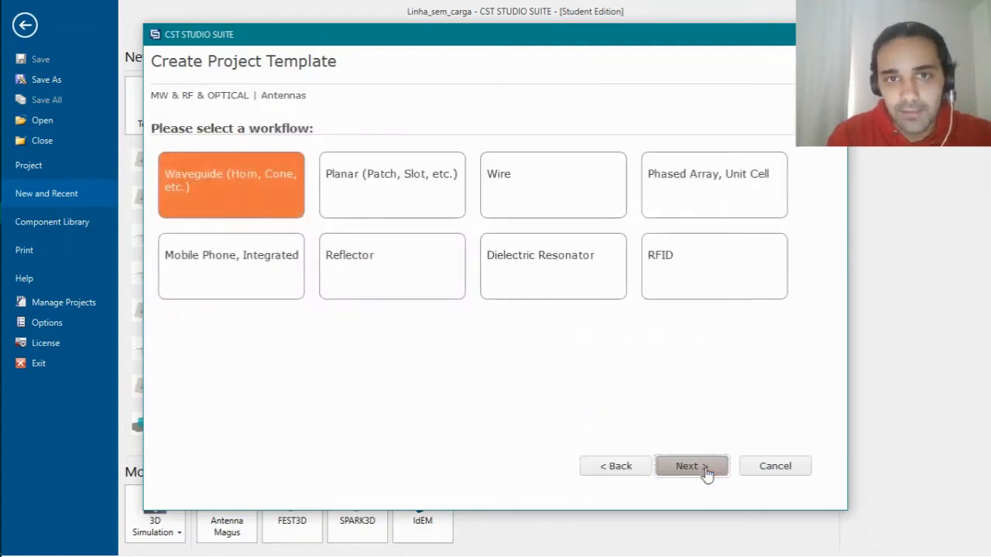
pyautogui.click(374, 191)
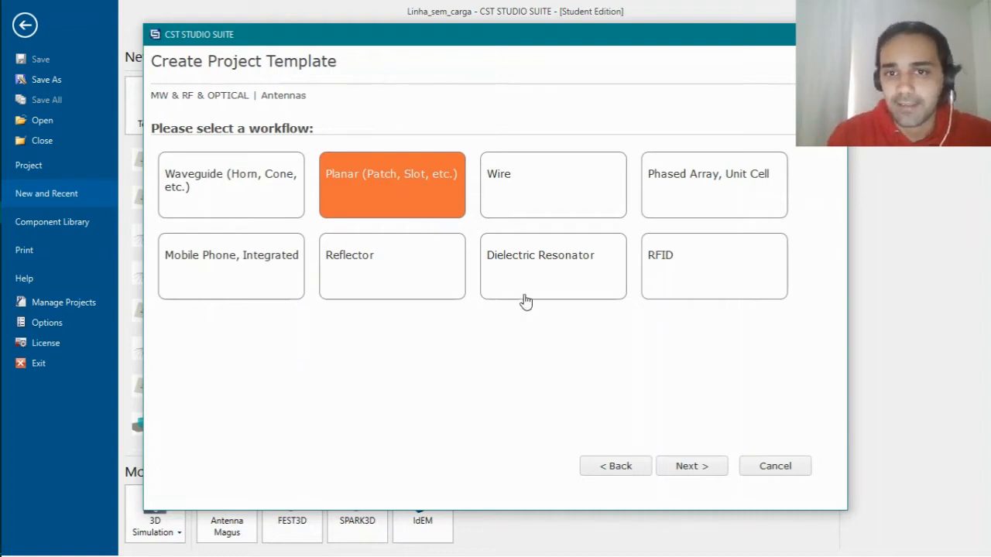
pyautogui.click(704, 471)
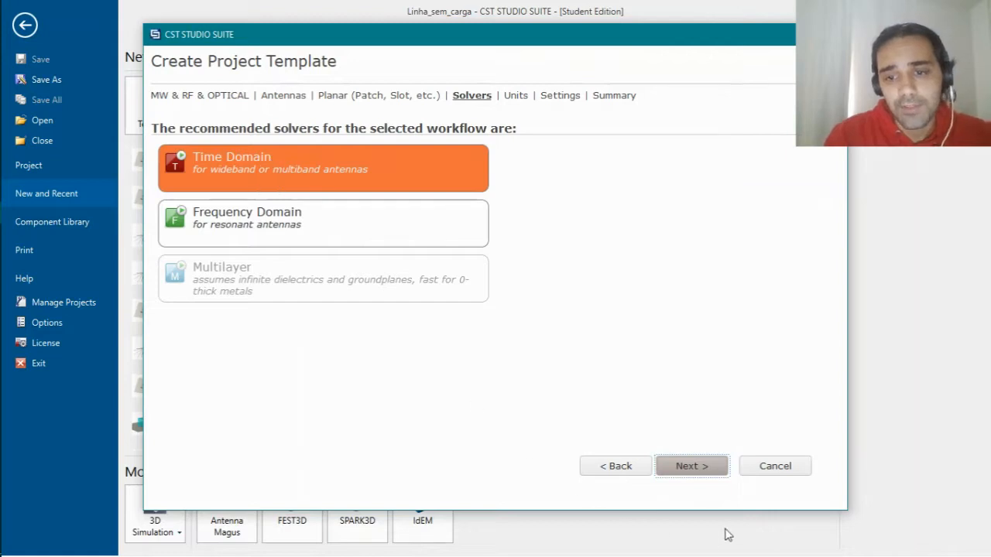
pyautogui.click(696, 476)
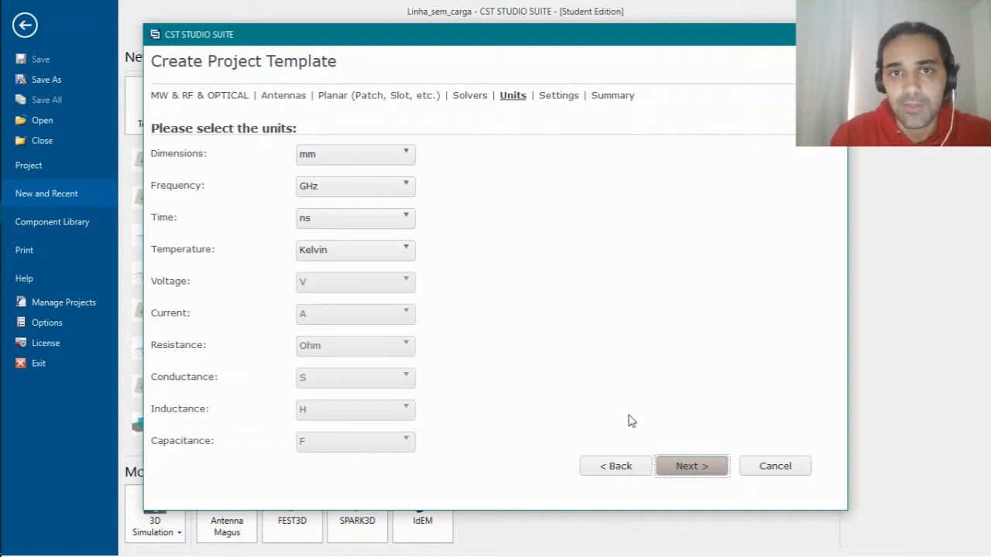
pyautogui.click(678, 470)
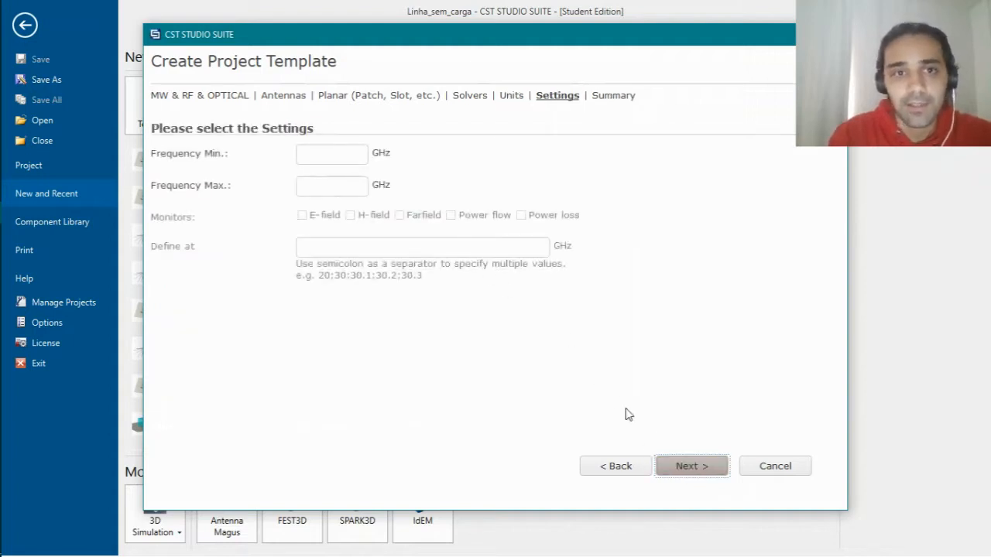
# Set the template's frequency range to 5–6 GHz and enable E-field and H-field monitors at 5, 5.5 and 6 GHz.
pyautogui.click(349, 159)
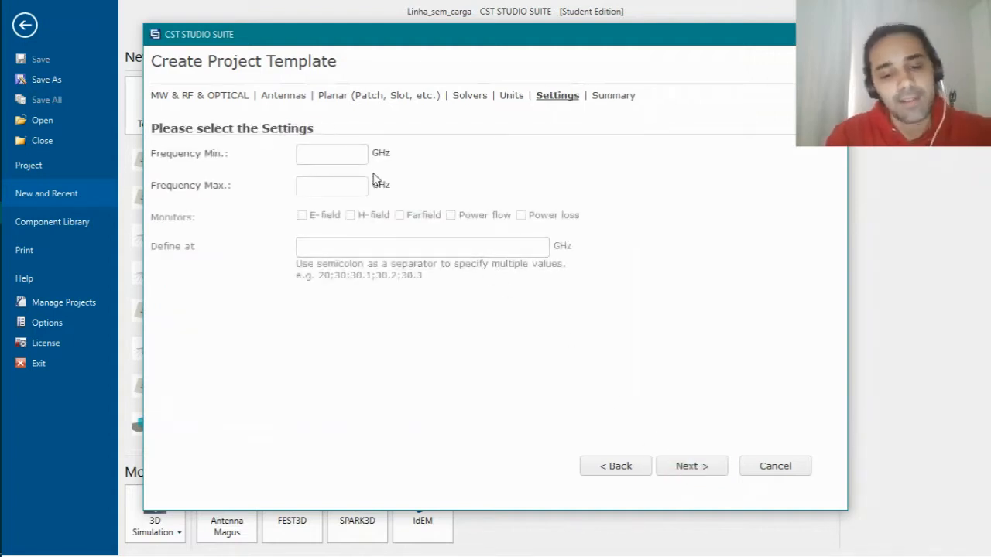
pyautogui.write('5')
pyautogui.write('6')
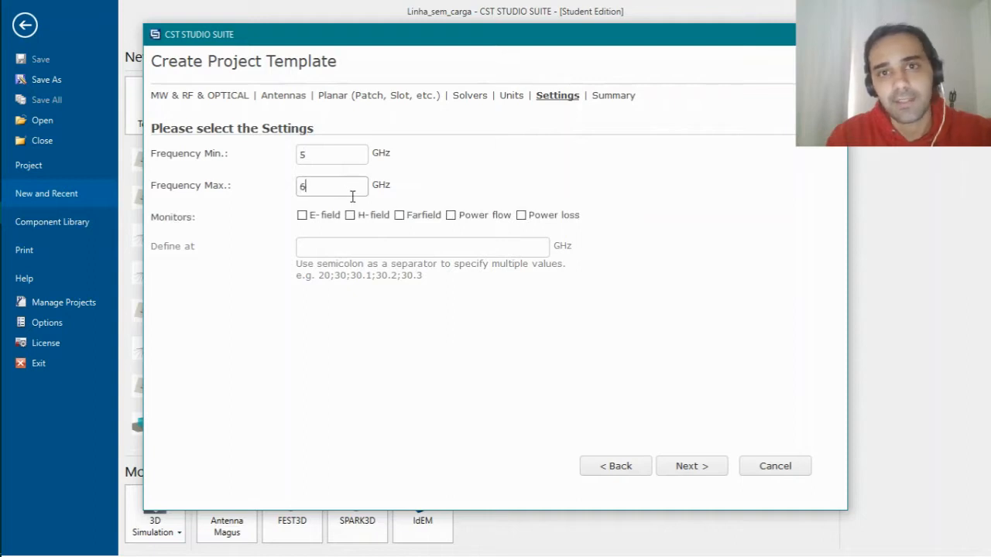
pyautogui.click(302, 215)
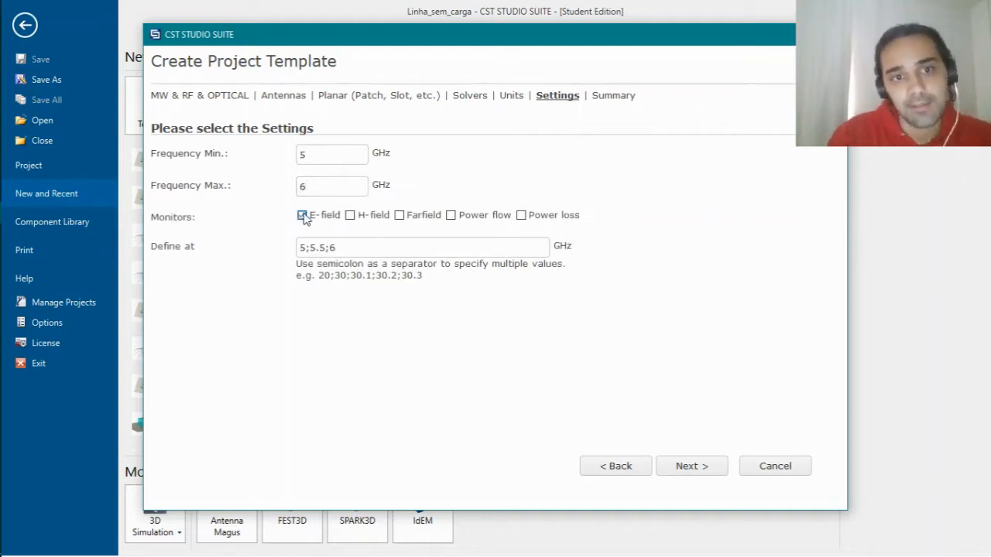
pyautogui.click(351, 217)
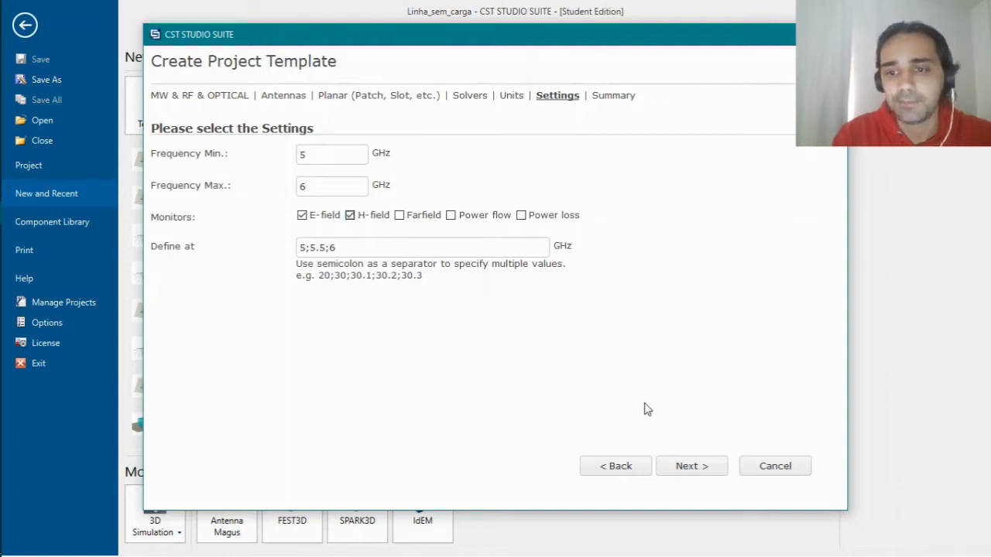
pyautogui.click(686, 466)
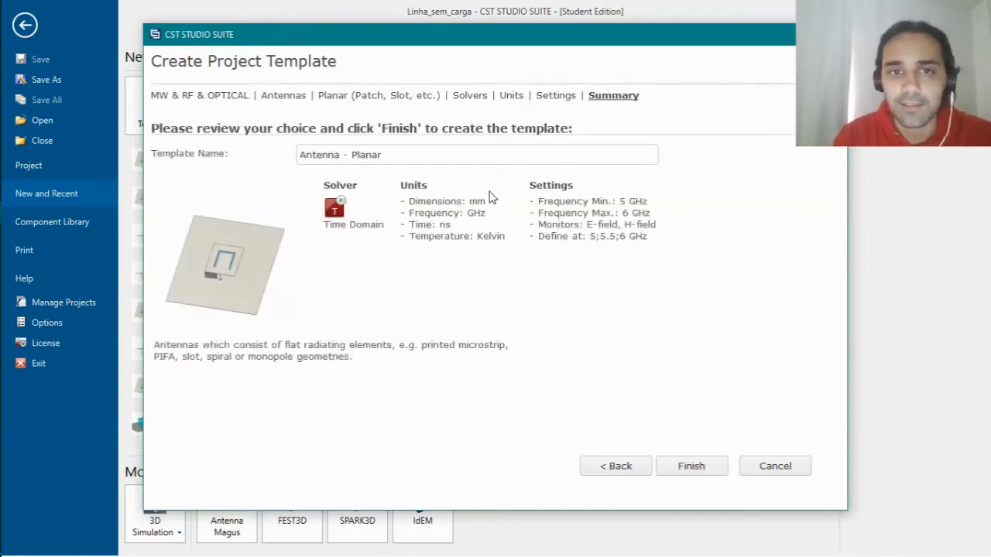
# Name the template Linha_Aula and create the project from it.
pyautogui.moveTo(411, 155); pyautogui.dragTo(173, 148)
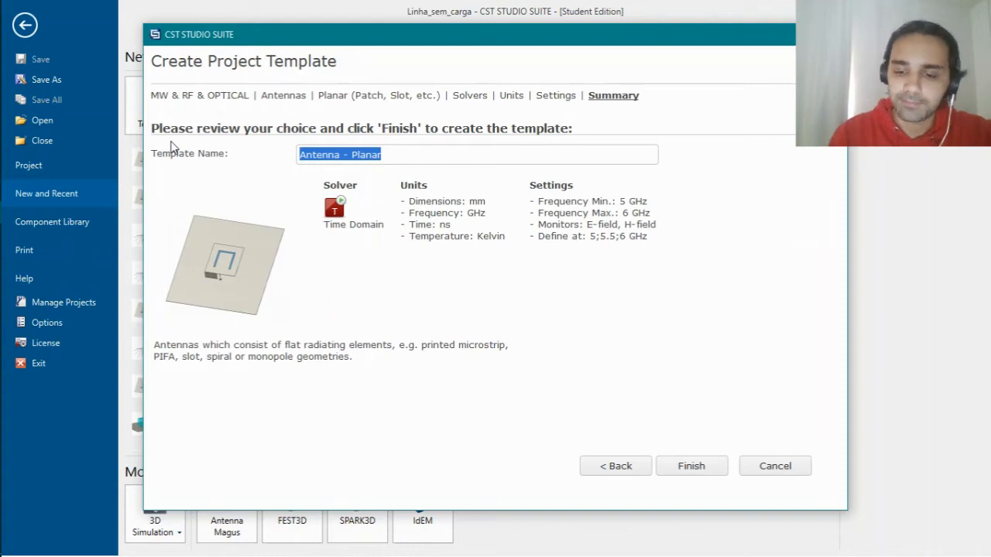
pyautogui.write('Linha_Aula')
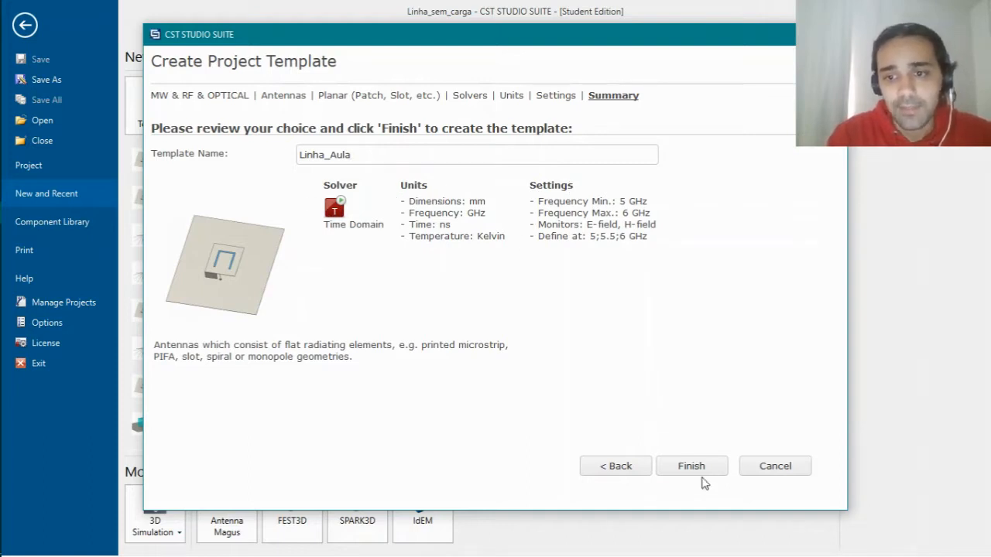
pyautogui.click(702, 473)
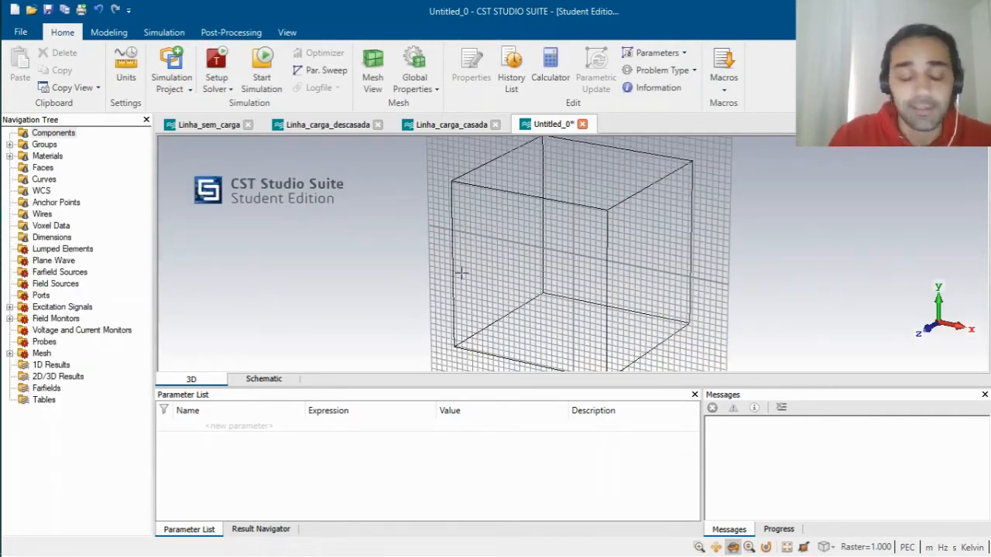
pyautogui.moveTo(466, 269); pyautogui.dragTo(665, 159)
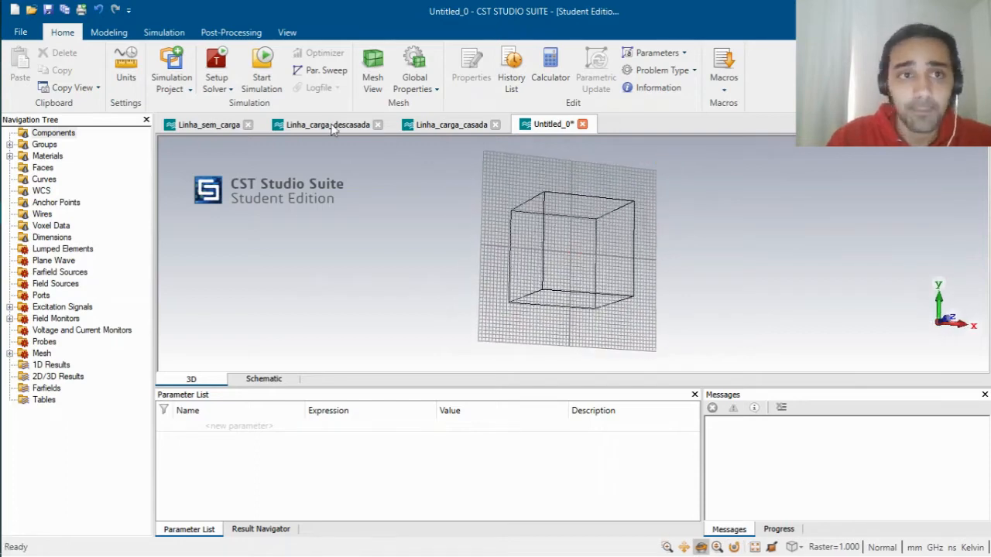
pyautogui.click(109, 31)
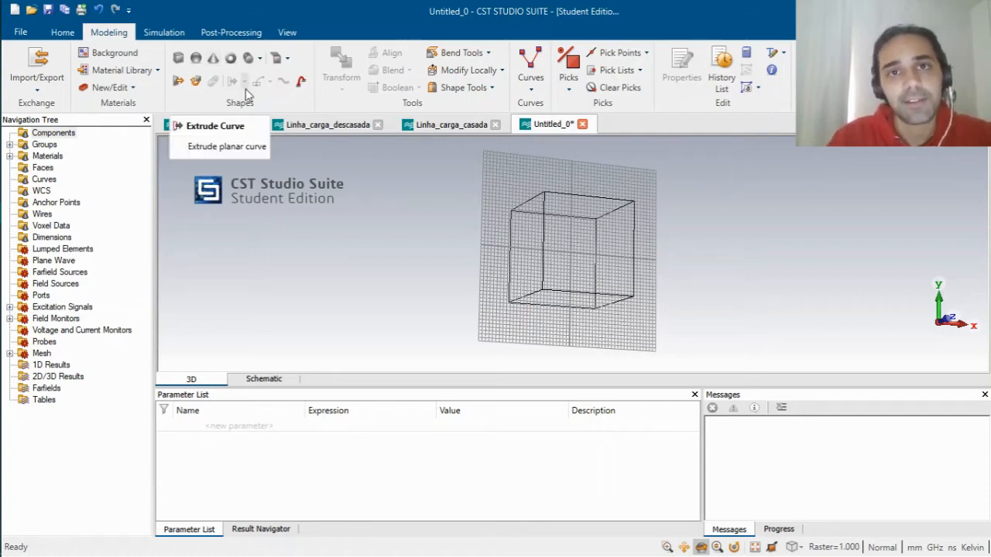
# Run the analytical line impedance calculation macro and select Thick Microstrip as the line type.
pyautogui.click(63, 32)
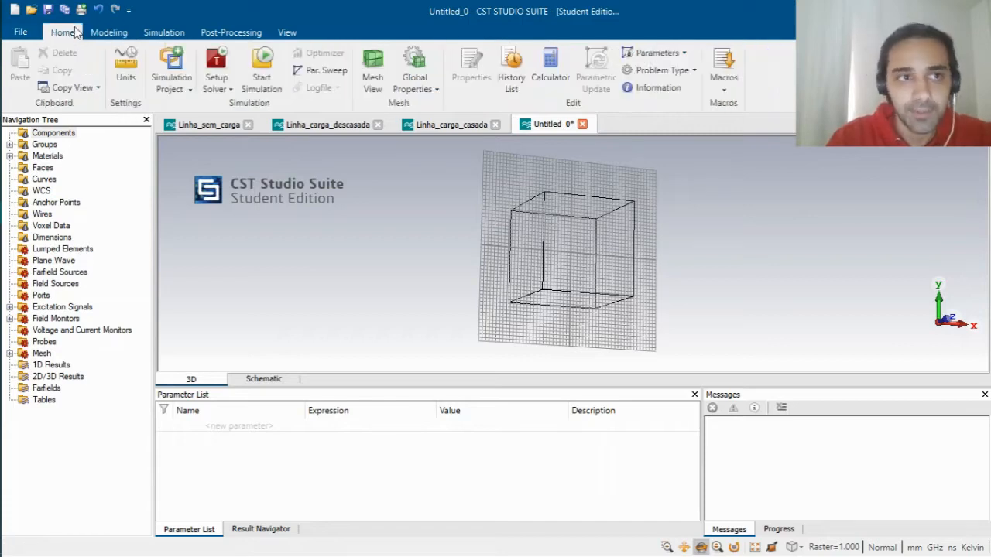
pyautogui.click(721, 89)
pyautogui.moveTo(744, 126)
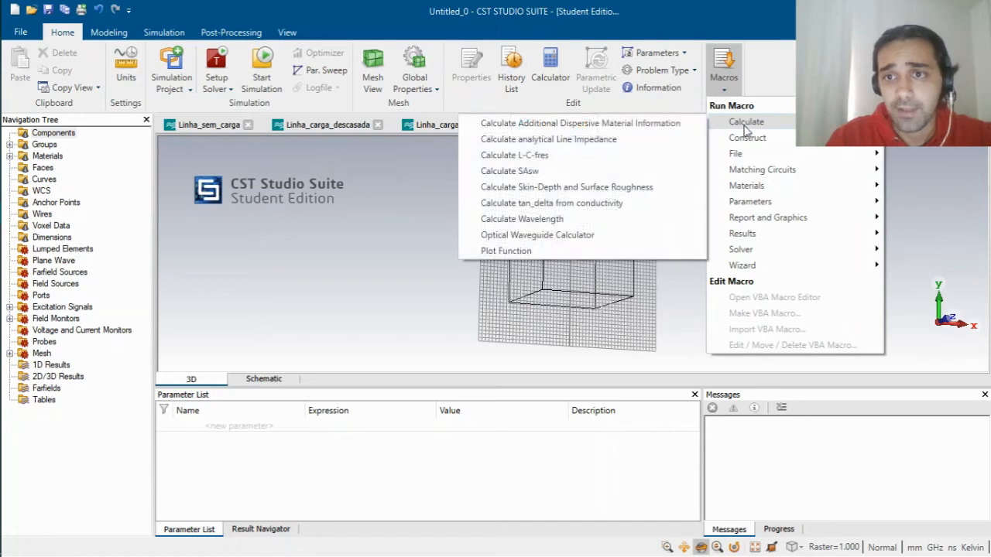
pyautogui.click(538, 142)
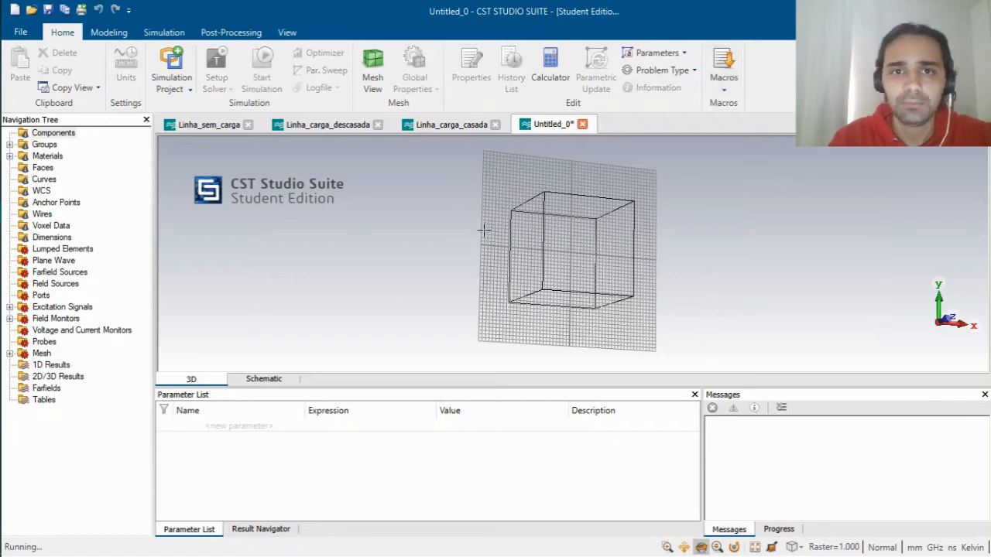
pyautogui.moveTo(472, 125); pyautogui.dragTo(480, 98)
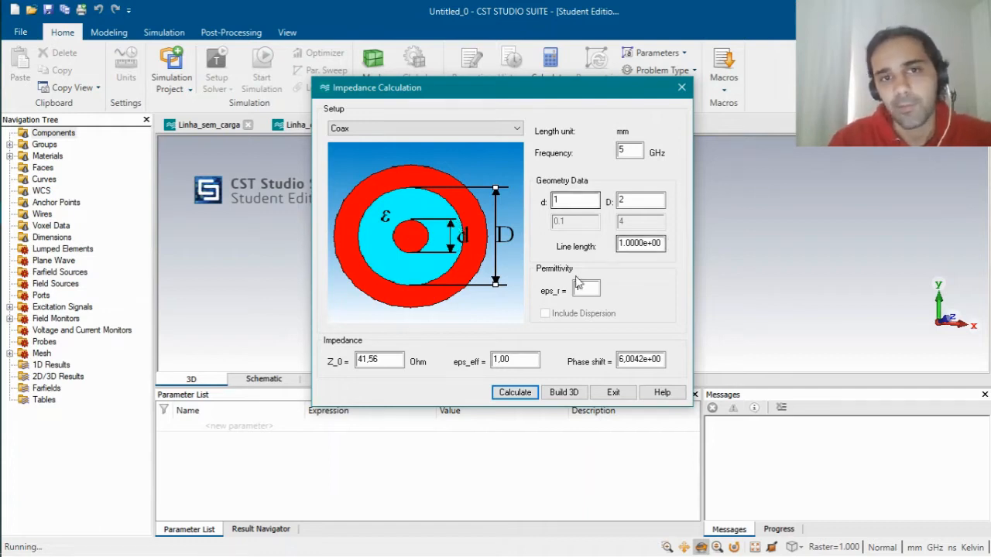
pyautogui.click(435, 129)
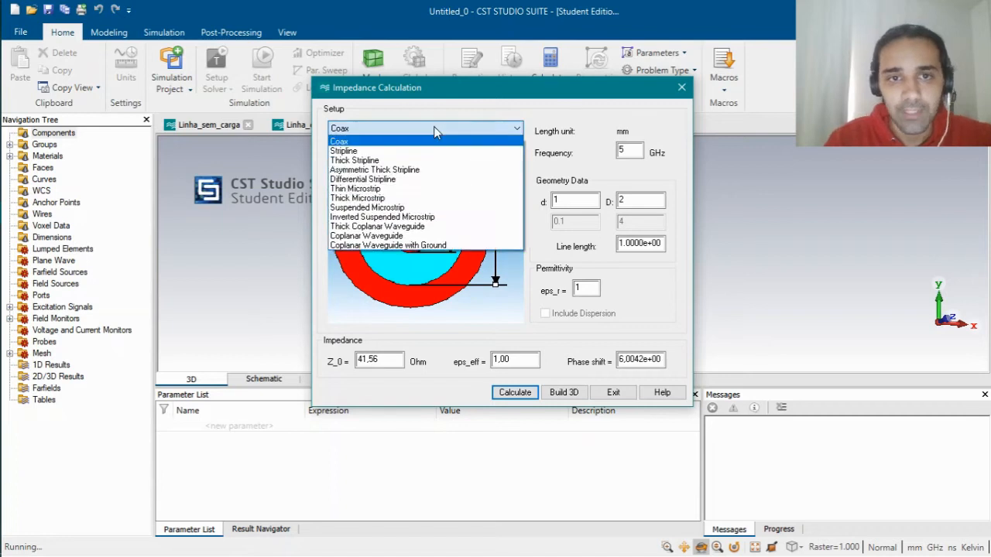
pyautogui.click(365, 200)
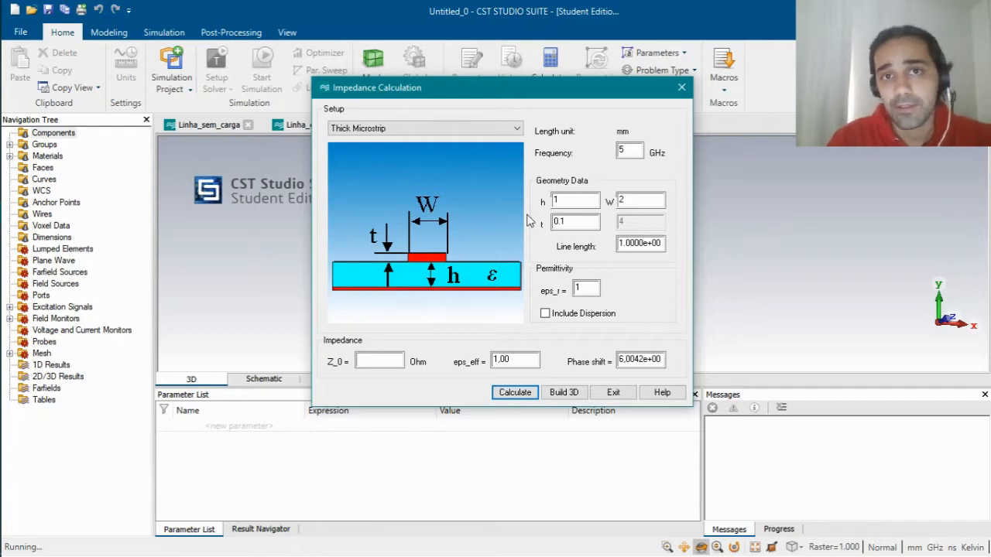
# Set the microstrip geometry to substrate height h 1.6 mm, line width W 3.1 mm and conductor thickness t 0.035 mm.
pyautogui.doubleClick(629, 150)
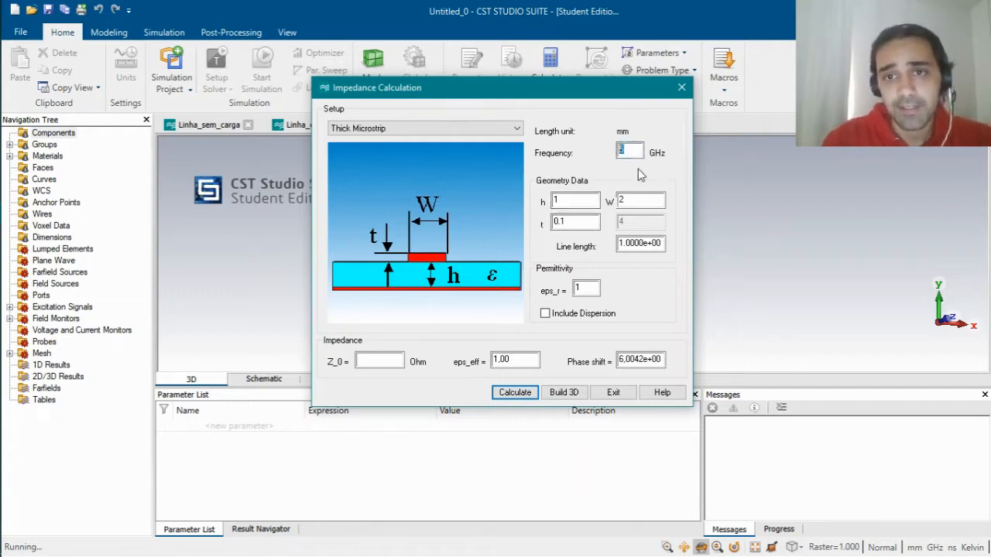
pyautogui.doubleClick(577, 199)
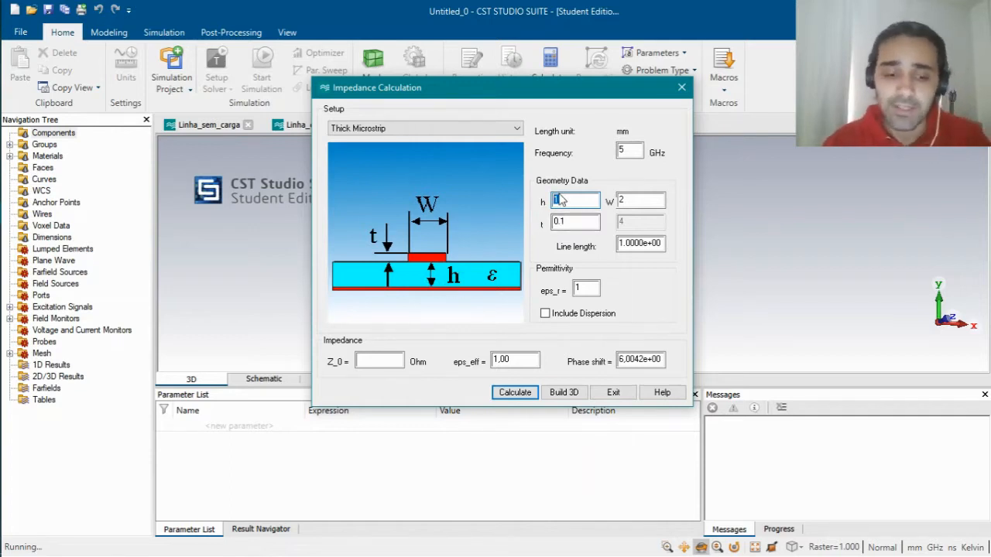
pyautogui.write('1')
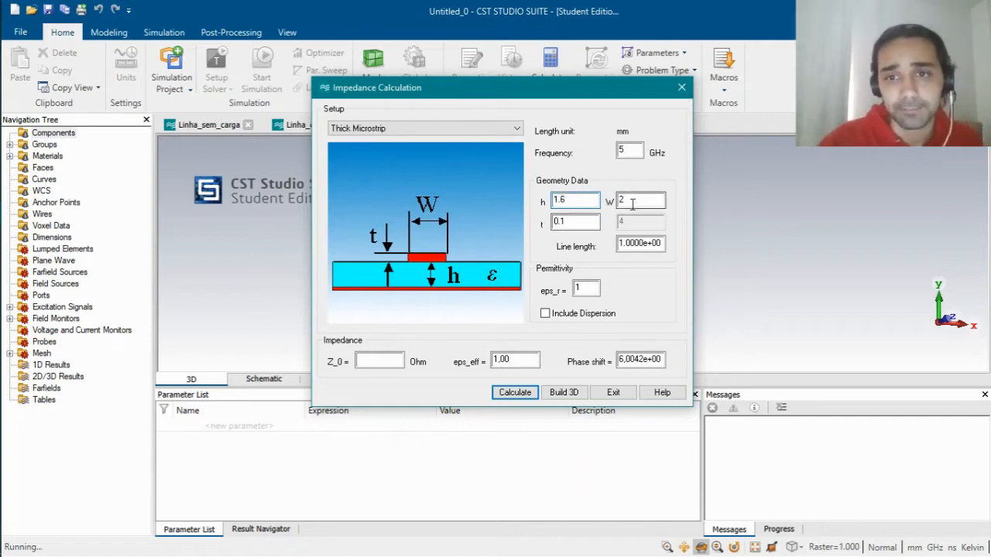
pyautogui.press('Tab')
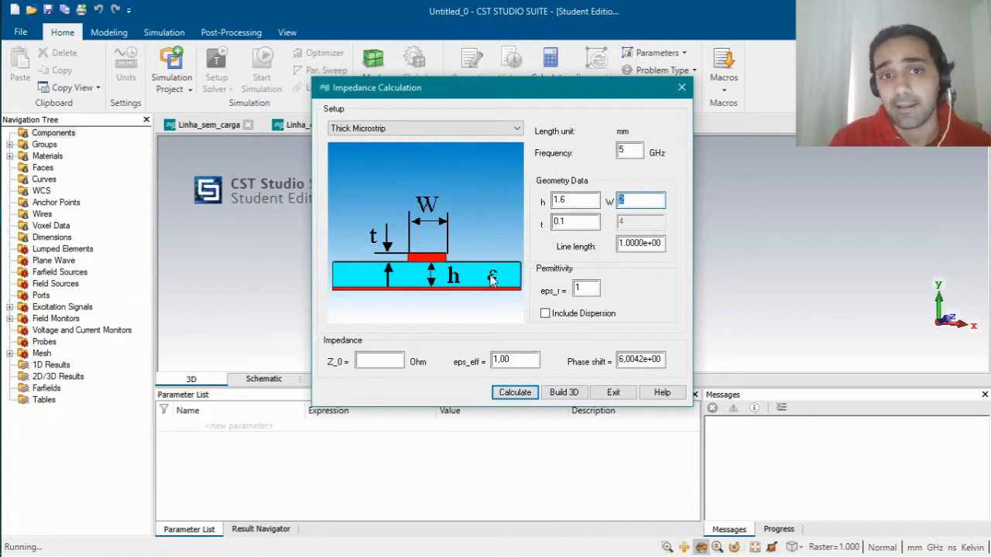
pyautogui.write('3.1')
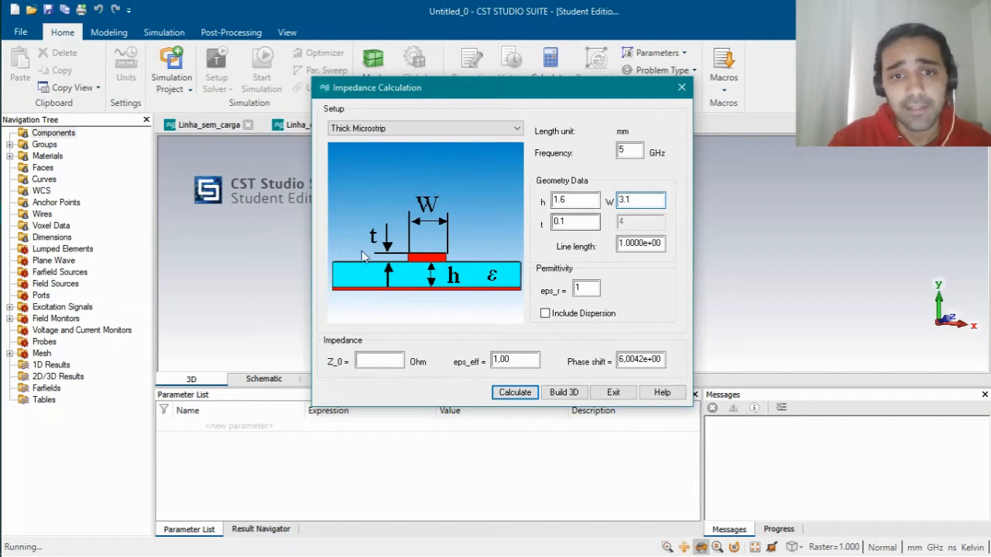
pyautogui.press('Tab')
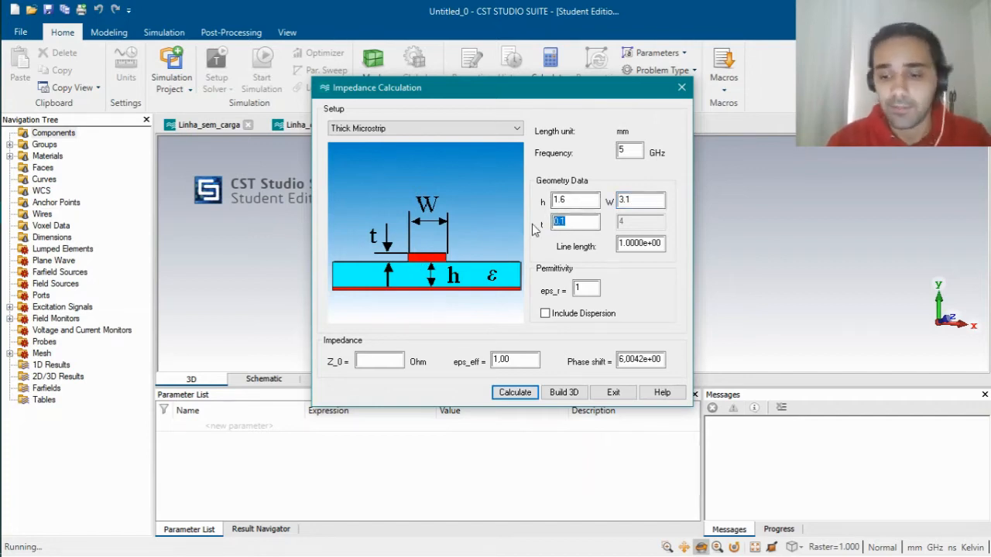
pyautogui.write('035')
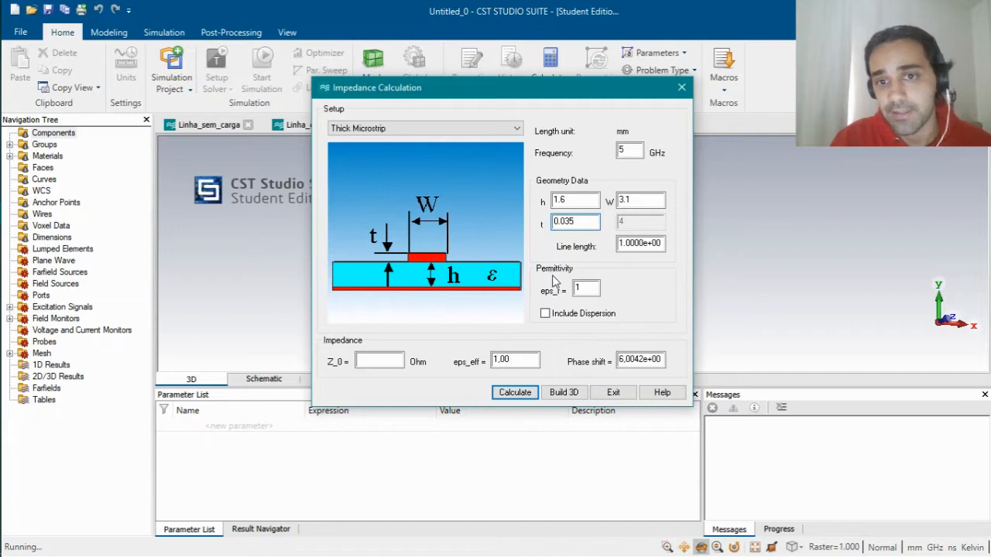
# Set the substrate's relative permittivity to 4.3 and calculate the characteristic impedance of the line.
pyautogui.press('Tab')
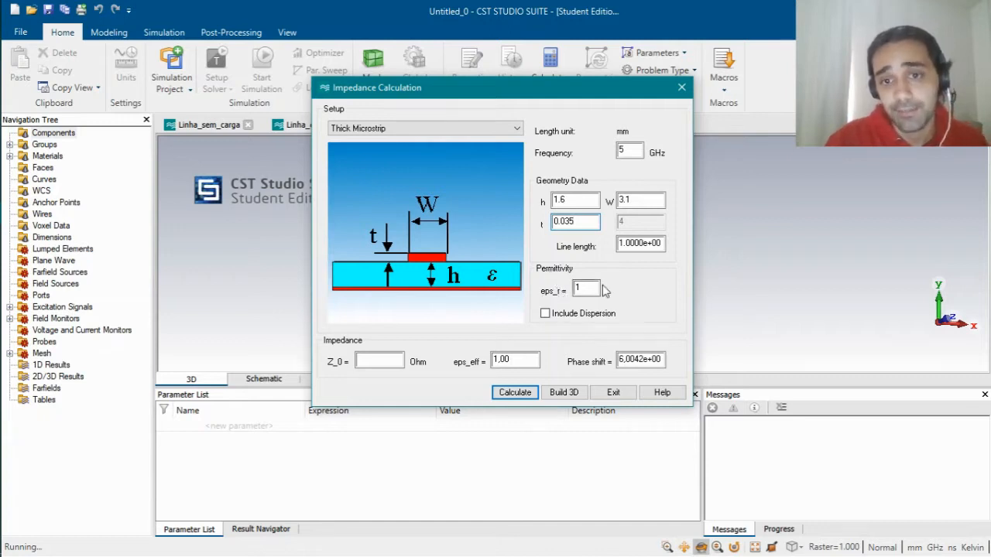
pyautogui.write('4.3')
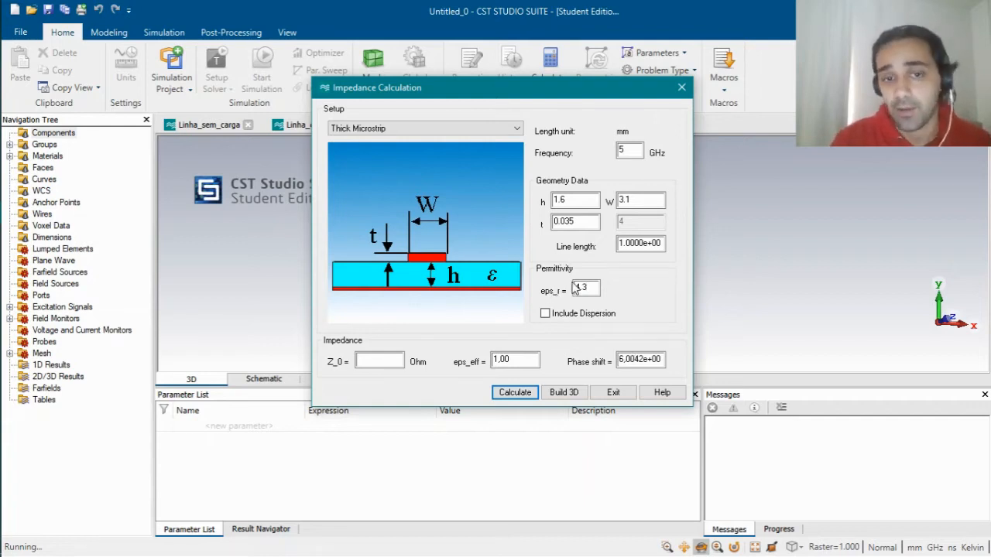
pyautogui.click(521, 394)
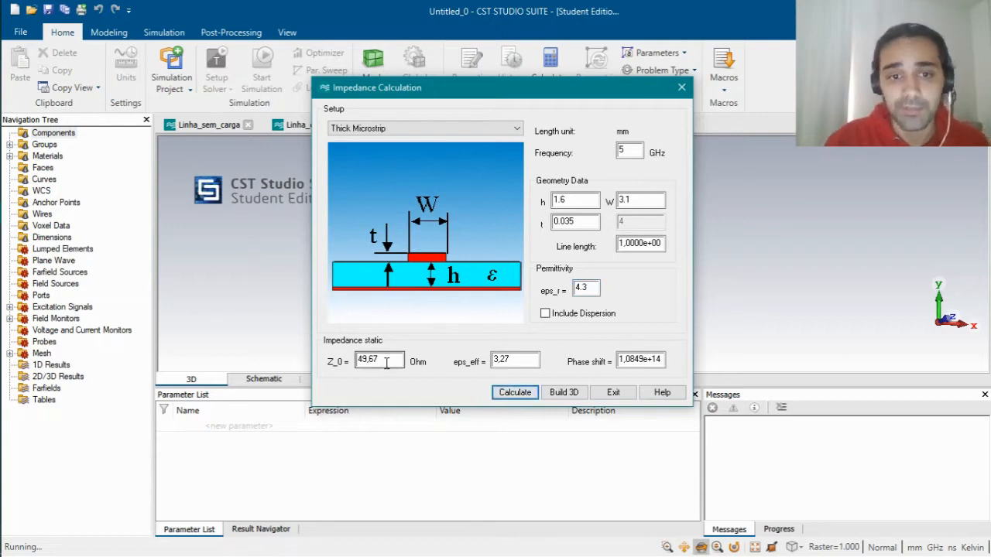
pyautogui.moveTo(386, 362); pyautogui.dragTo(356, 368)
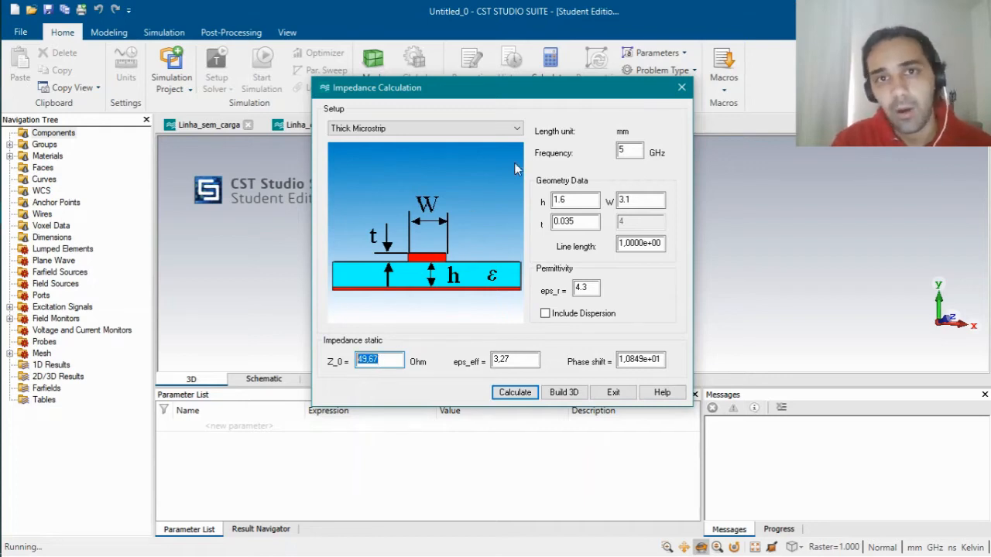
pyautogui.doubleClick(579, 199)
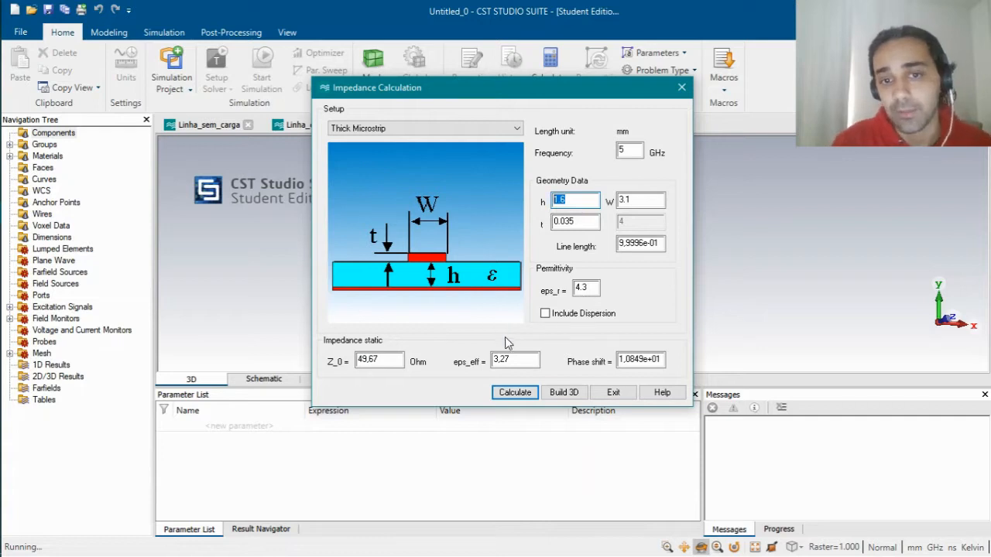
# Build the 3D model of the calculated thick microstrip with a physical length of 100 mm.
pyautogui.doubleClick(517, 358)
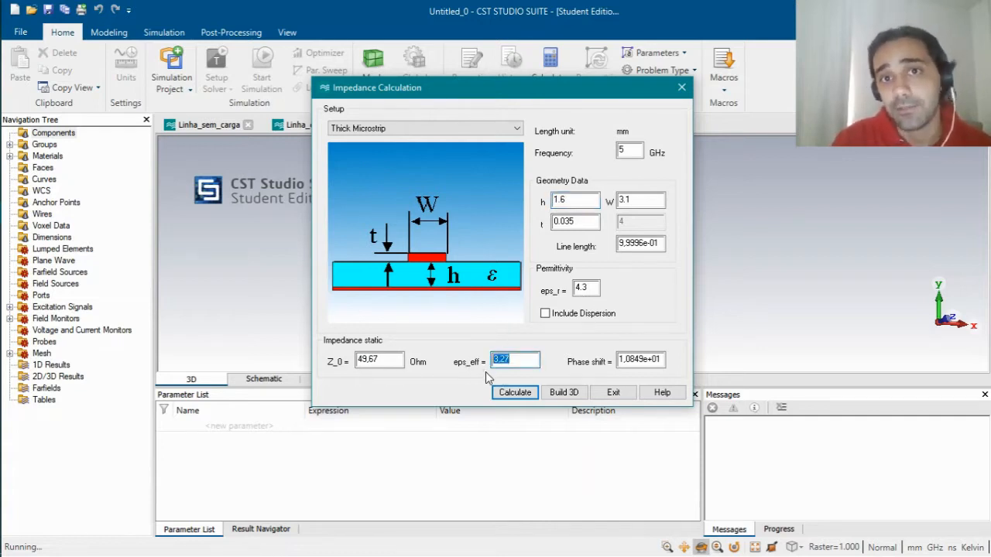
pyautogui.moveTo(509, 359); pyautogui.dragTo(498, 359)
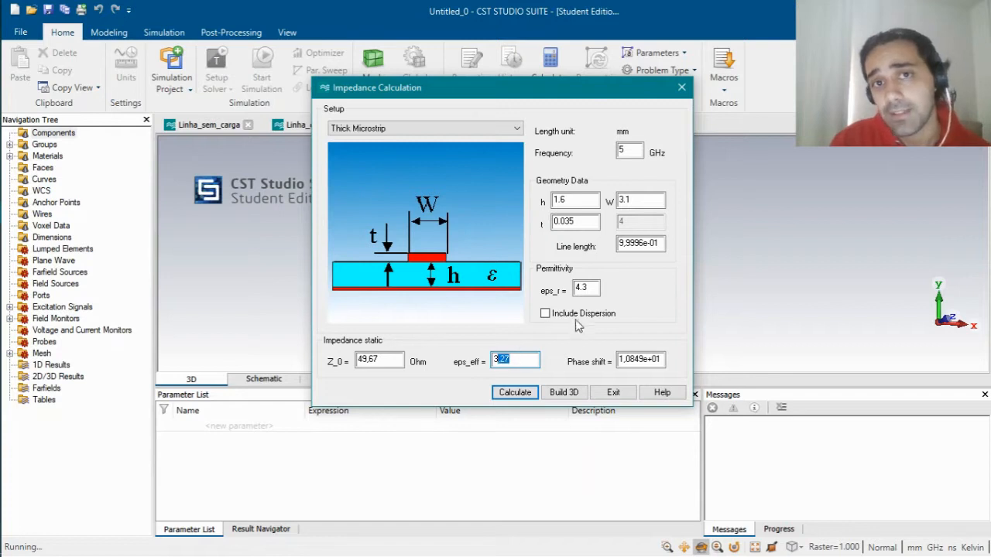
pyautogui.click(563, 395)
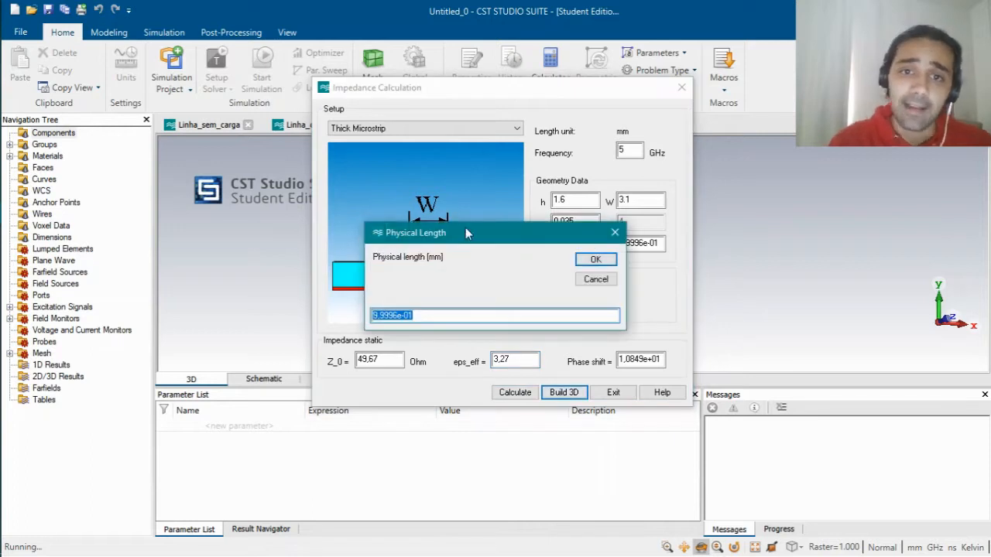
pyautogui.moveTo(465, 229); pyautogui.dragTo(481, 220)
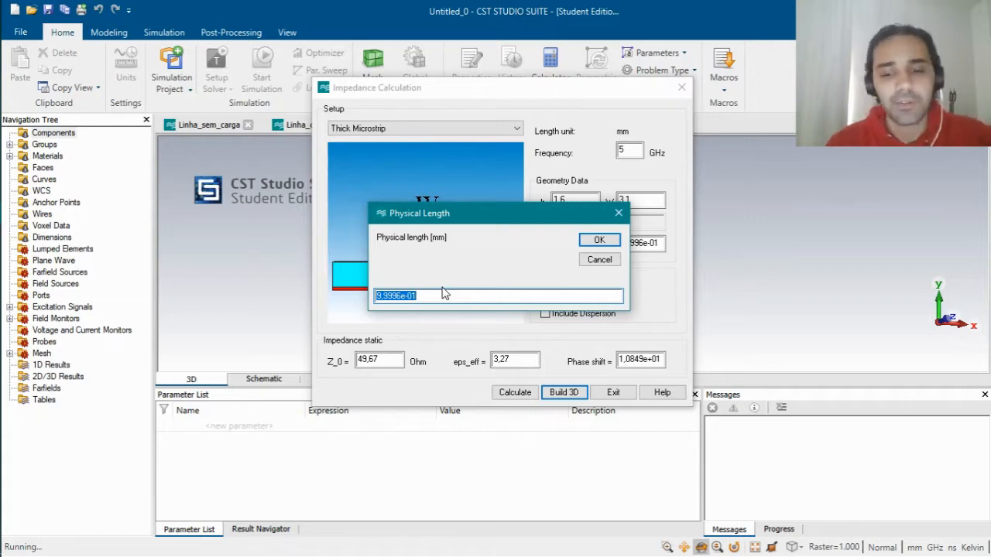
pyautogui.write('100')
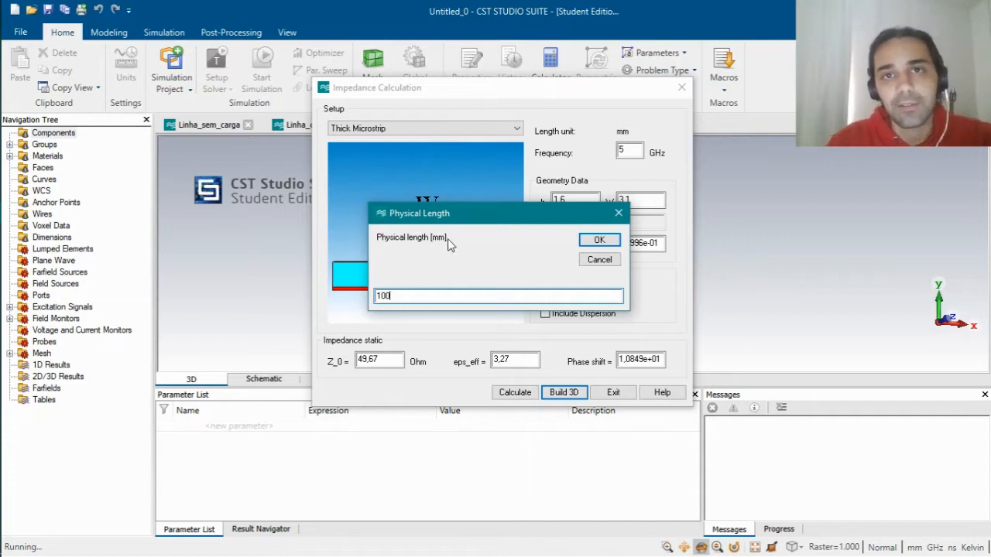
pyautogui.click(593, 243)
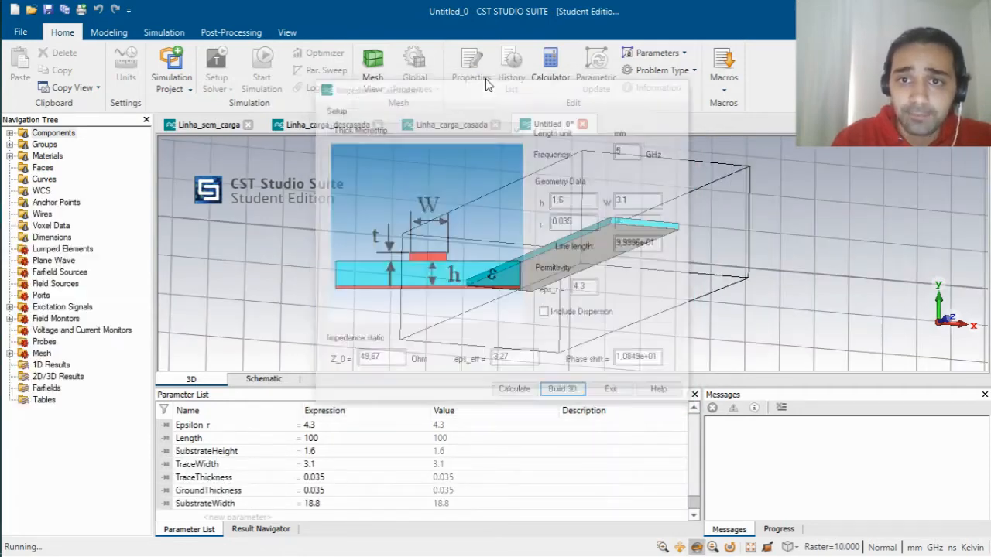
pyautogui.moveTo(553, 225); pyautogui.dragTo(646, 302)
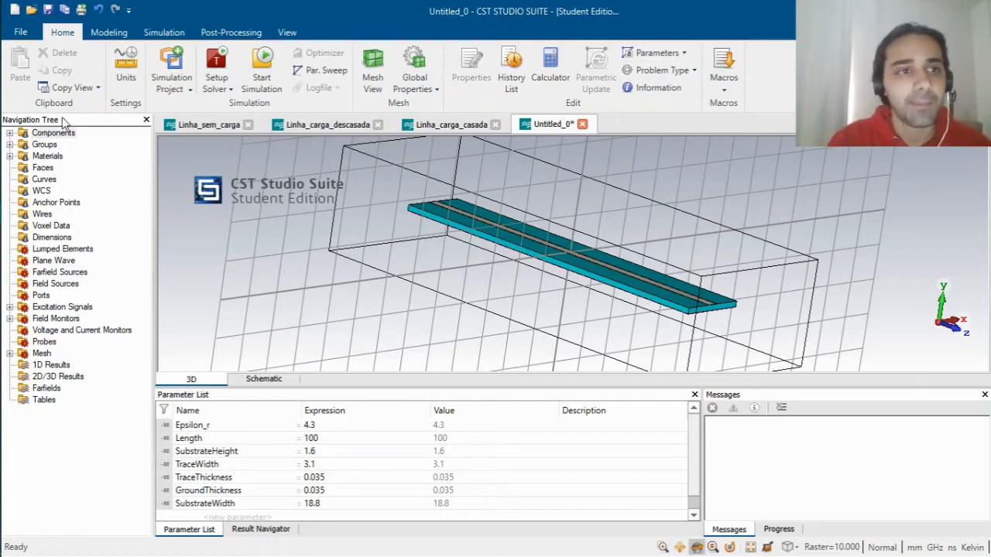
# Examine the Ground, Substrate and Trace solids of the Thick Microstrip component individually and from above and below.
pyautogui.click(10, 133)
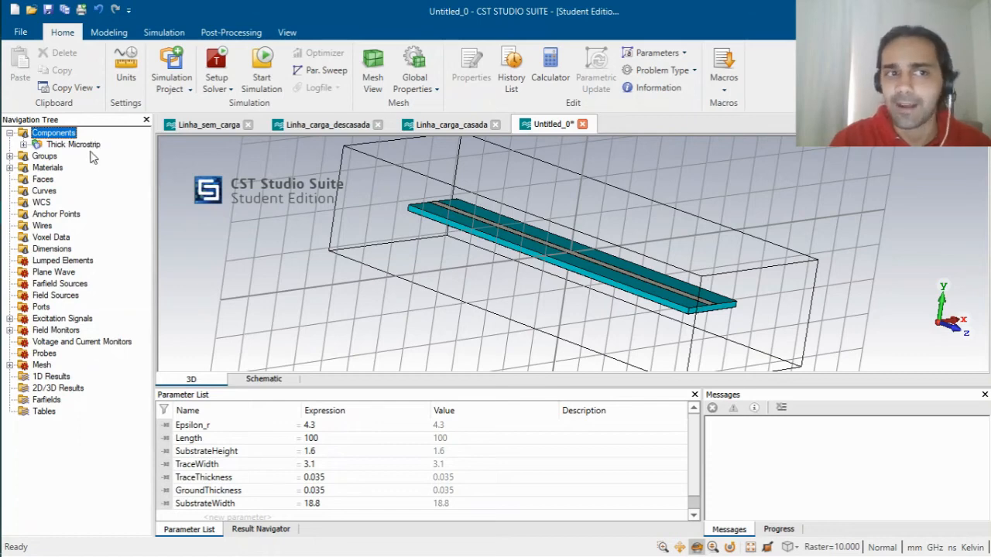
pyautogui.click(24, 144)
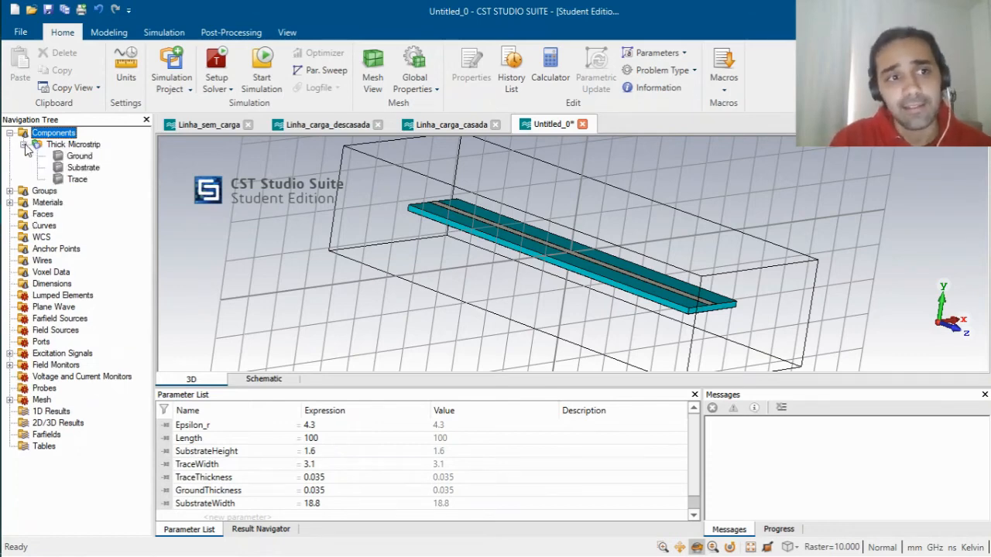
pyautogui.click(81, 158)
pyautogui.click(82, 167)
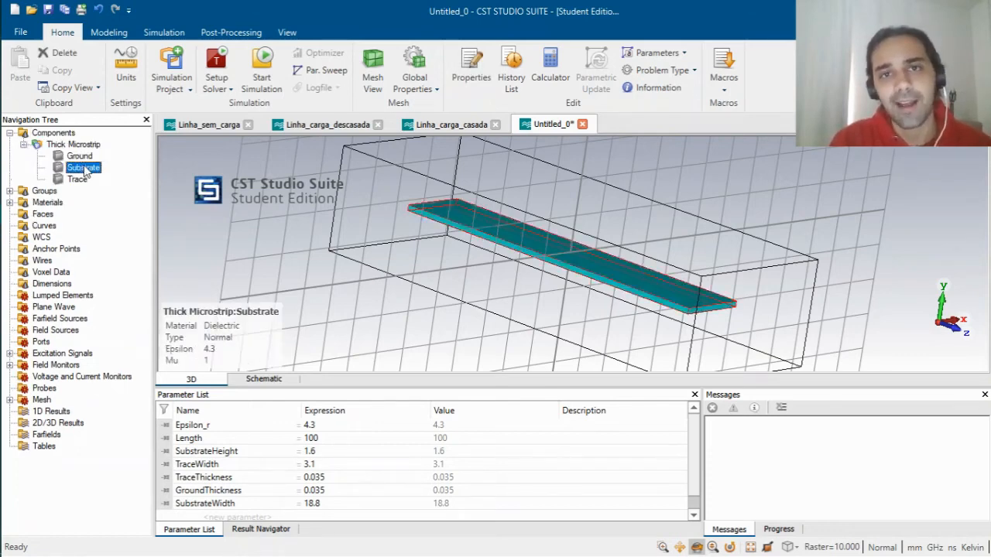
pyautogui.click(83, 179)
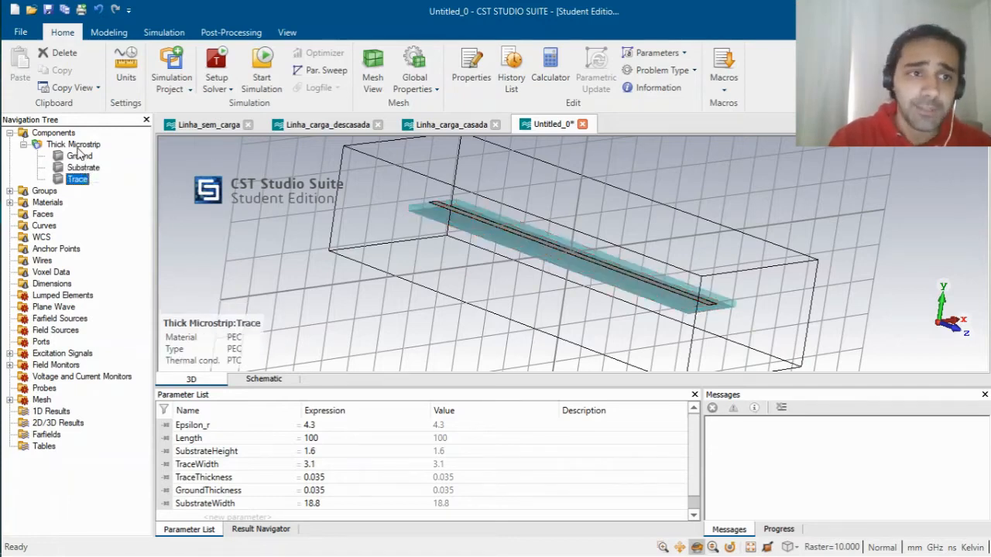
pyautogui.click(76, 144)
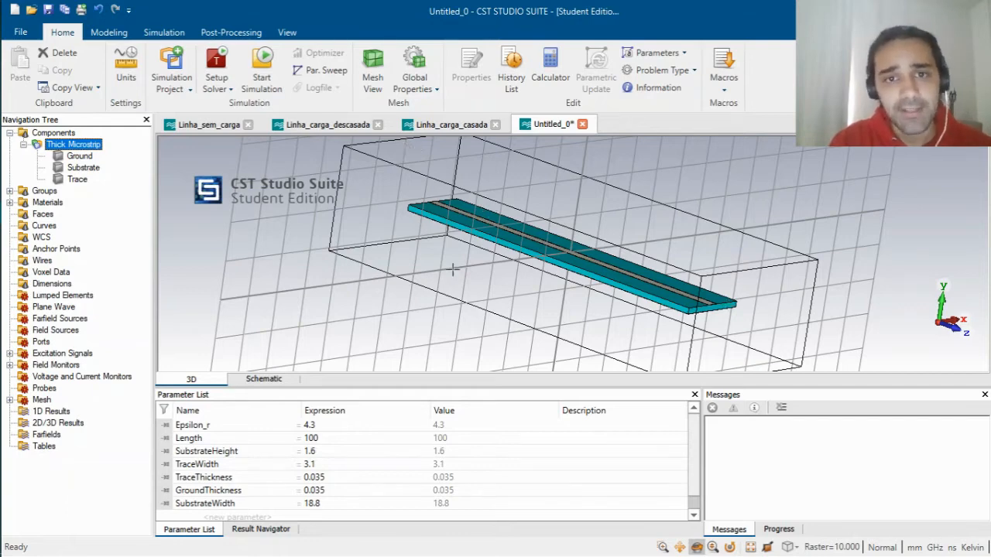
pyautogui.moveTo(461, 287); pyautogui.dragTo(513, 206)
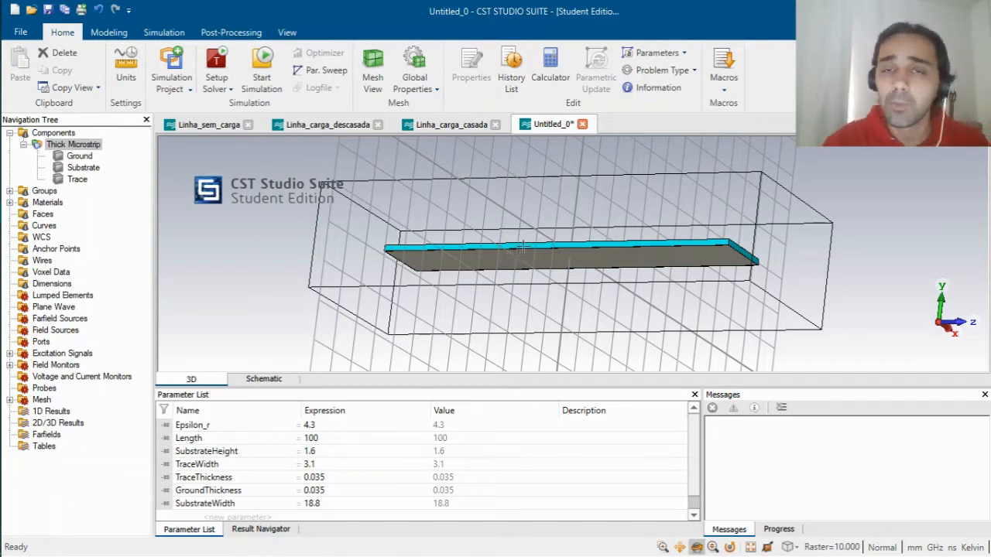
pyautogui.moveTo(544, 219); pyautogui.dragTo(293, 206)
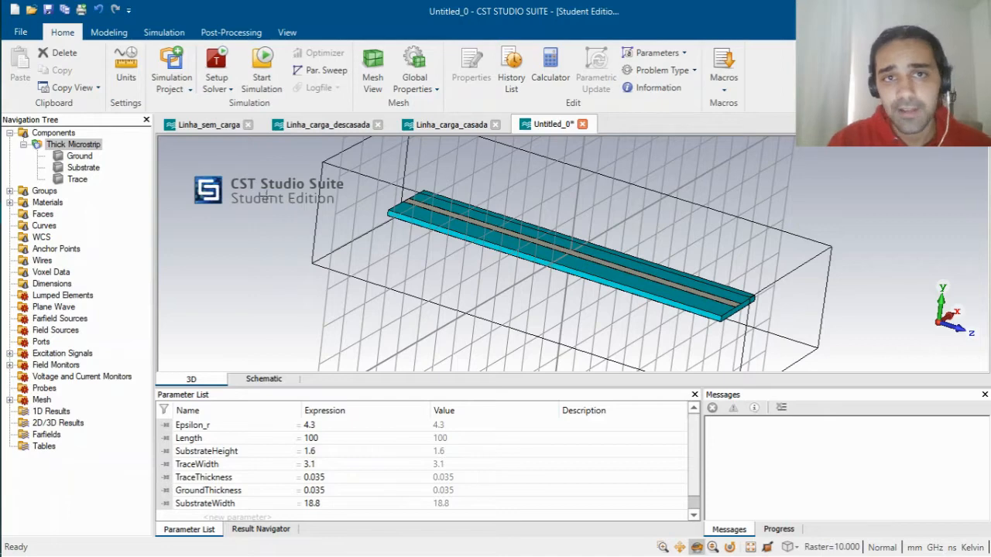
# Delete the Ground solid from the Thick Microstrip component.
pyautogui.click(78, 158)
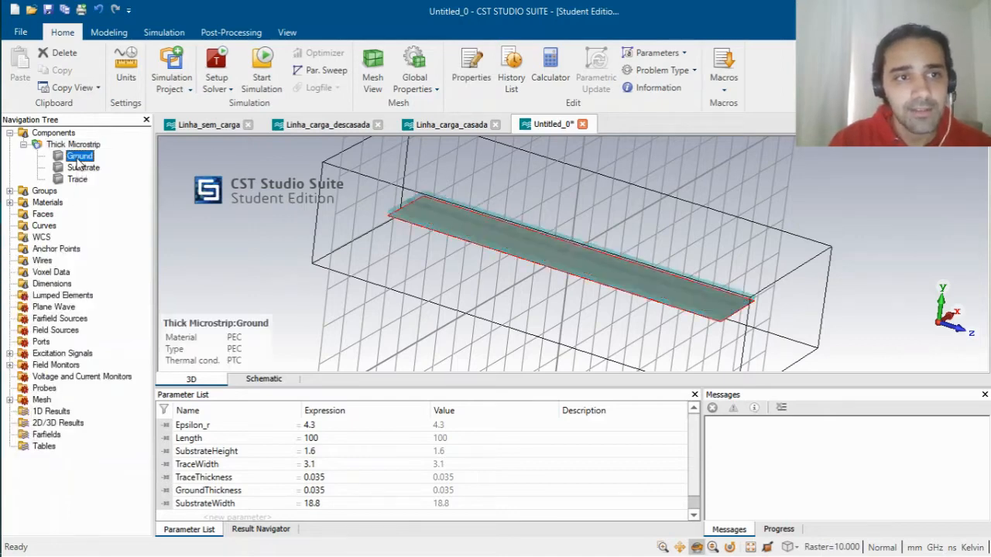
pyautogui.rightClick(80, 163)
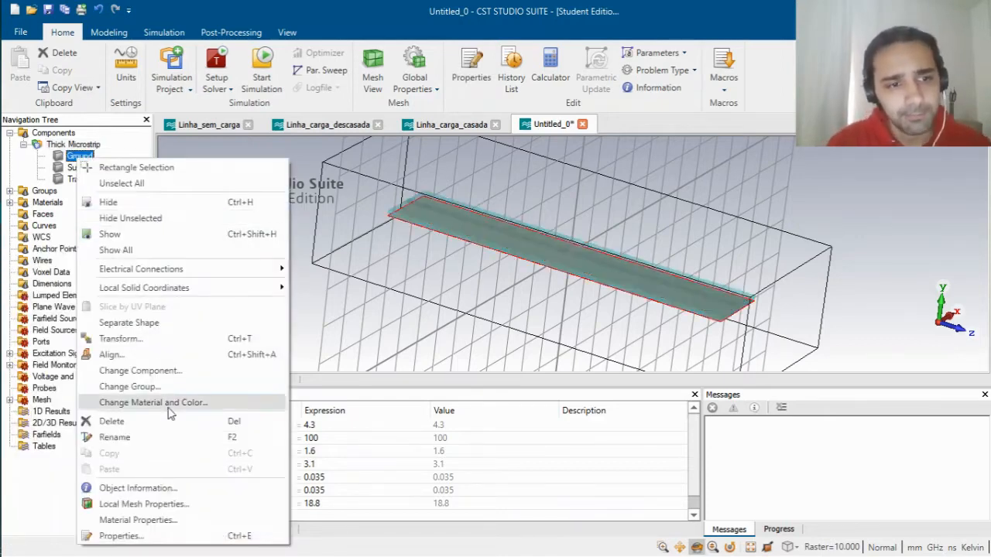
pyautogui.click(132, 422)
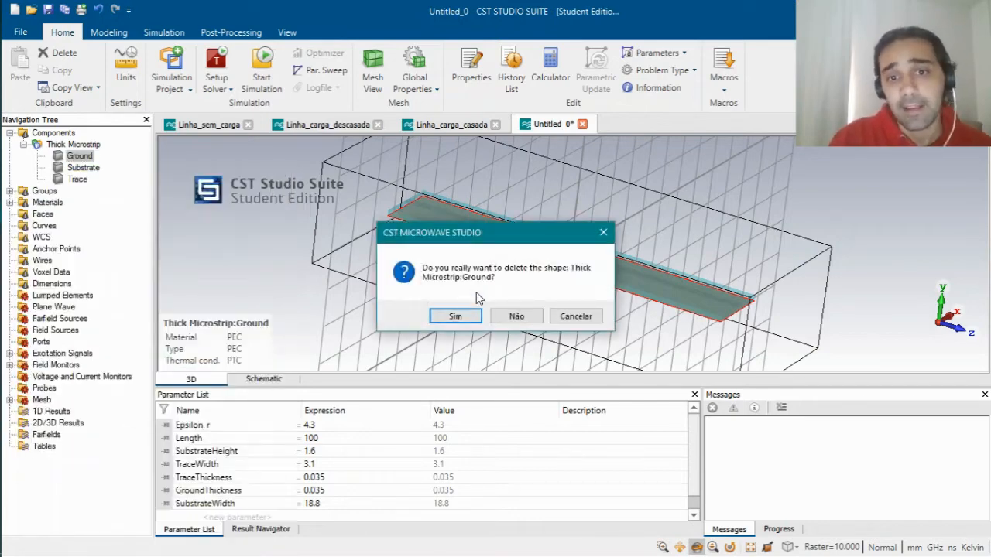
pyautogui.click(455, 316)
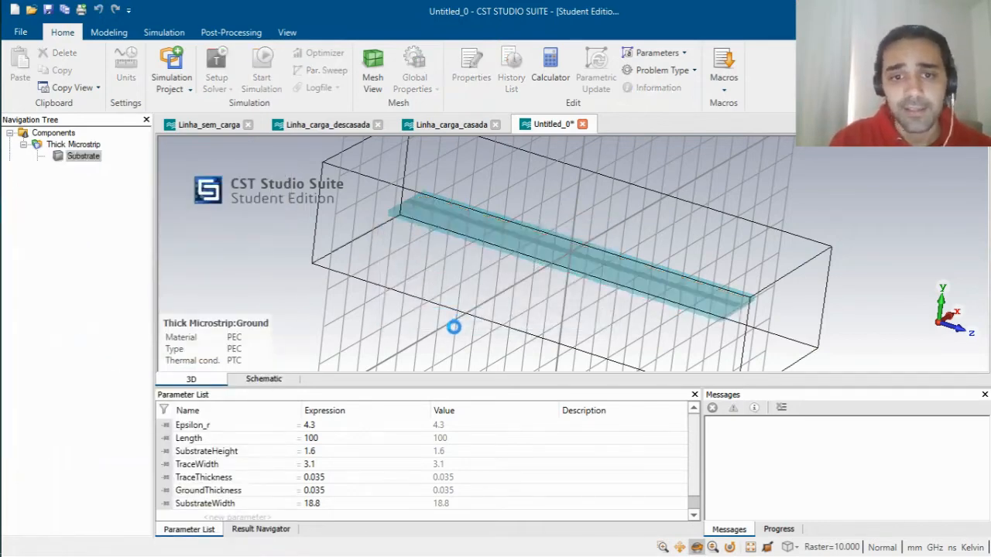
pyautogui.click(77, 145)
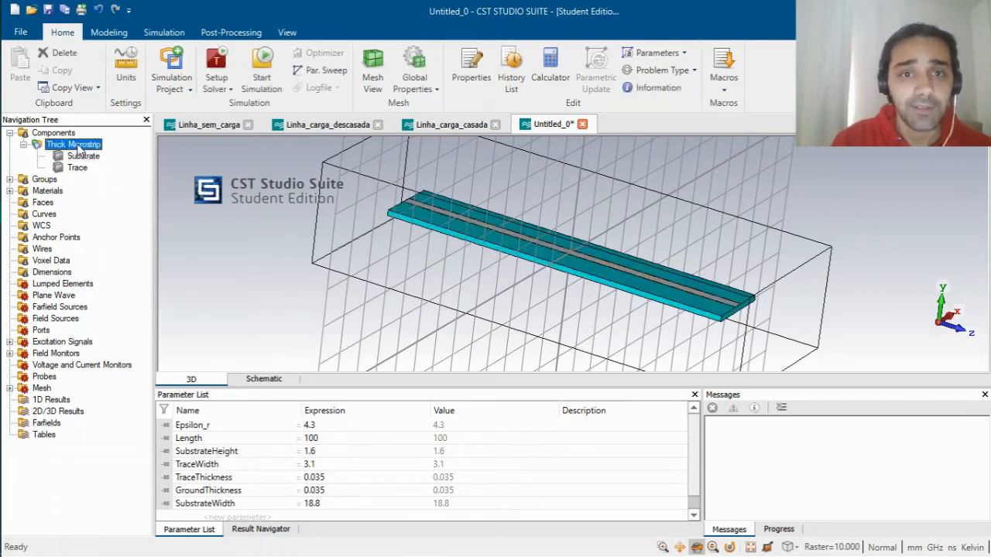
pyautogui.moveTo(500, 247); pyautogui.dragTo(512, 276)
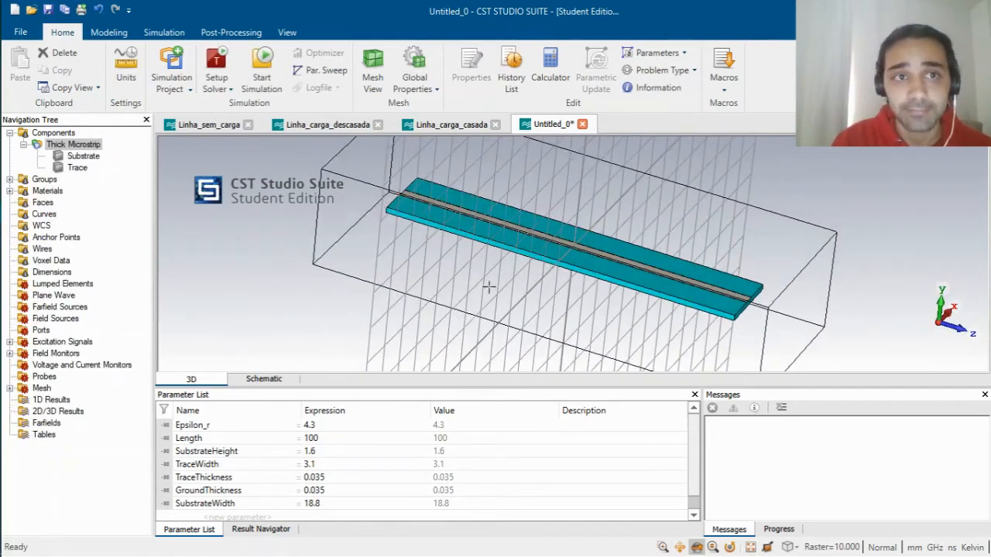
# Set the Ymin boundary condition to electric (Et = 0) beneath the substrate.
pyautogui.click(164, 35)
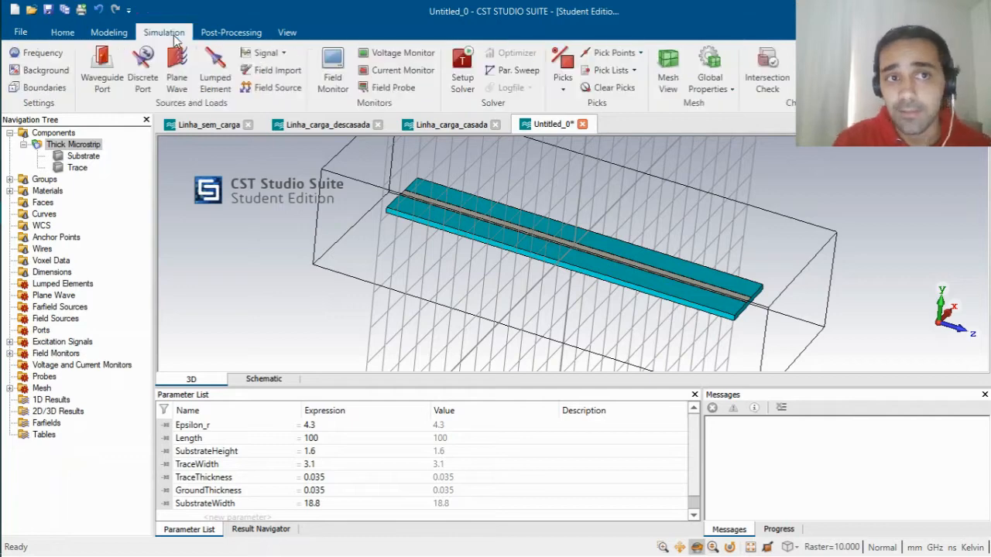
pyautogui.click(41, 88)
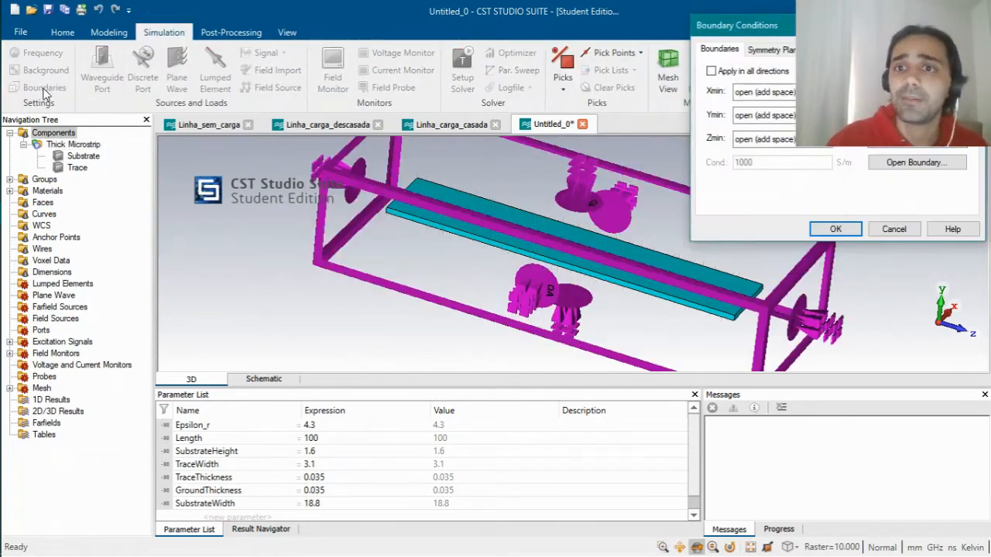
pyautogui.moveTo(791, 32); pyautogui.dragTo(136, 64)
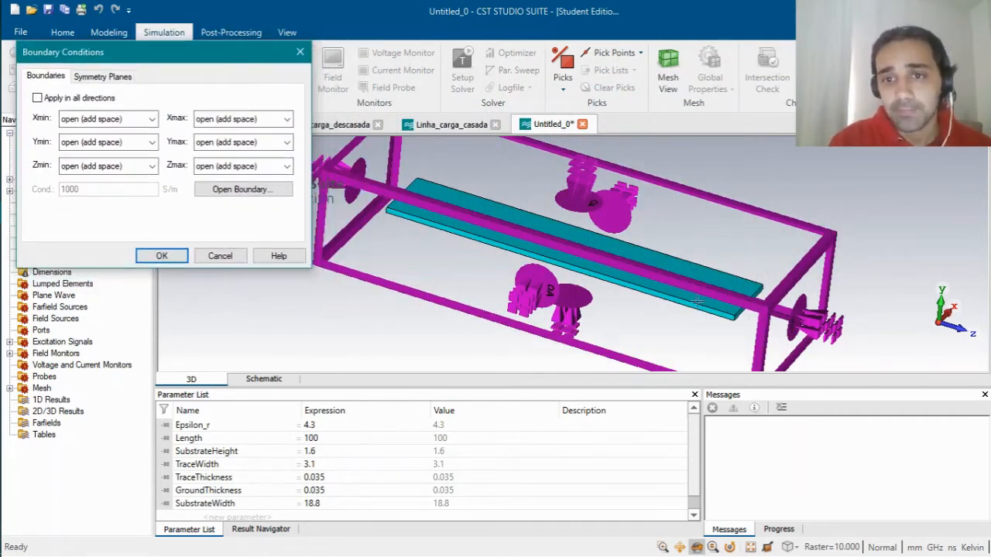
pyautogui.moveTo(698, 301); pyautogui.dragTo(566, 300)
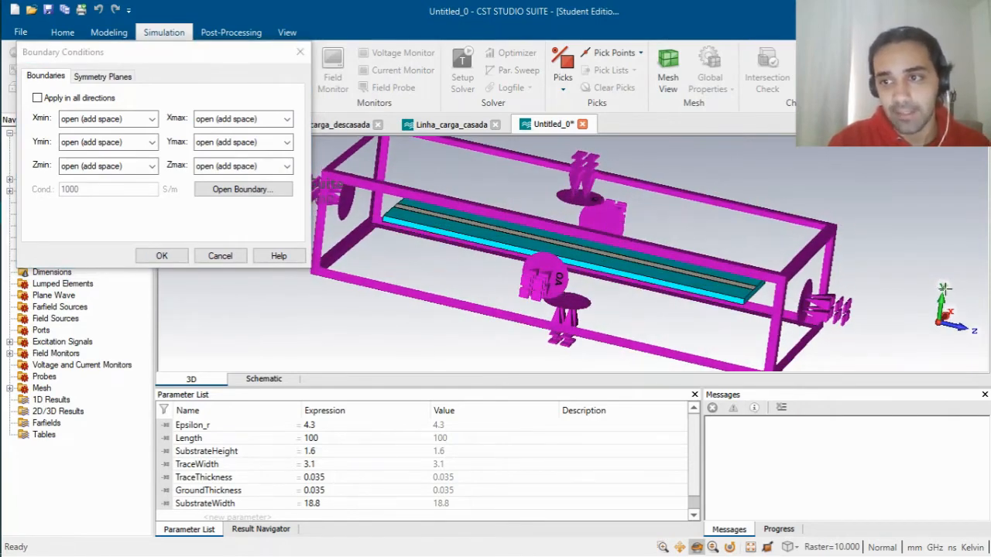
pyautogui.click(144, 143)
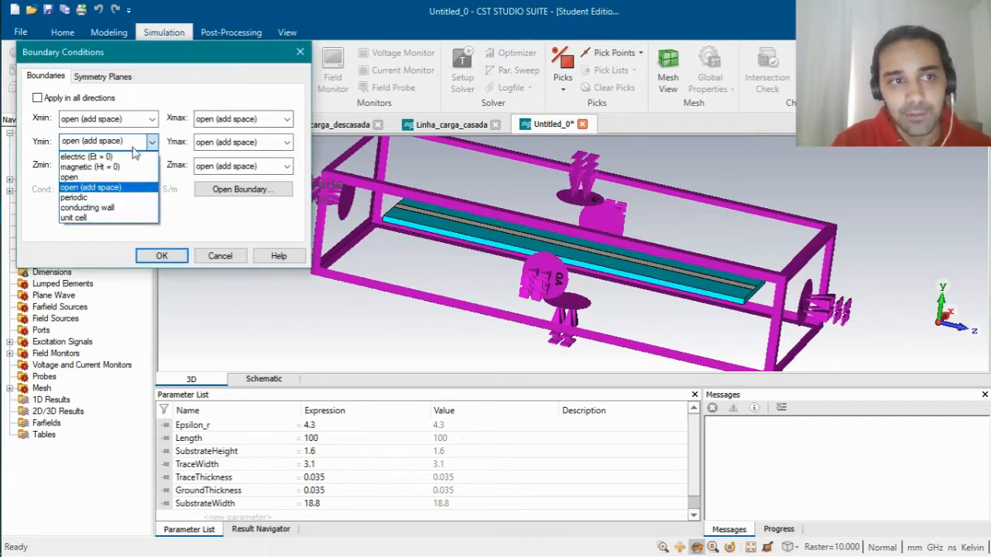
pyautogui.click(109, 157)
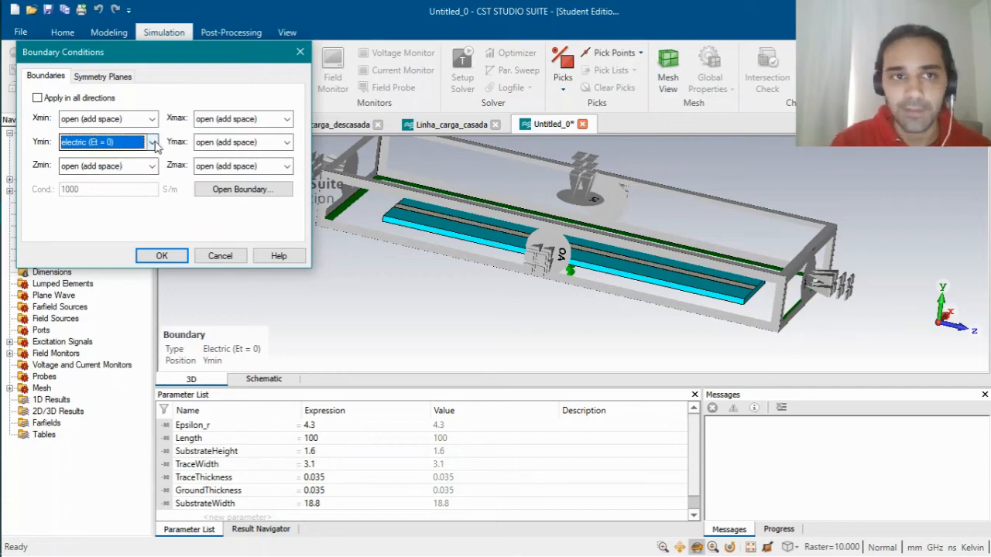
pyautogui.click(161, 255)
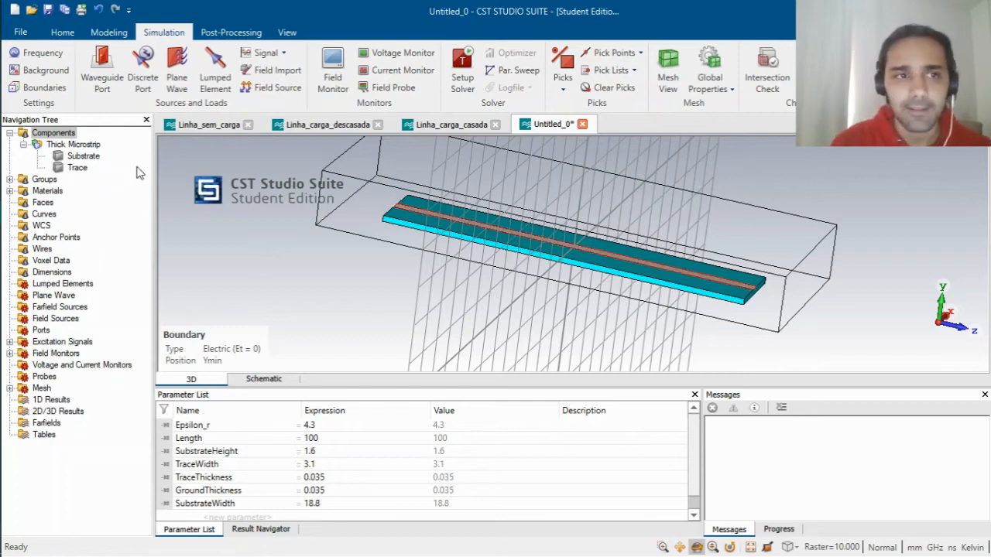
pyautogui.click(77, 168)
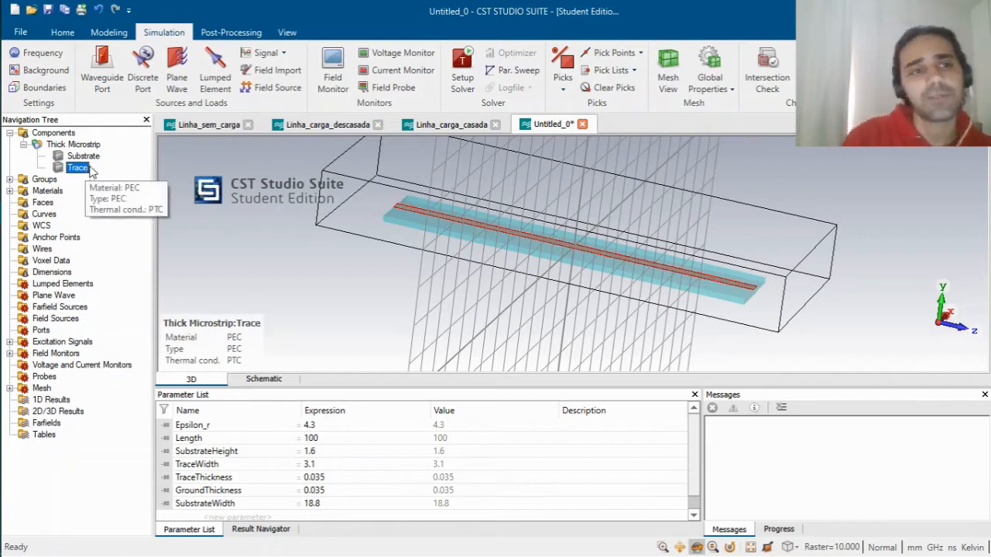
pyautogui.click(80, 157)
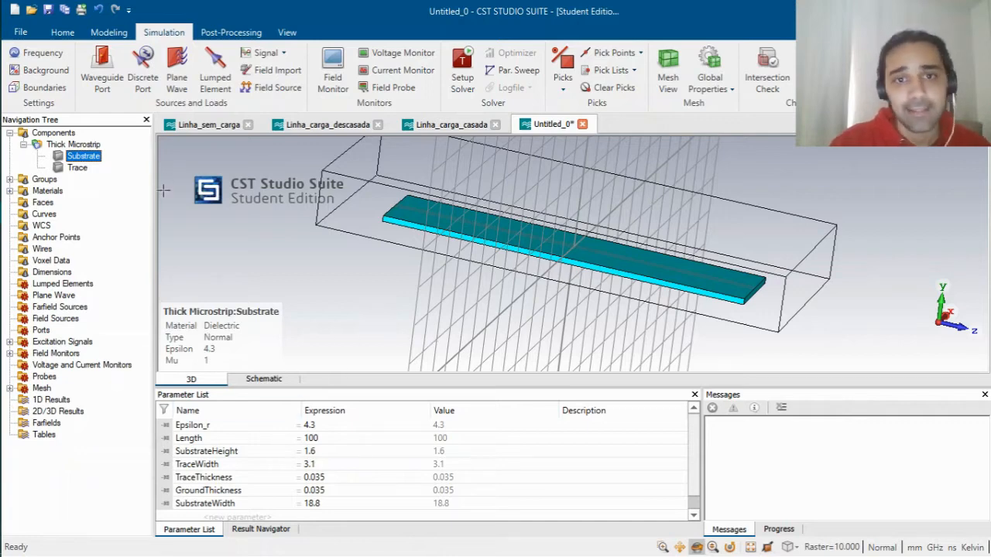
pyautogui.click(74, 145)
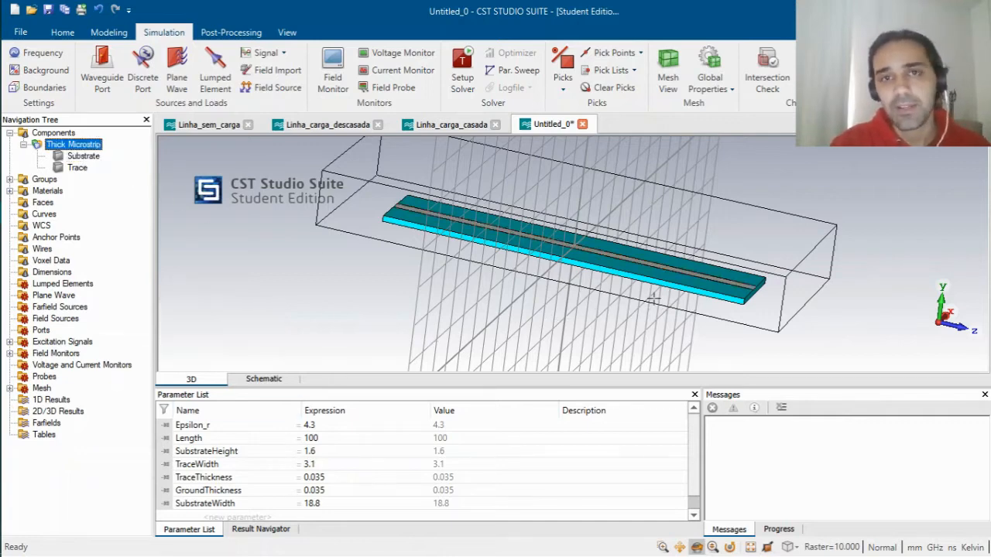
# Pick the thin end face of the Trace at the positive-z end of the line.
pyautogui.moveTo(721, 310); pyautogui.dragTo(502, 304)
pyautogui.scroll(3, 597, 275)
pyautogui.scroll(5, 597, 275)
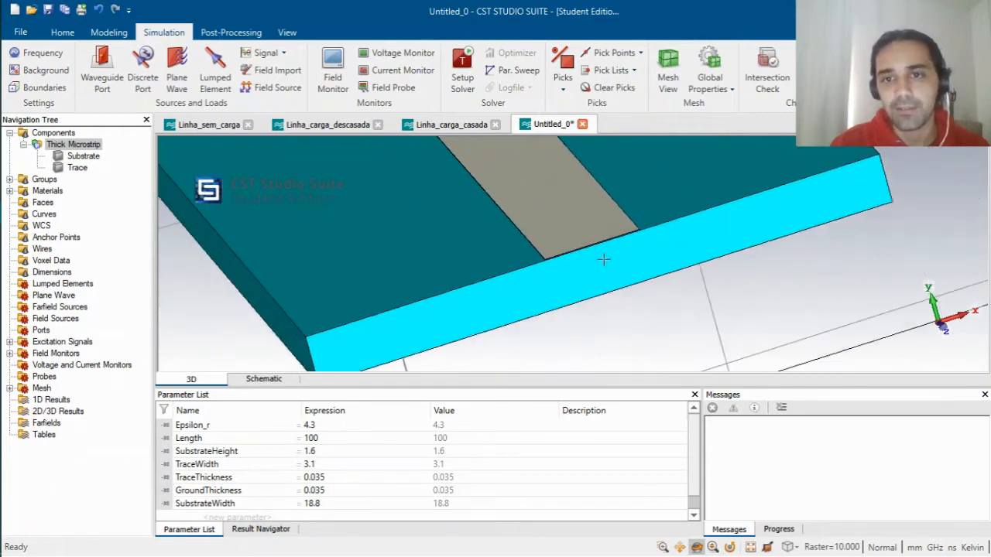
pyautogui.scroll(2, 586, 292)
pyautogui.moveTo(485, 293); pyautogui.dragTo(573, 201, button='middle')
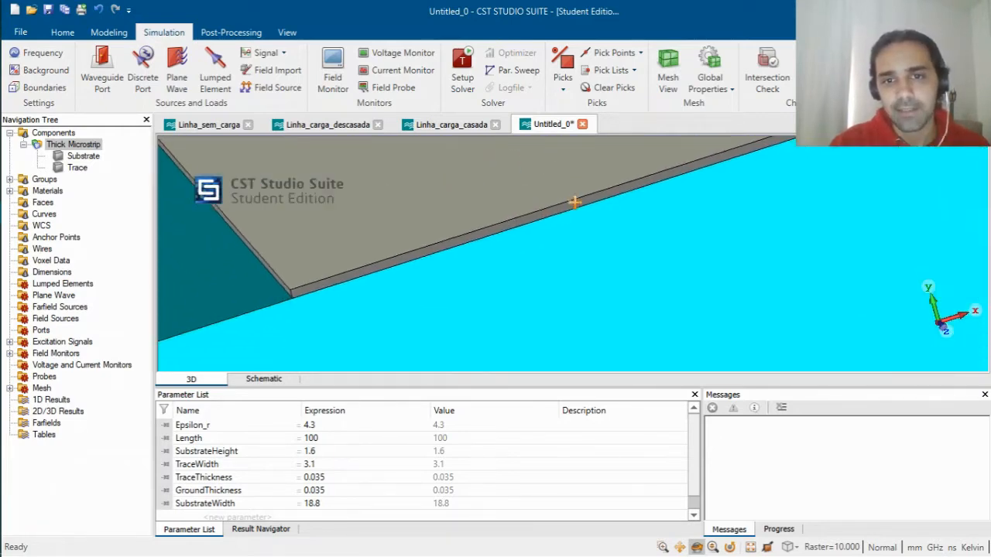
pyautogui.scroll(2, 567, 189)
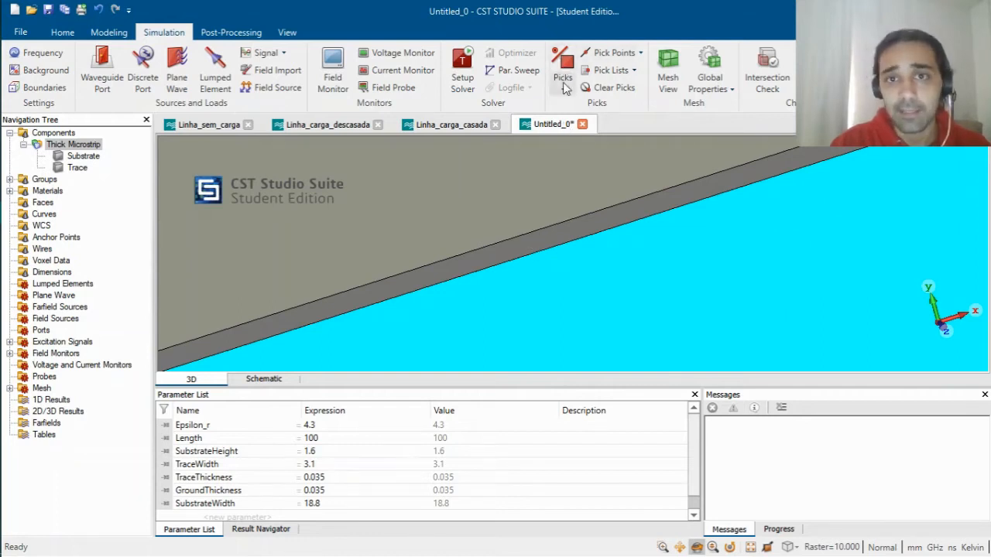
pyautogui.click(114, 34)
pyautogui.click(175, 34)
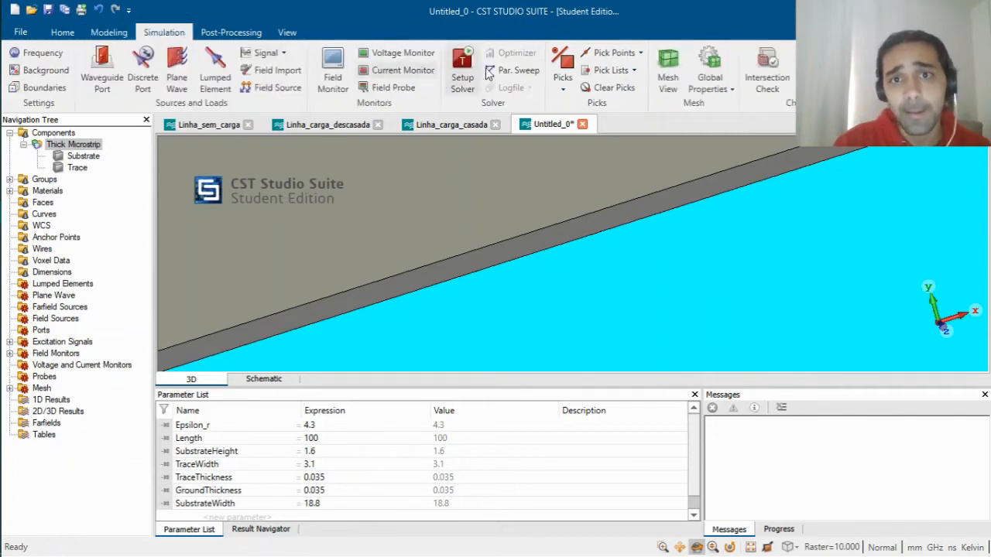
pyautogui.click(564, 87)
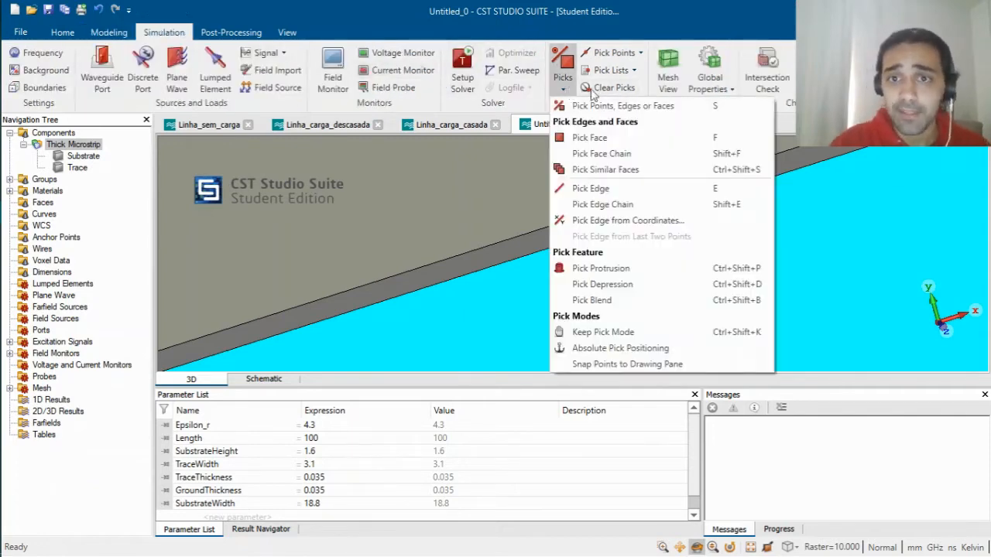
pyautogui.click(591, 140)
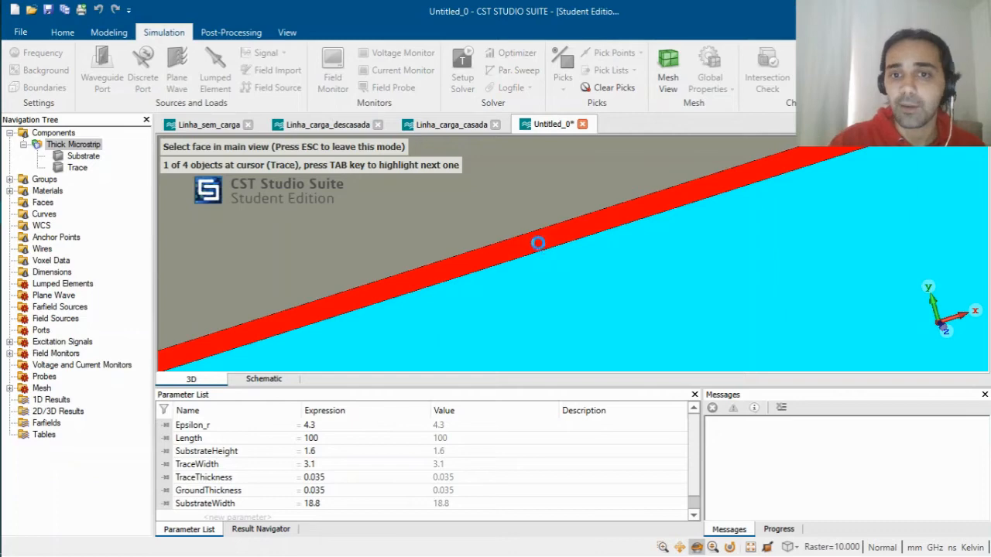
pyautogui.click(539, 245)
# Run the Calculate port extension coefficient macro for the picked trace face and compute k for the Microstrip type.
pyautogui.scroll(-2, 564, 226)
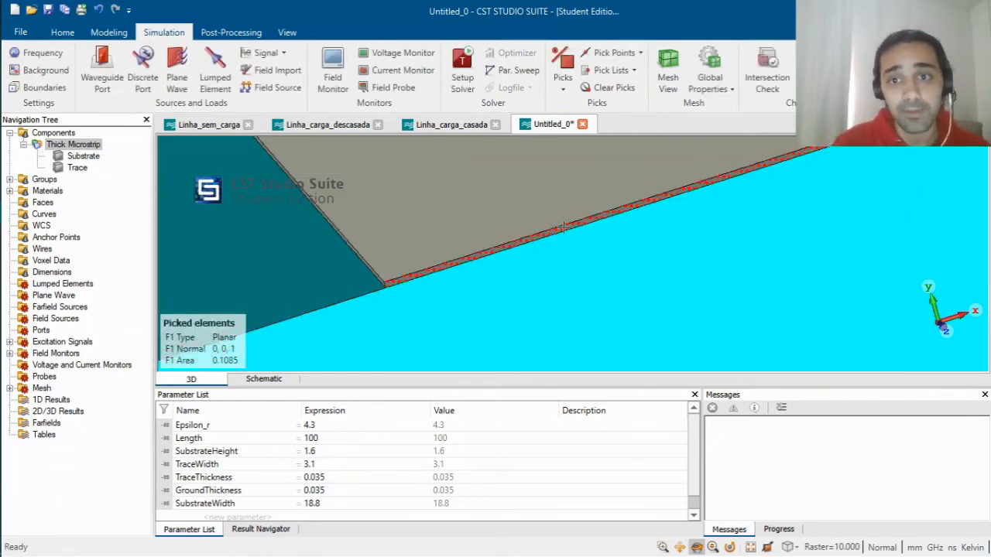
pyautogui.scroll(-5, 576, 239)
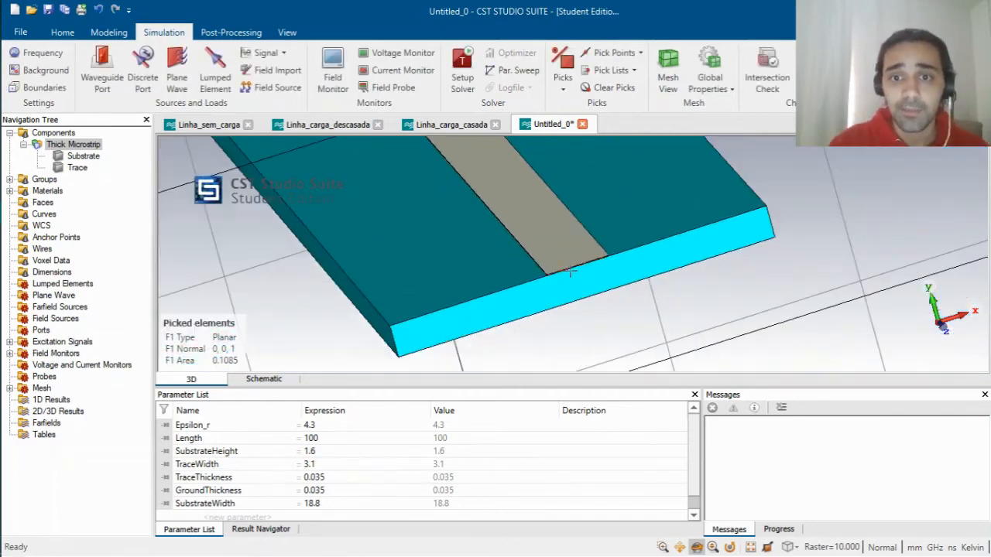
pyautogui.scroll(-2, 628, 202)
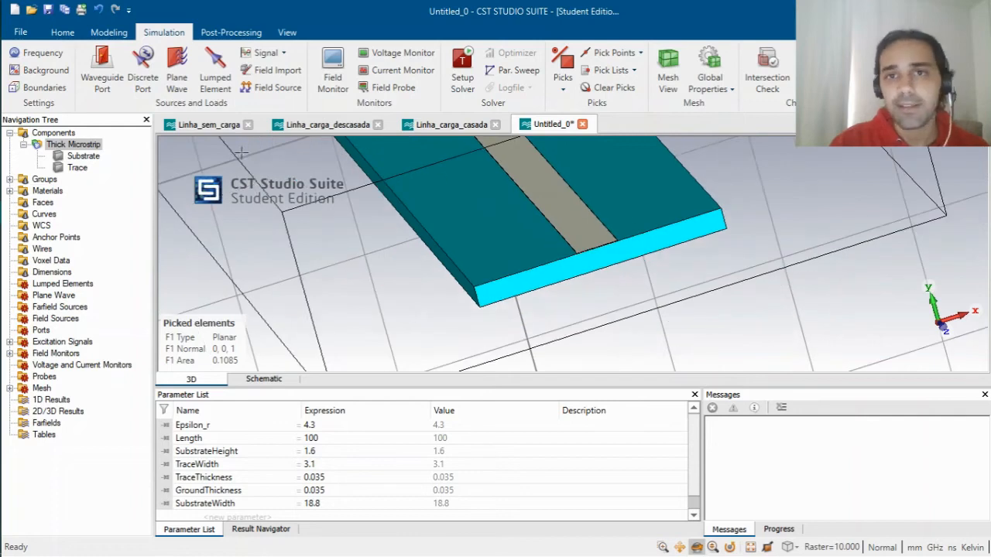
pyautogui.click(63, 31)
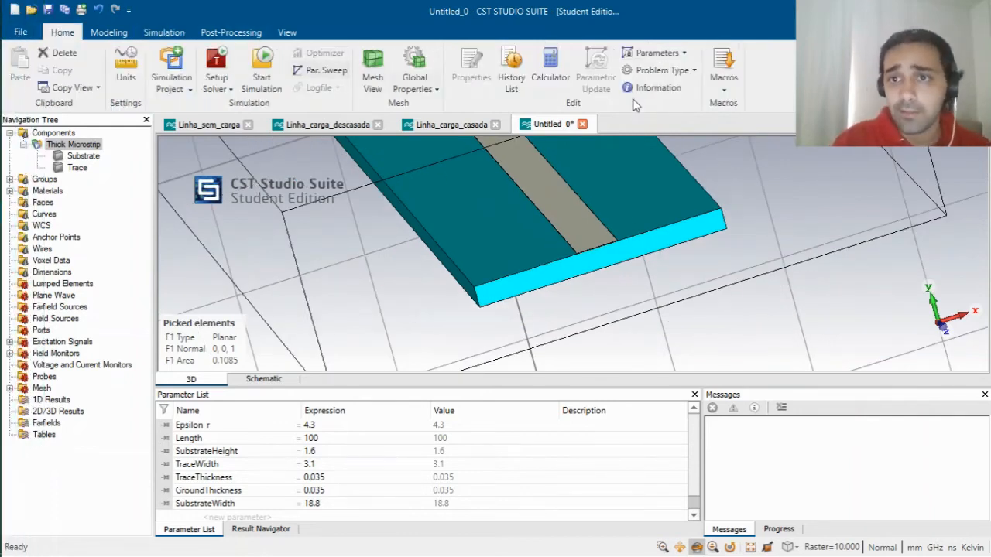
pyautogui.click(724, 85)
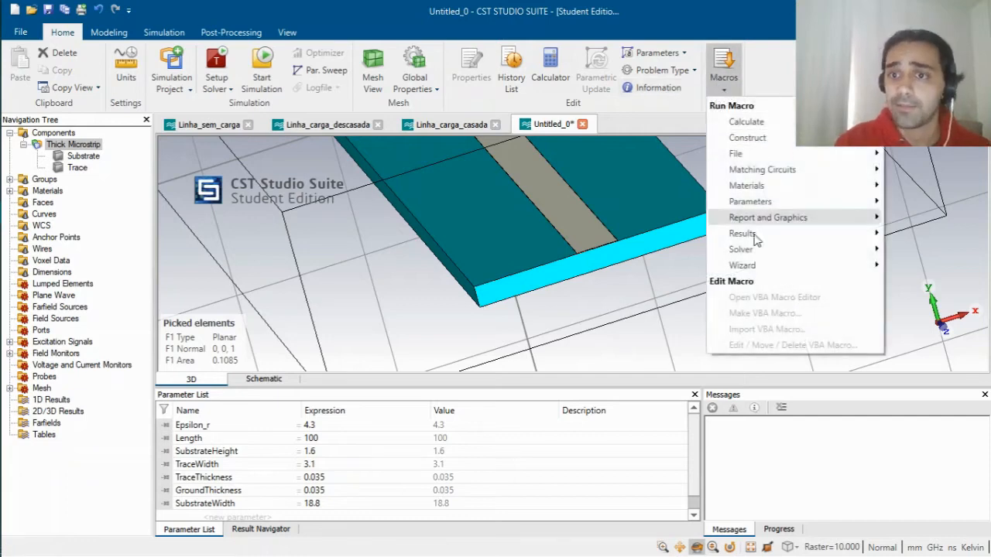
pyautogui.moveTo(741, 252)
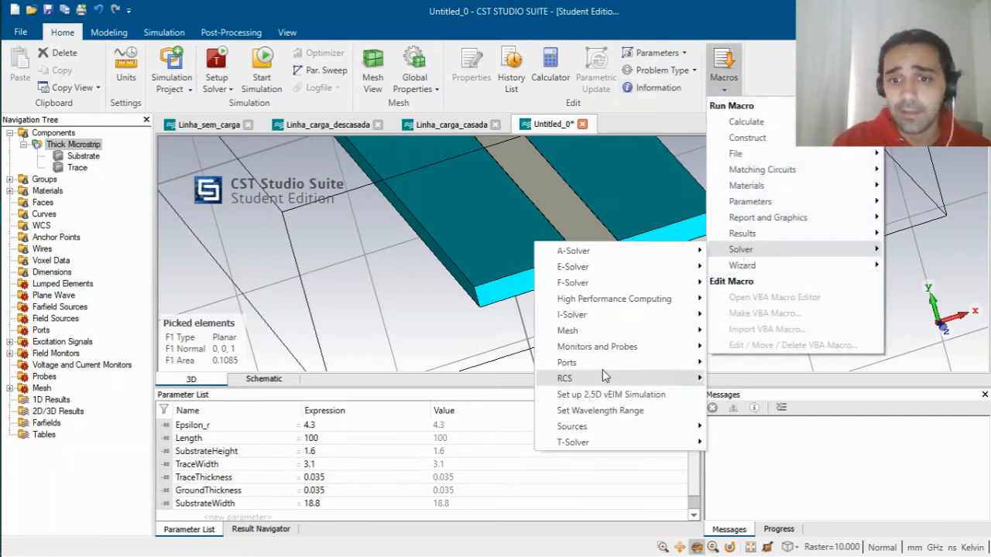
pyautogui.moveTo(598, 367)
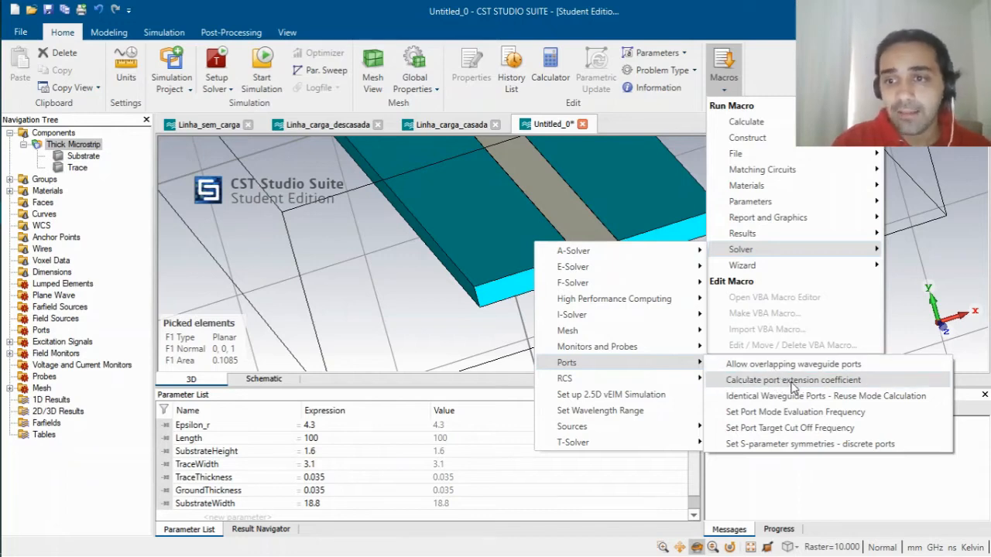
pyautogui.click(784, 384)
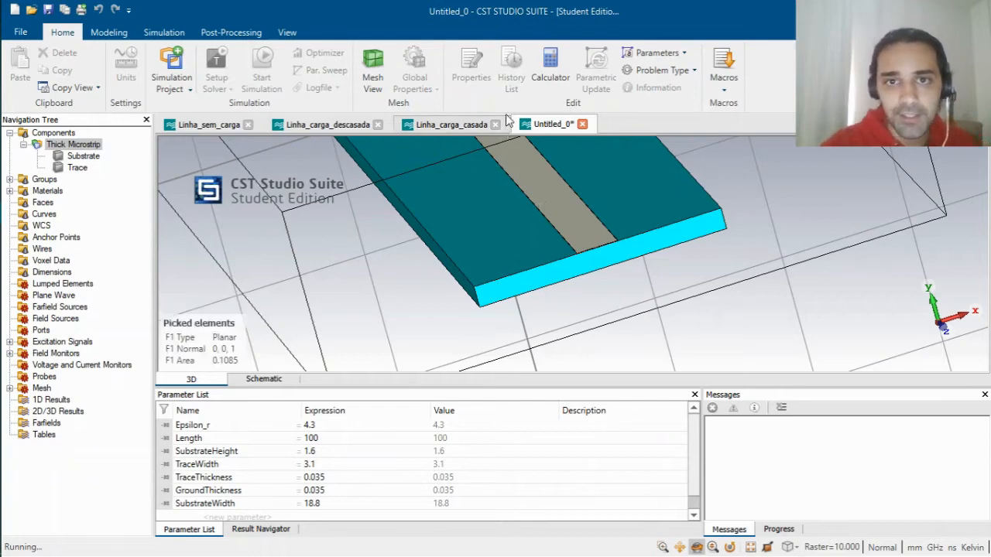
pyautogui.moveTo(491, 123); pyautogui.dragTo(480, 58)
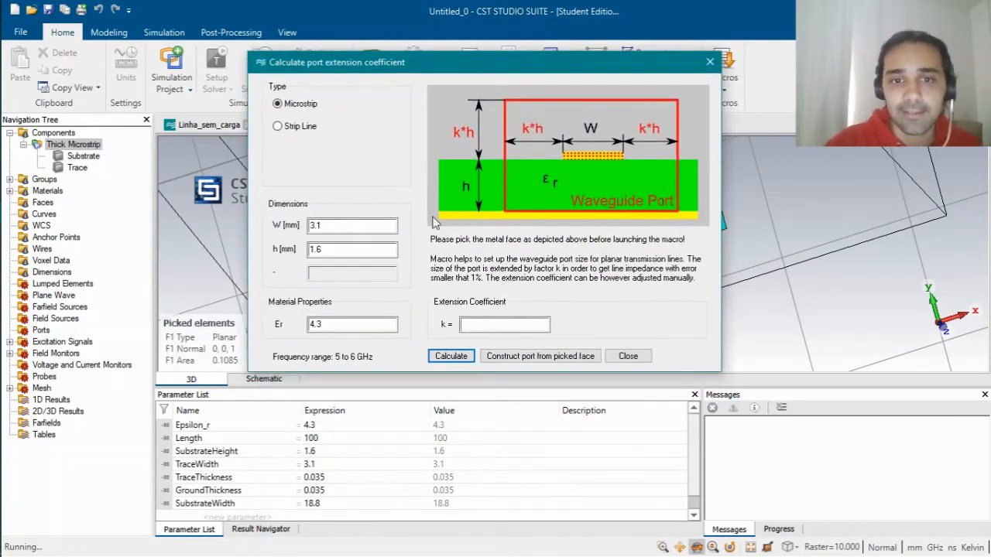
pyautogui.click(451, 356)
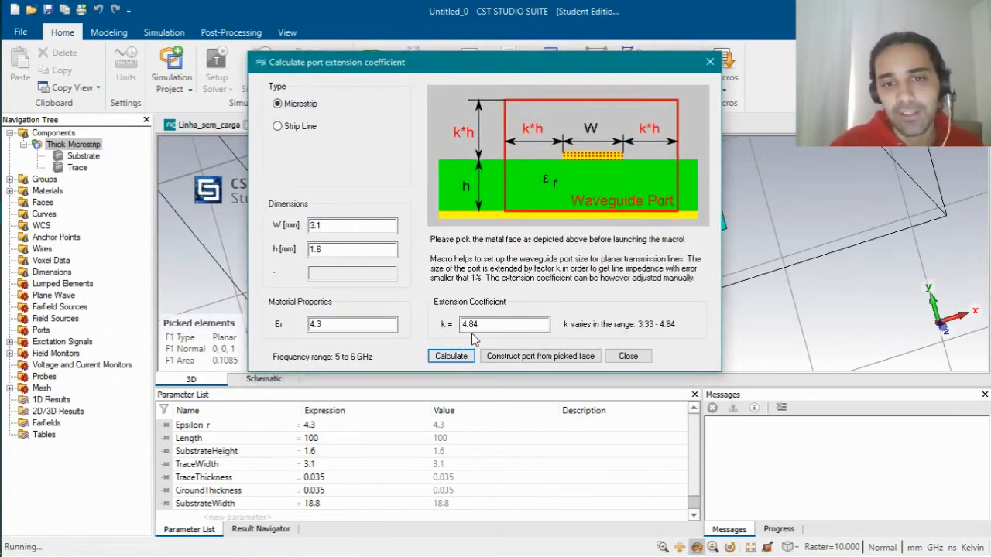
# Construct a waveguide port from the picked face using the calculated k, view the Strip Line type, and close the macro.
pyautogui.moveTo(480, 325); pyautogui.dragTo(427, 329)
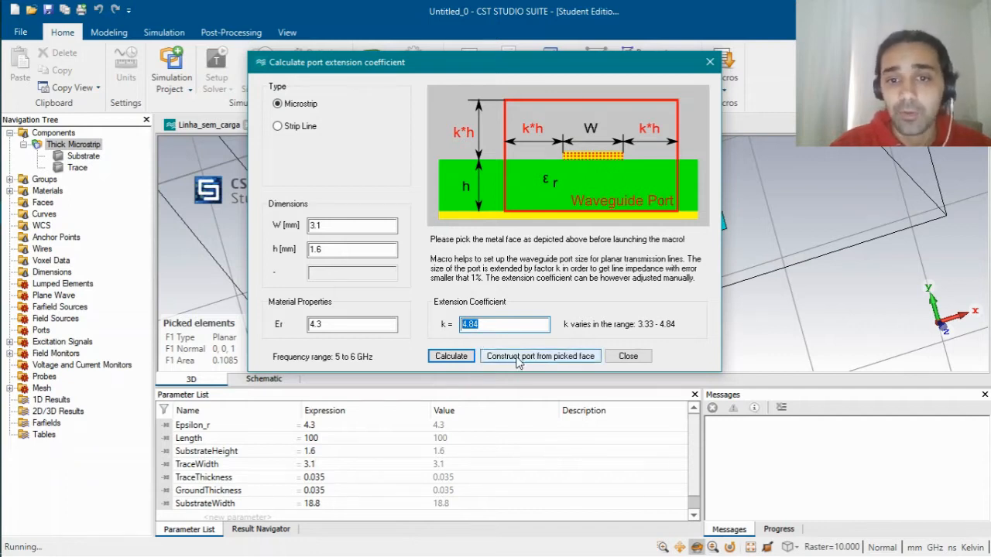
pyautogui.click(582, 361)
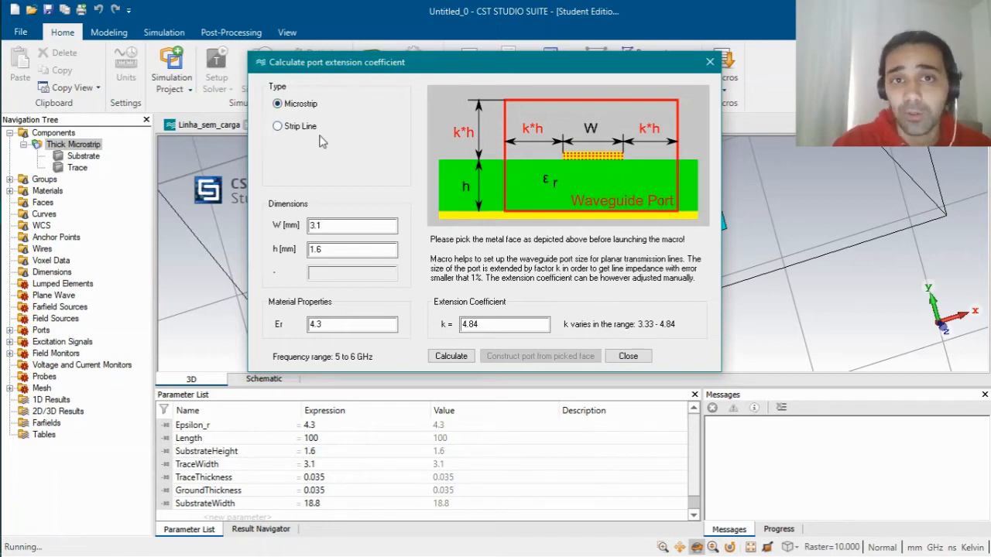
pyautogui.click(279, 129)
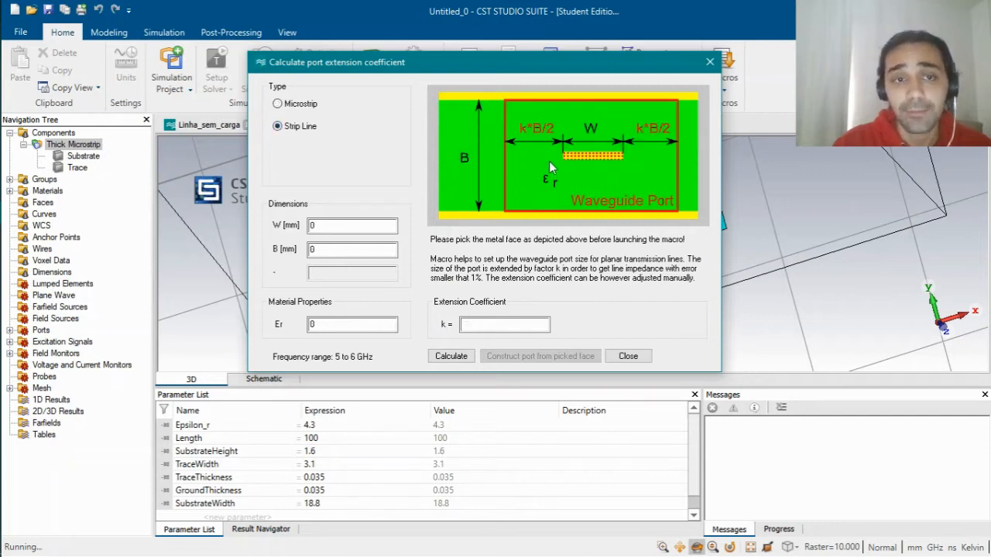
pyautogui.click(637, 360)
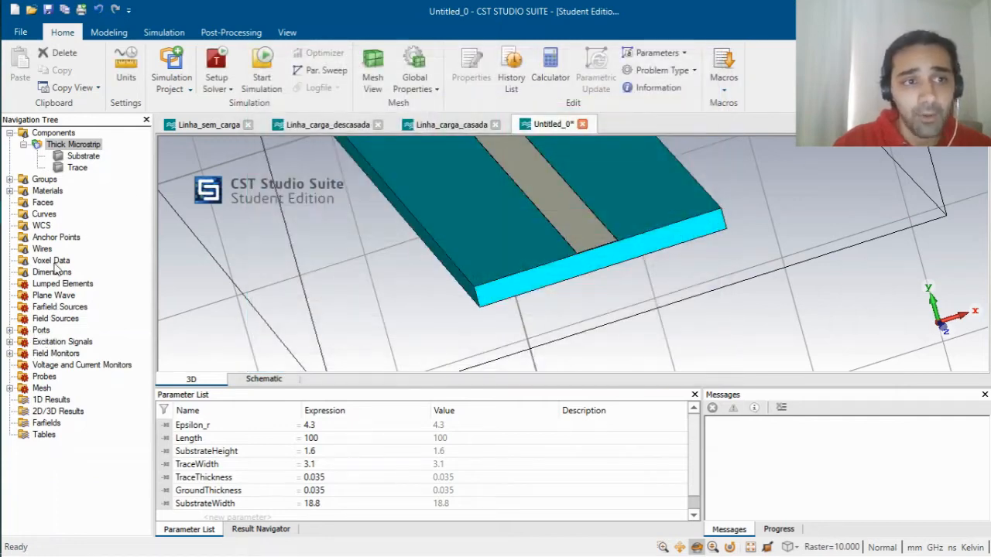
pyautogui.click(54, 135)
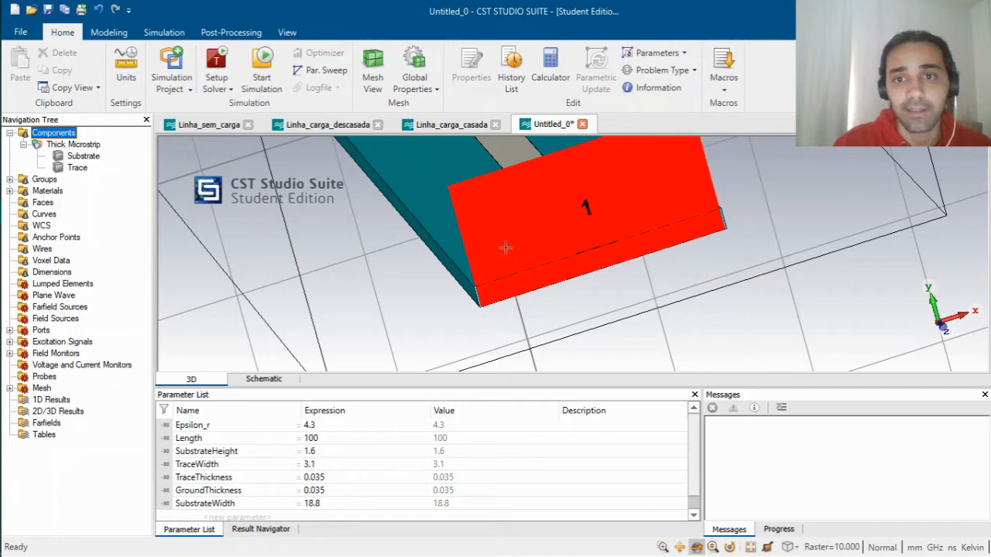
# Pick the thin end face of the Trace at the opposite, negative-z end of the line.
pyautogui.scroll(-5, 483, 266)
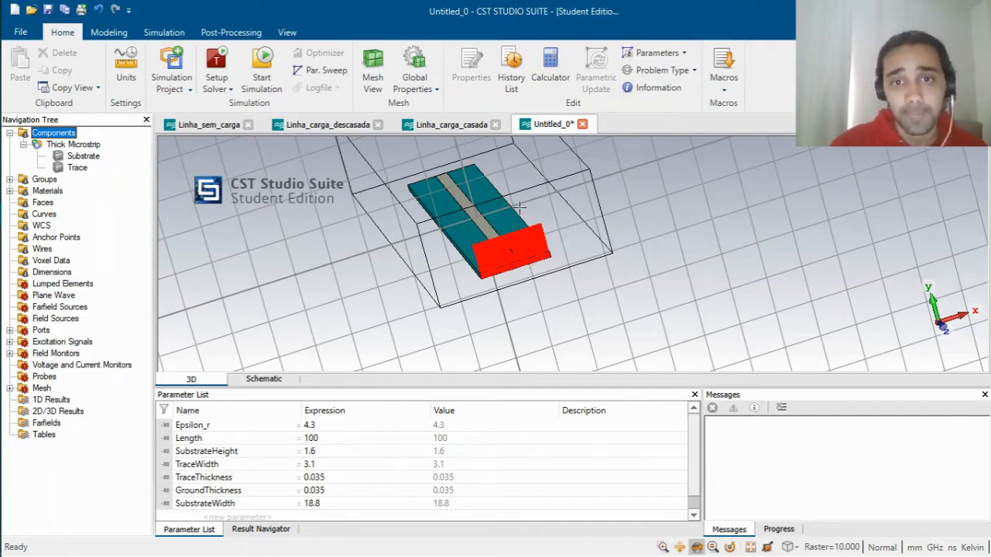
pyautogui.moveTo(537, 286); pyautogui.dragTo(794, 328)
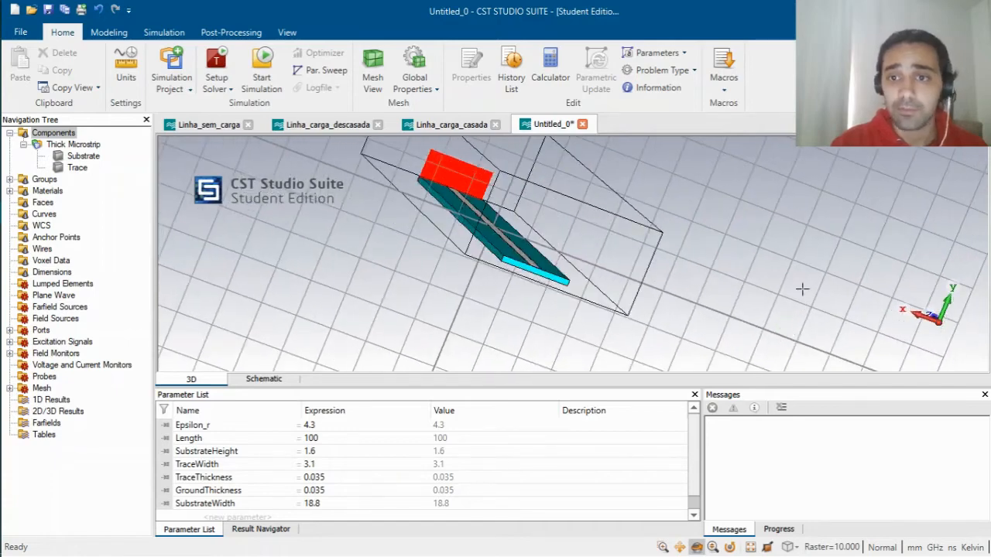
pyautogui.moveTo(802, 289); pyautogui.dragTo(600, 263)
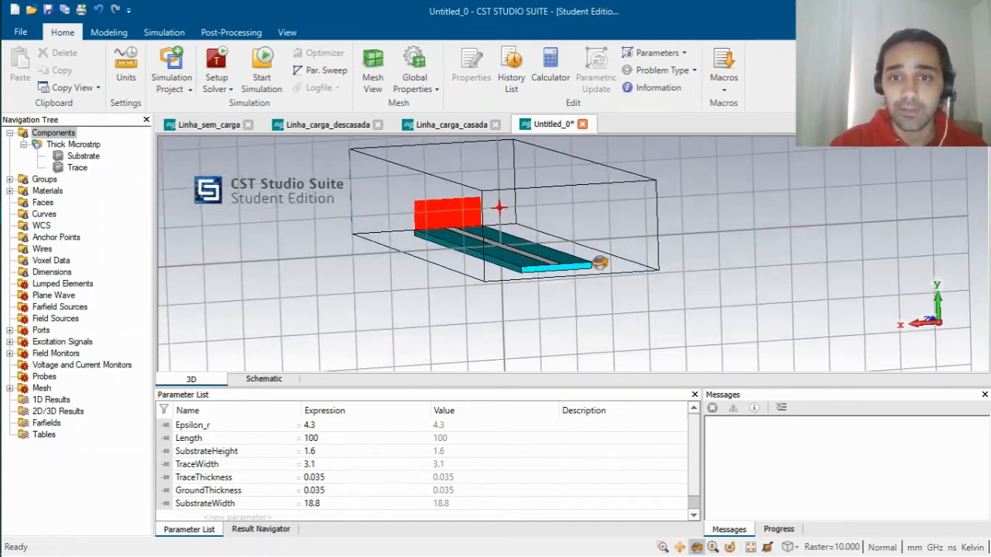
pyautogui.scroll(10, 499, 207)
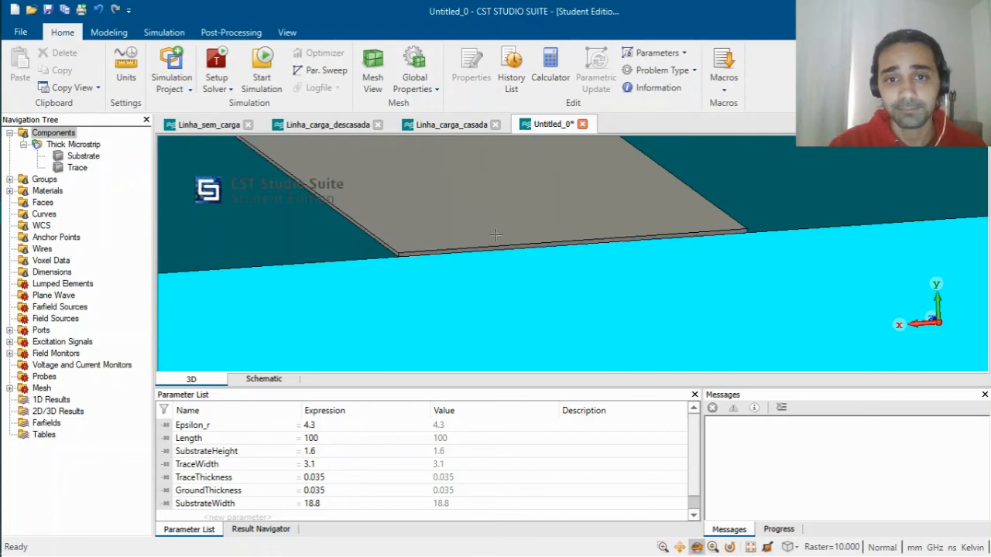
pyautogui.scroll(6, 496, 234)
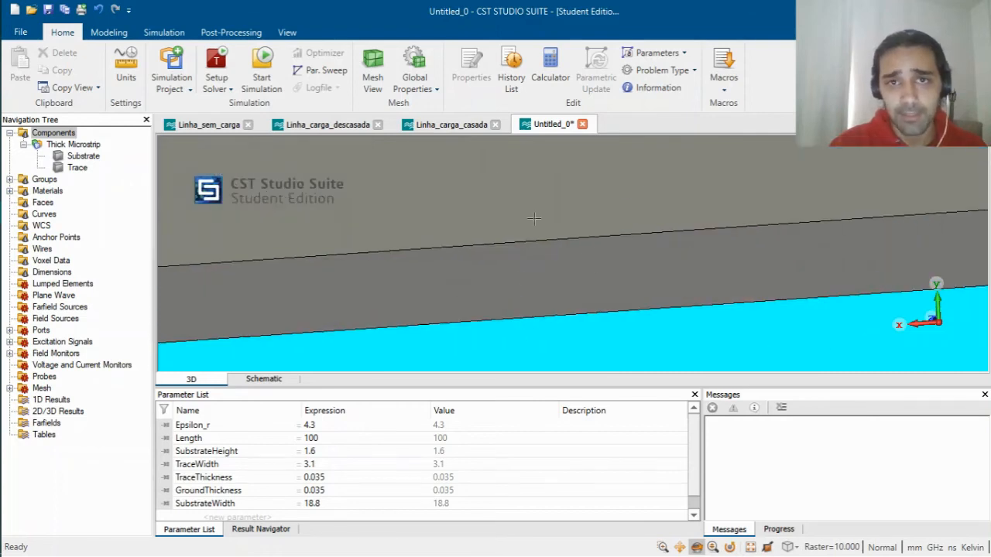
pyautogui.click(163, 33)
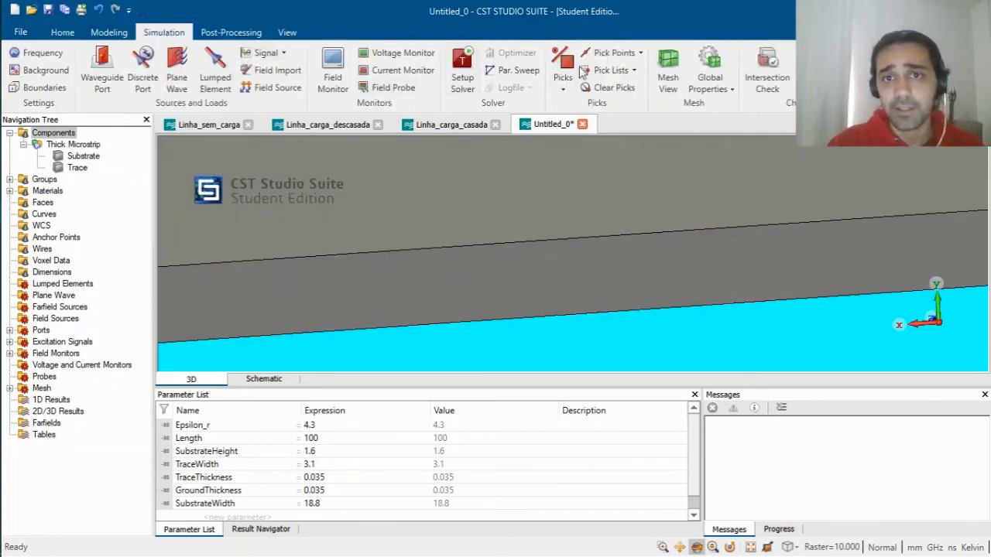
pyautogui.click(563, 86)
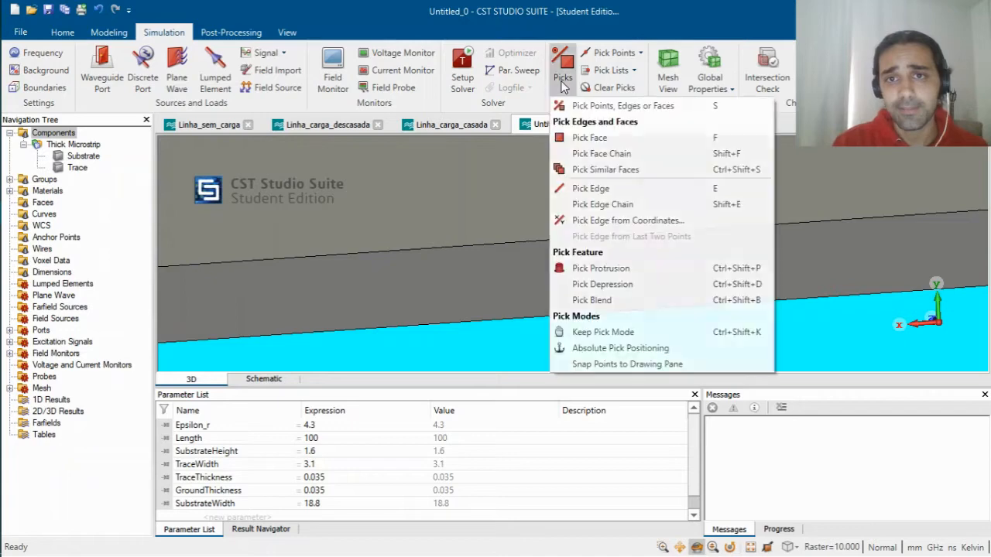
pyautogui.click(592, 138)
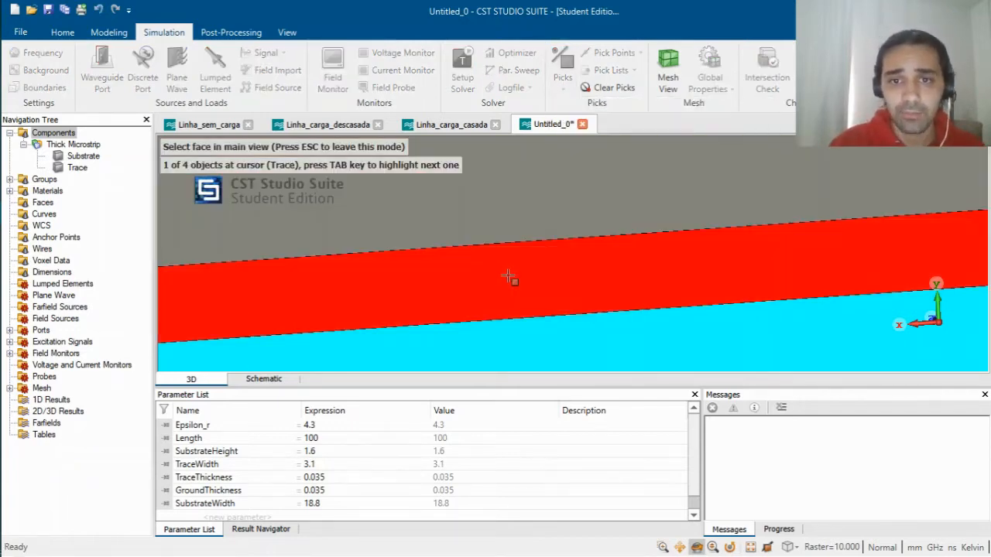
pyautogui.doubleClick(507, 276)
# Run the Calculate port extension coefficient macro for the picked negative-z trace face and compute k for the Microstrip type.
pyautogui.scroll(-5, 525, 267)
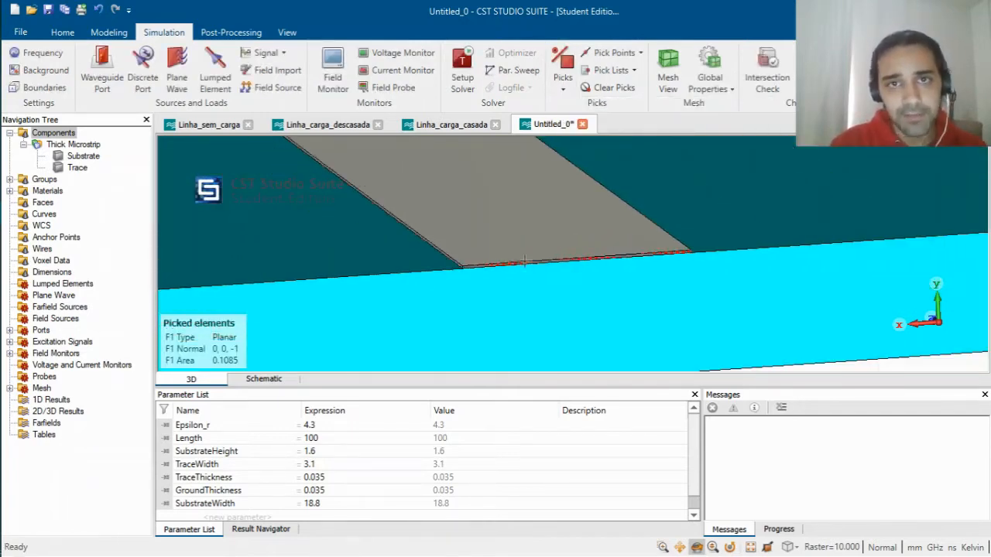
pyautogui.click(63, 34)
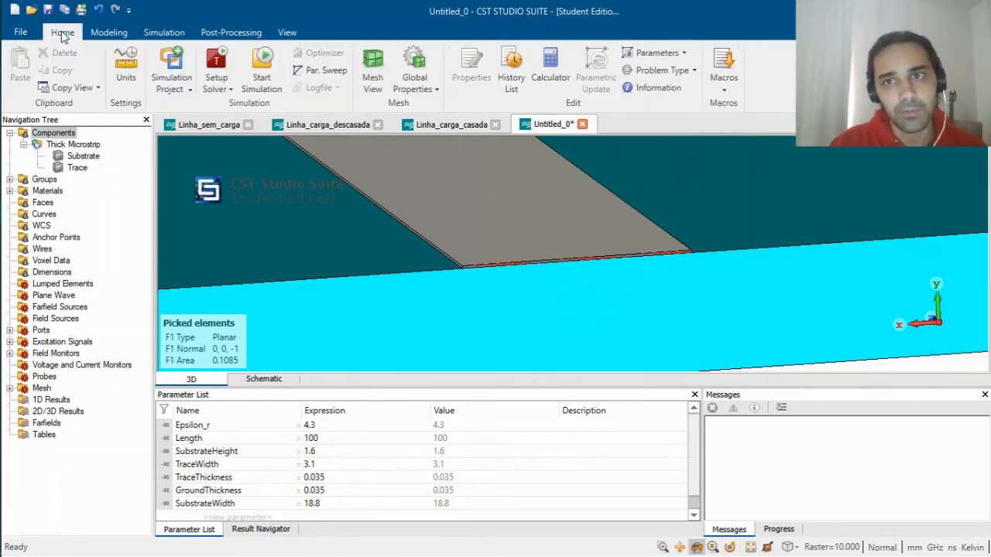
pyautogui.click(724, 77)
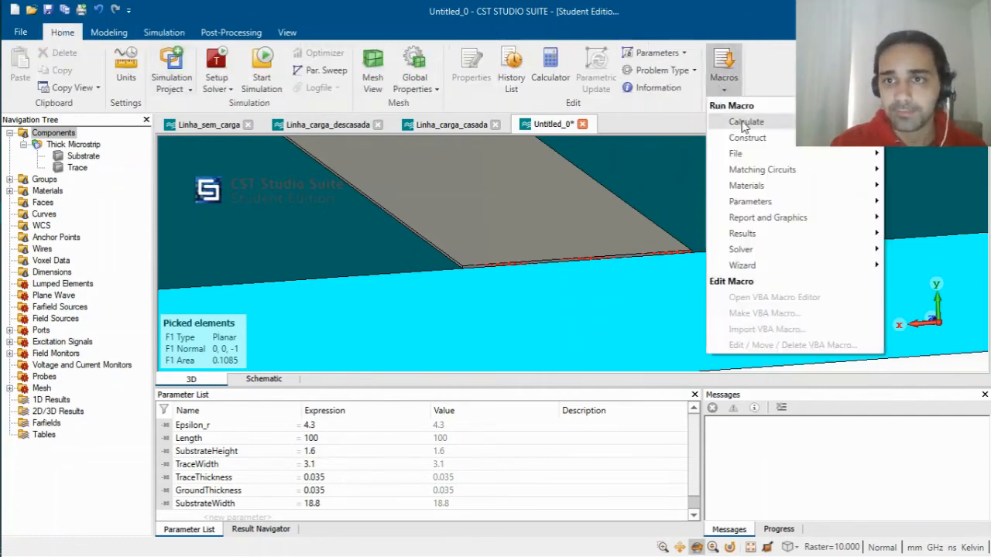
pyautogui.moveTo(743, 127)
pyautogui.moveTo(741, 249)
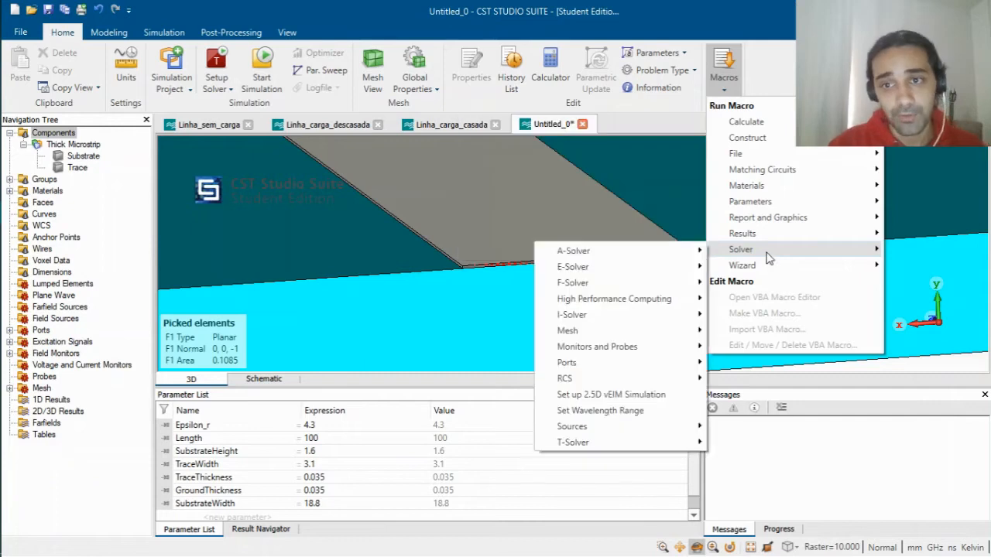
pyautogui.moveTo(608, 370)
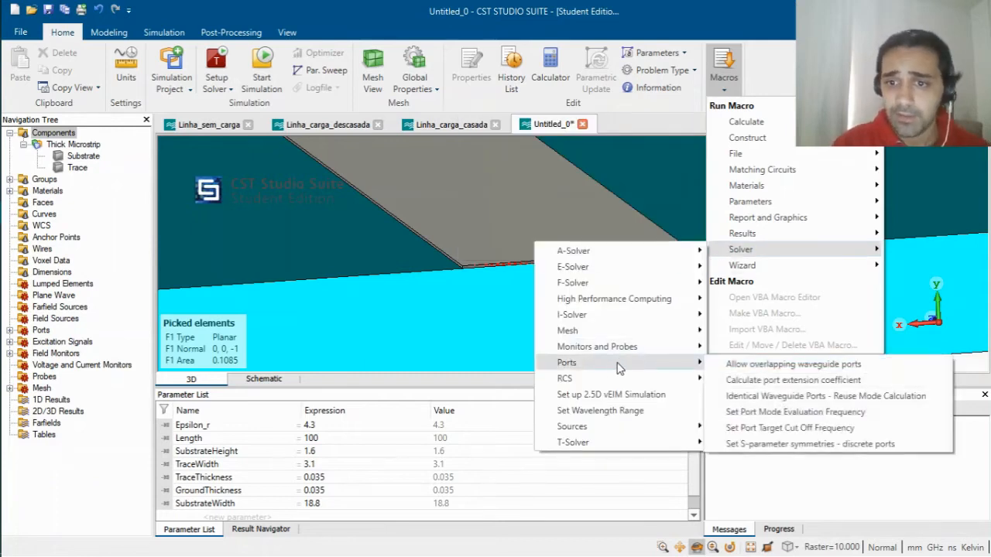
pyautogui.click(797, 380)
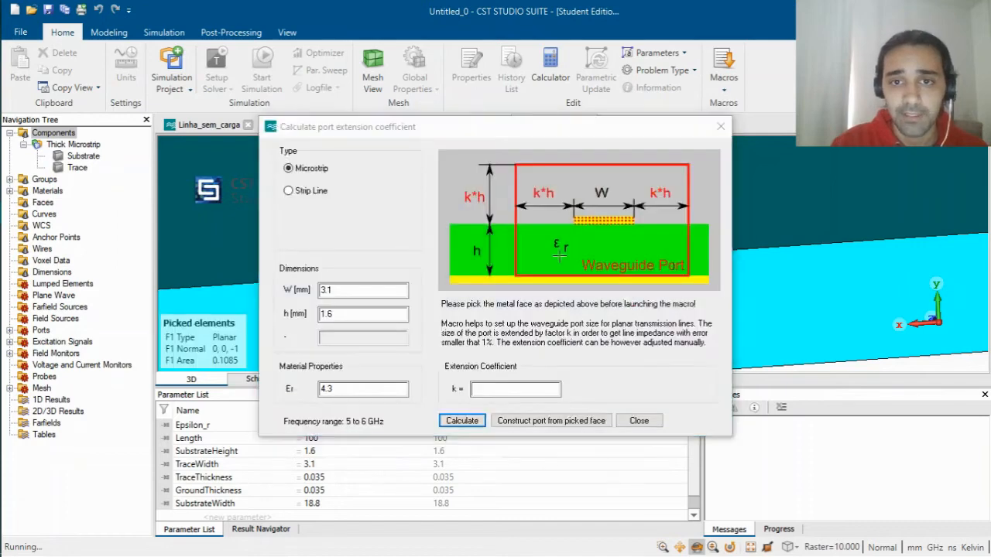
pyautogui.click(468, 423)
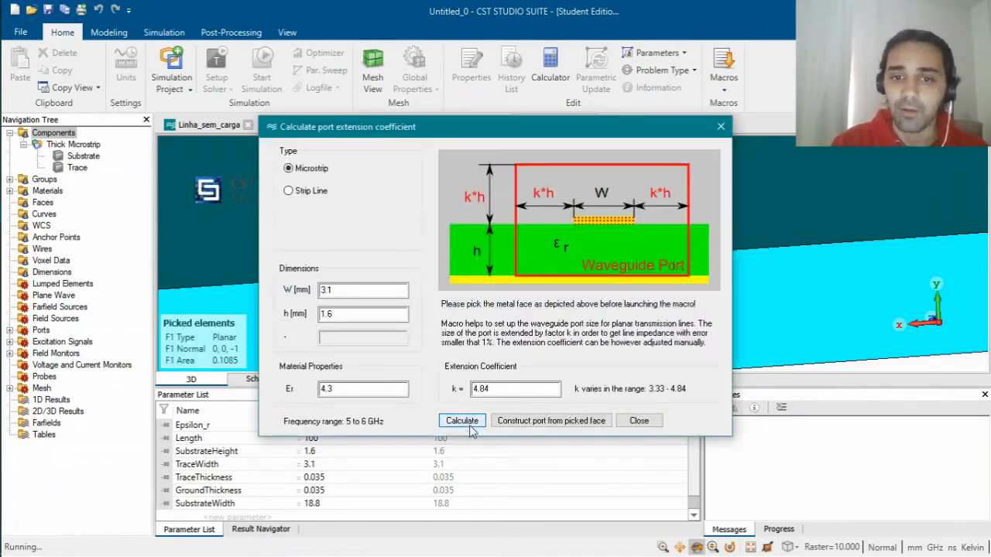
# Construct the second waveguide port from the picked face, close the macro, and check the ports at both ends of the line.
pyautogui.click(542, 421)
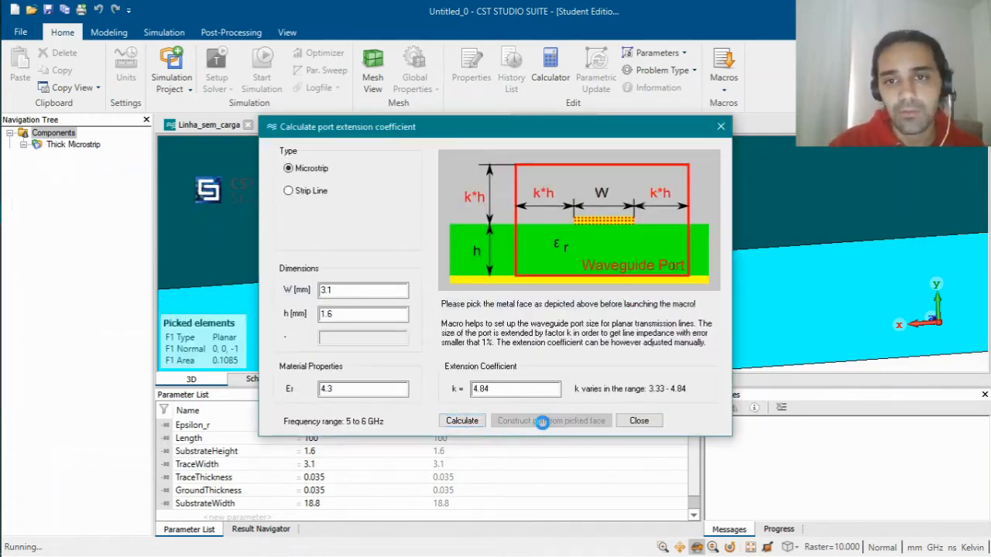
pyautogui.click(639, 421)
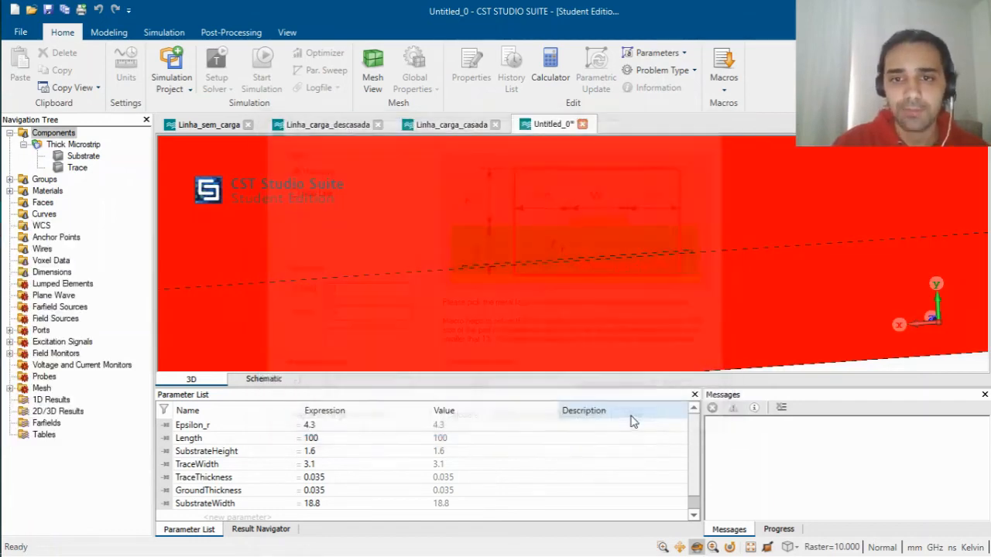
pyautogui.scroll(-5, 455, 216)
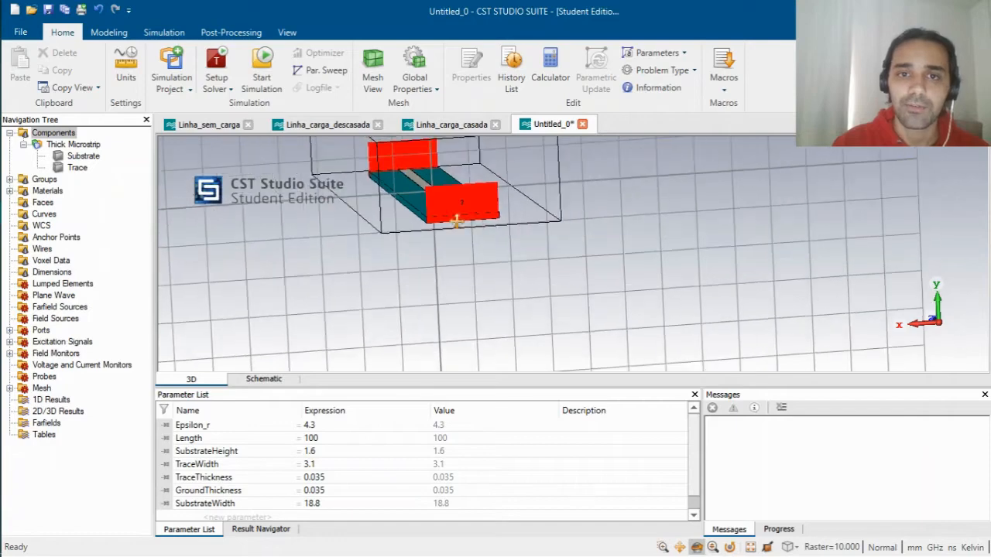
pyautogui.moveTo(457, 222); pyautogui.dragTo(511, 284, button='middle')
pyautogui.moveTo(511, 283); pyautogui.dragTo(769, 298)
pyautogui.moveTo(507, 252); pyautogui.dragTo(716, 276, button='middle')
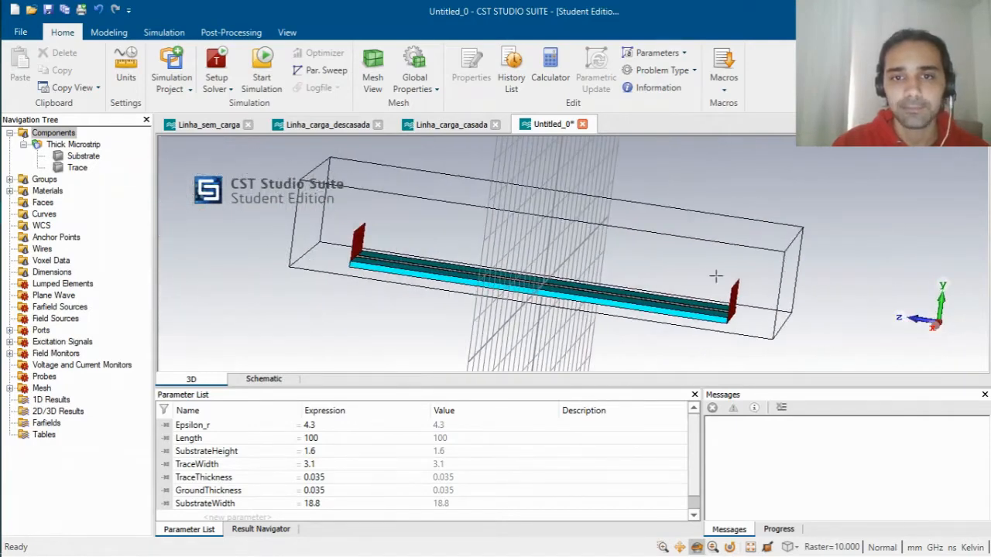
pyautogui.moveTo(547, 247); pyautogui.dragTo(588, 305)
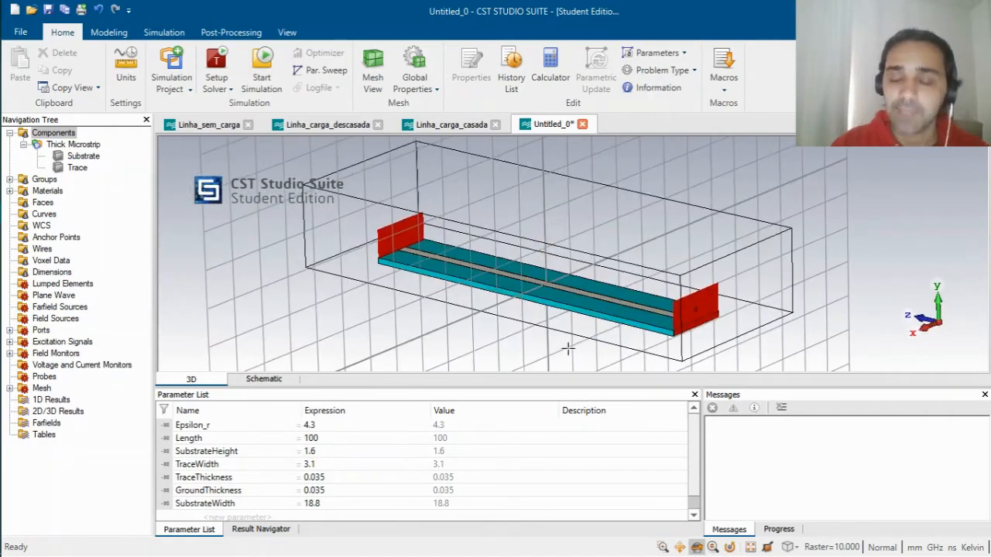
# Set the time domain solver to normalize S-parameters to a fixed impedance of 50 Ohm, with accuracy kept at -40 dB.
pyautogui.click(221, 61)
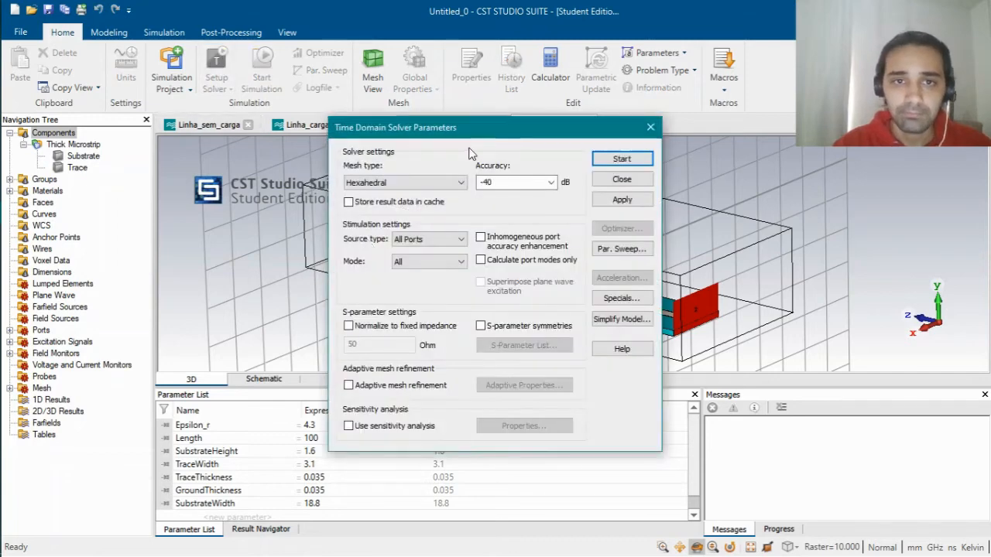
pyautogui.moveTo(483, 135); pyautogui.dragTo(196, 59)
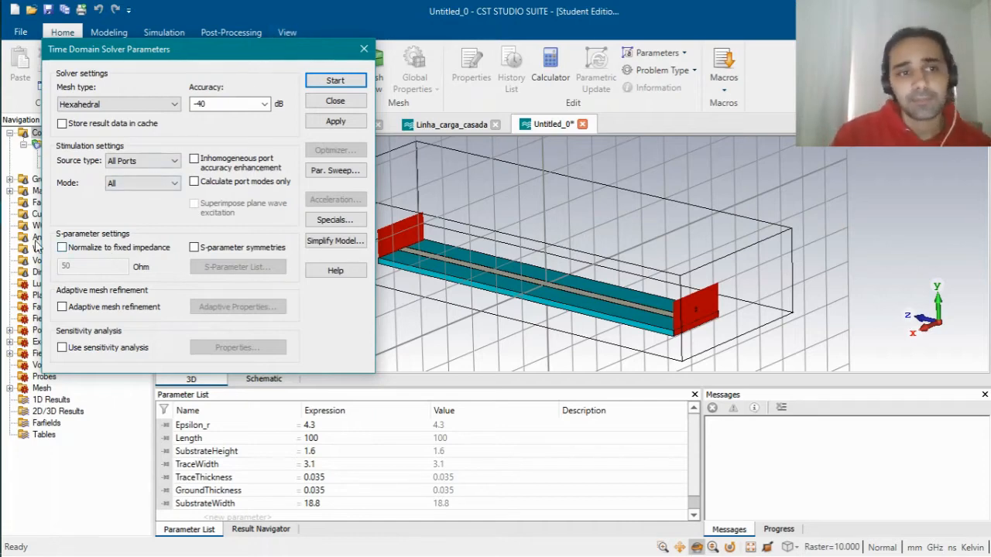
pyautogui.click(61, 246)
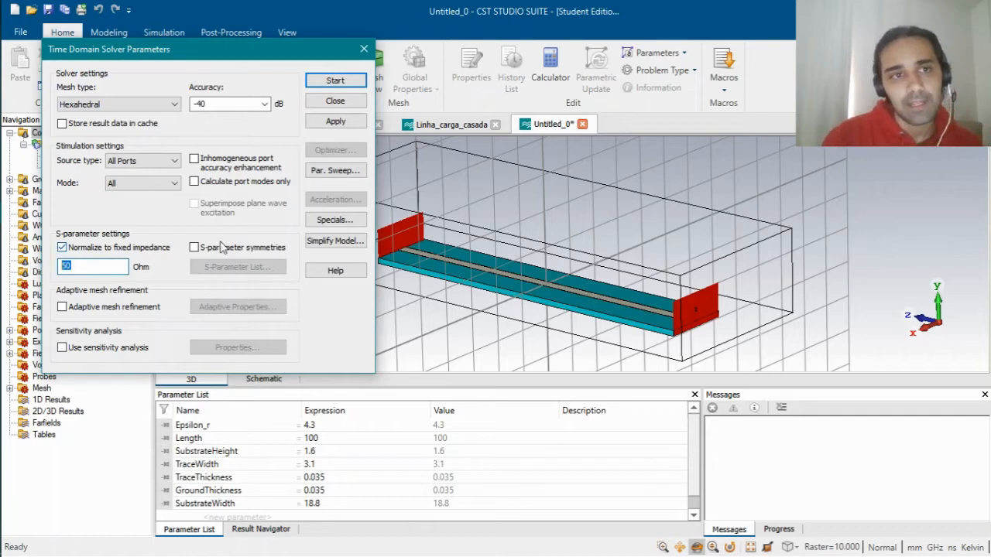
pyautogui.moveTo(218, 104); pyautogui.dragTo(165, 117)
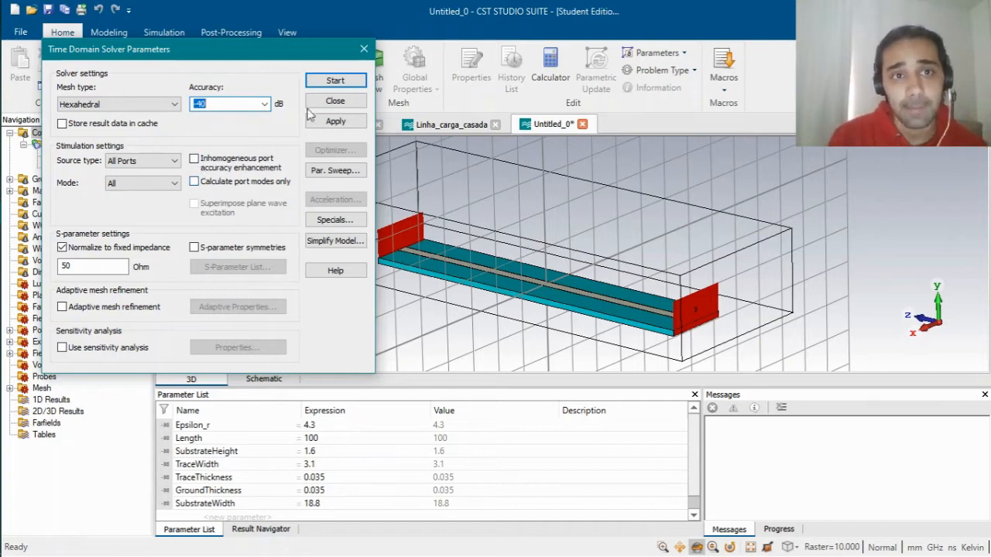
pyautogui.click(355, 83)
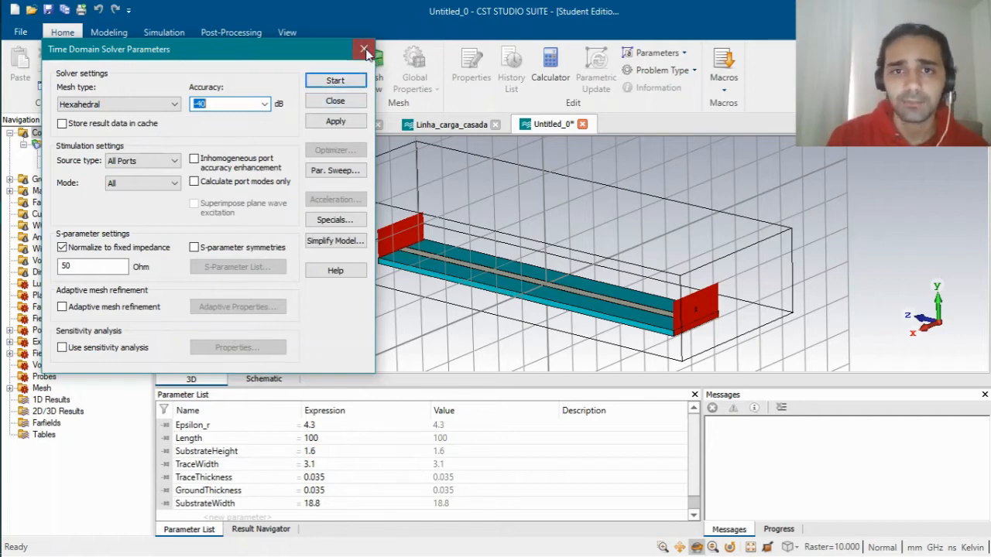
# Switch to the Linha_sem_carga project and plot its S2,1 and then its S1,1 parameter in dB.
pyautogui.click(220, 126)
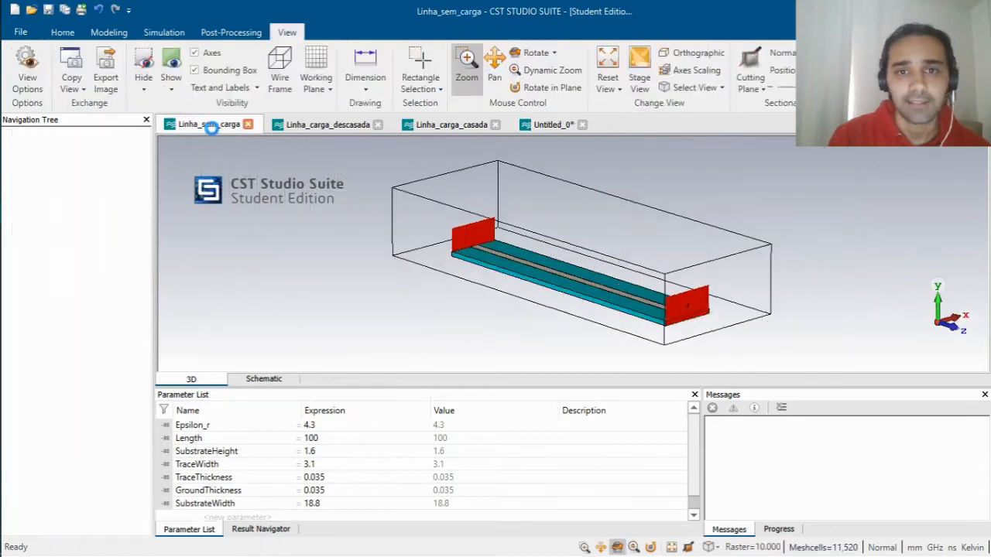
pyautogui.keyDown('ctrl'); pyautogui.moveTo(583, 271); pyautogui.dragTo(658, 266); pyautogui.keyUp('ctrl')
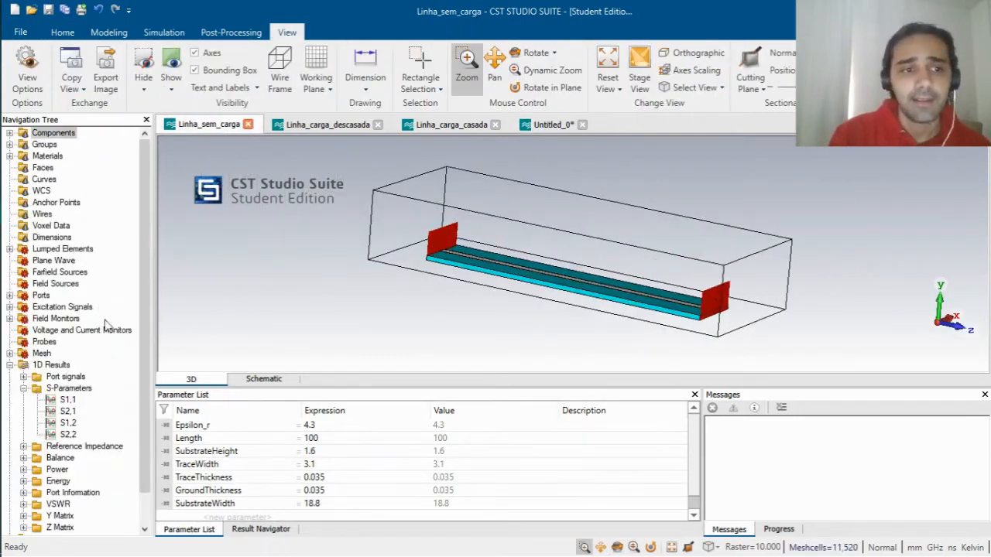
pyautogui.click(24, 388)
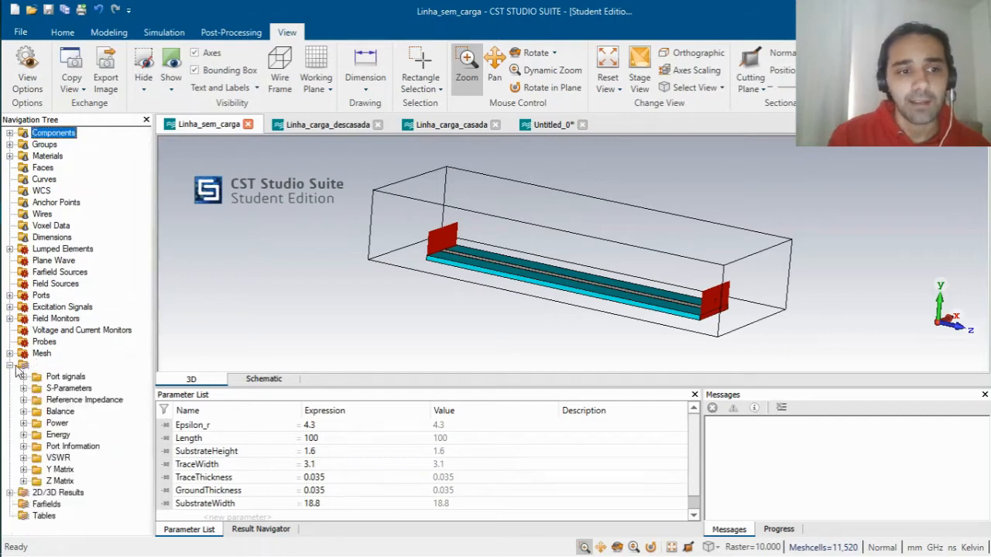
pyautogui.click(10, 365)
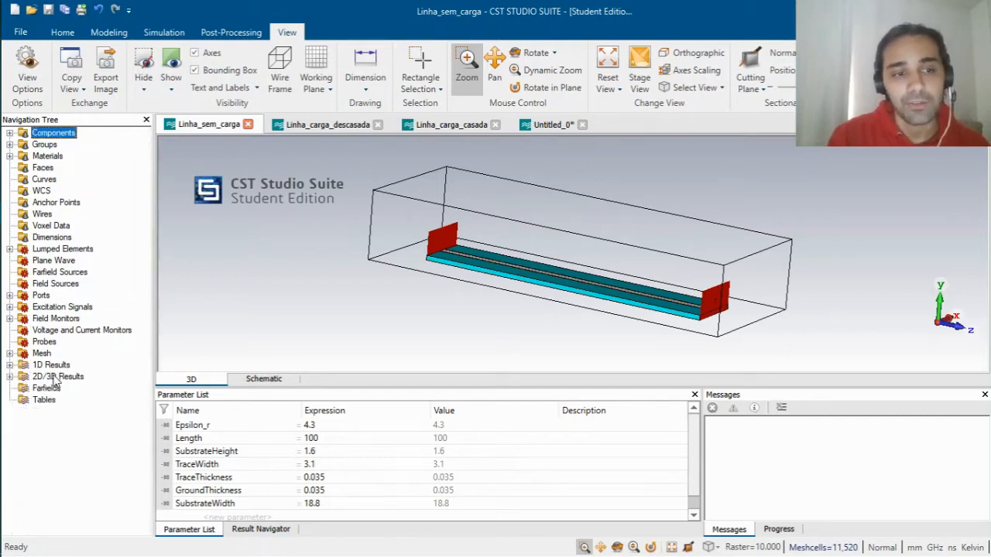
pyautogui.click(10, 366)
pyautogui.click(24, 388)
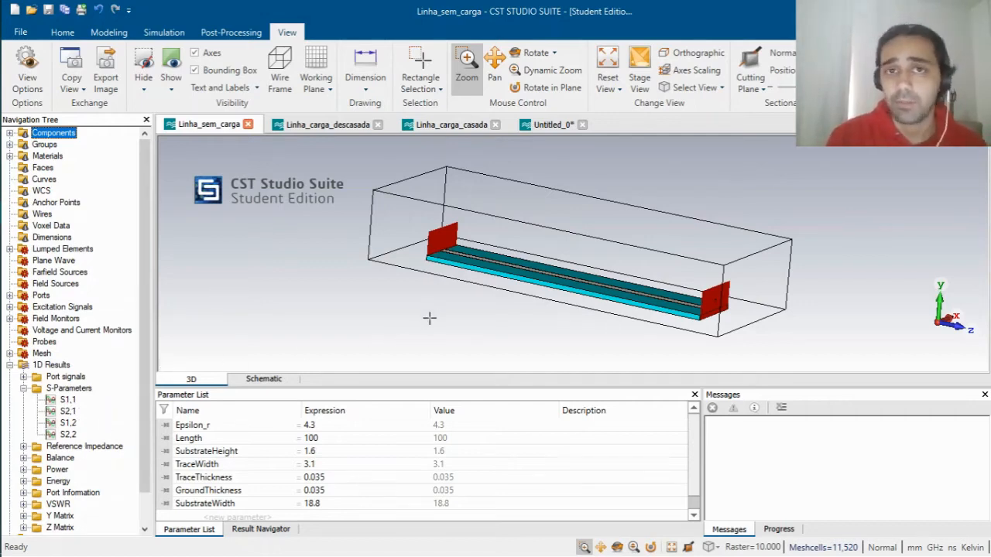
pyautogui.click(67, 411)
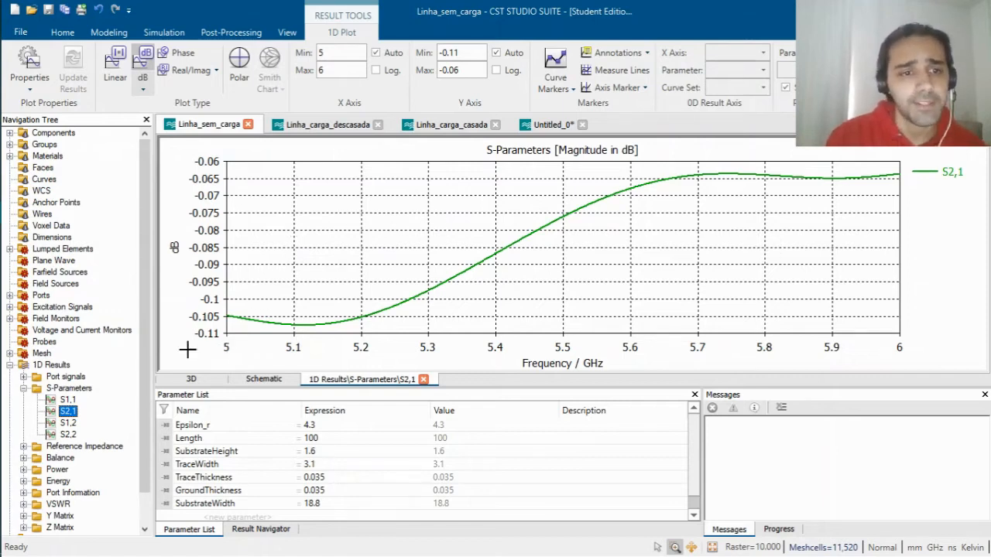
pyautogui.click(75, 401)
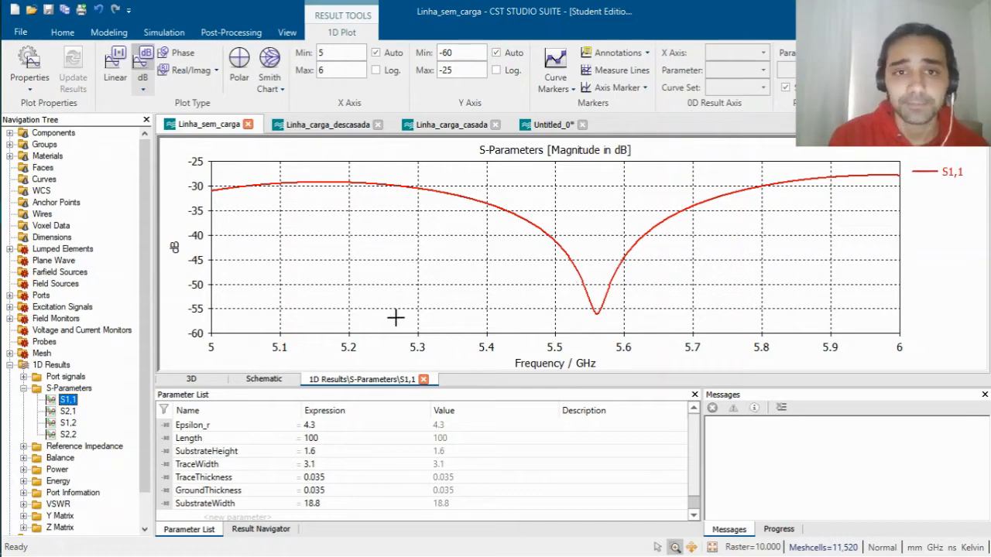
# Show S1,1 on a Smith chart and examine its curve around the chart's centre.
pyautogui.click(270, 58)
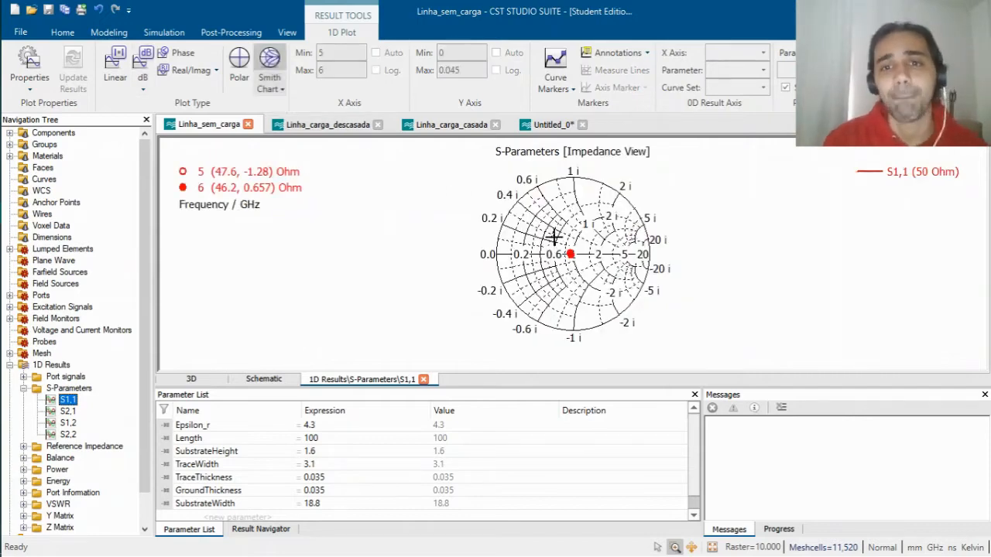
pyautogui.moveTo(559, 246); pyautogui.dragTo(602, 284)
pyautogui.moveTo(526, 194); pyautogui.dragTo(570, 250)
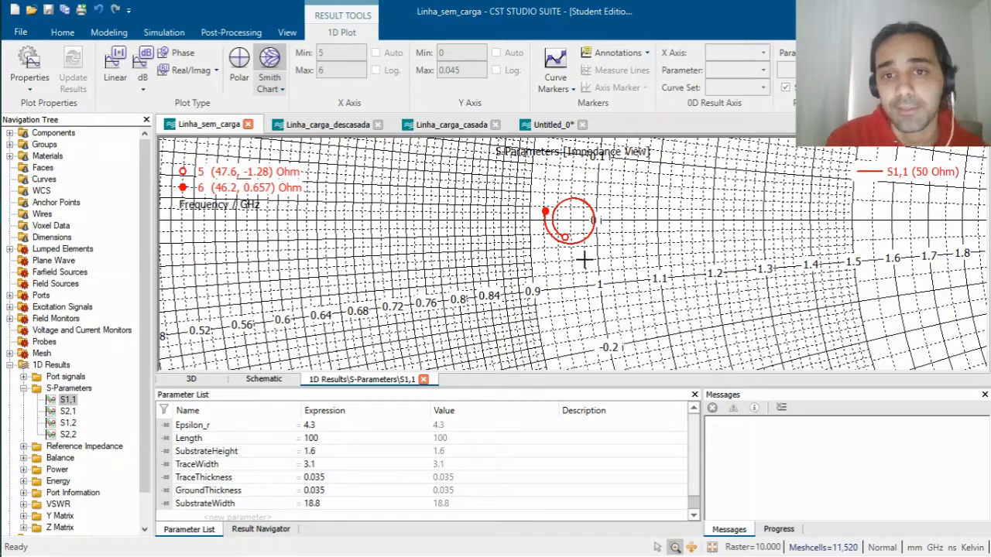
pyautogui.scroll(-10, 626, 241)
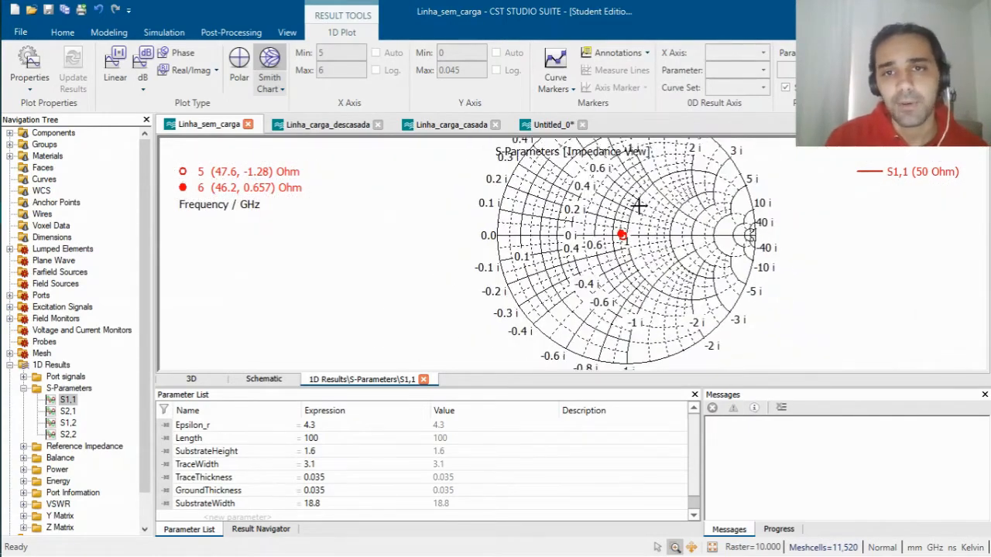
pyautogui.scroll(-1, 635, 207)
pyautogui.moveTo(471, 254); pyautogui.dragTo(428, 281, button='middle')
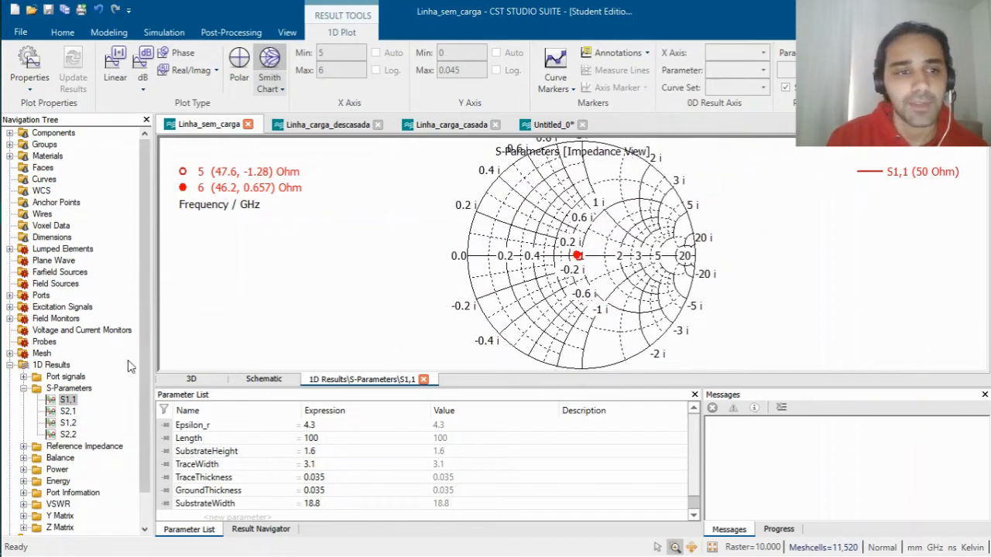
# Display the 3D result e-field (f=5.5) [1] and examine the field distribution along the line.
pyautogui.click(26, 389)
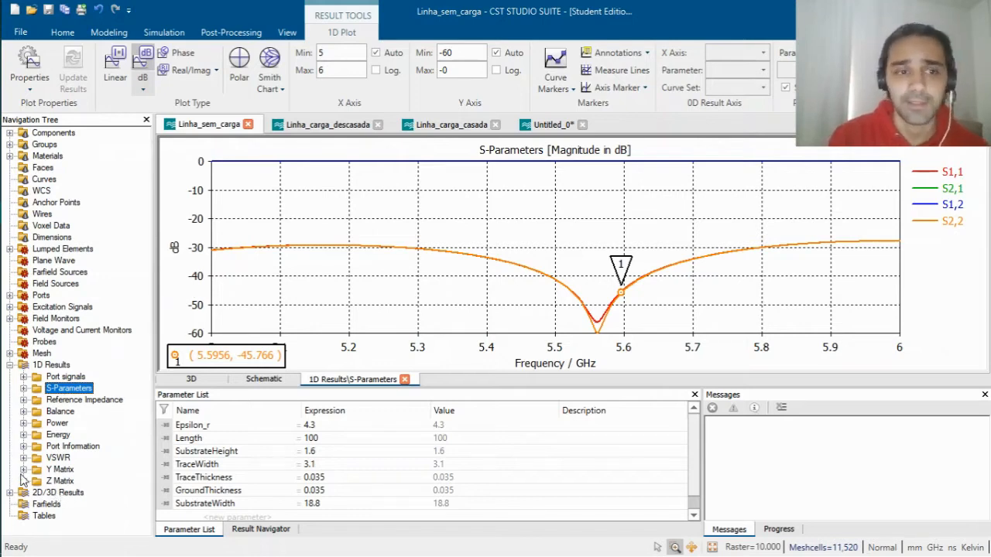
pyautogui.click(9, 365)
pyautogui.click(9, 377)
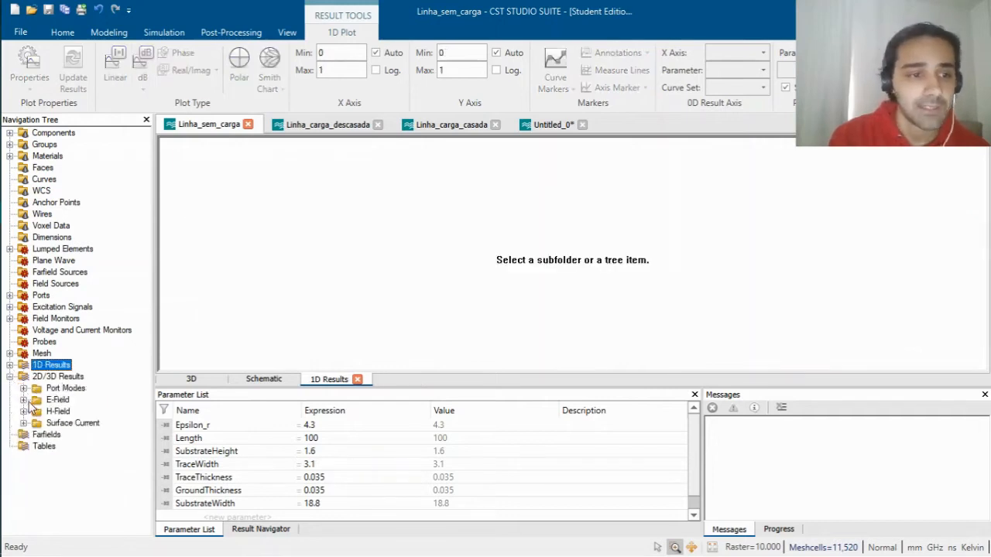
pyautogui.click(24, 401)
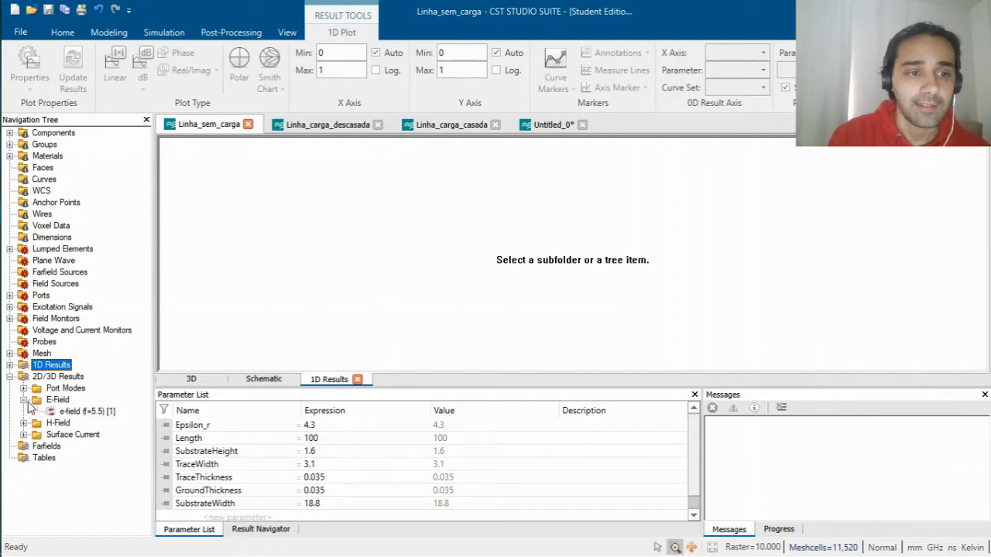
pyautogui.click(90, 414)
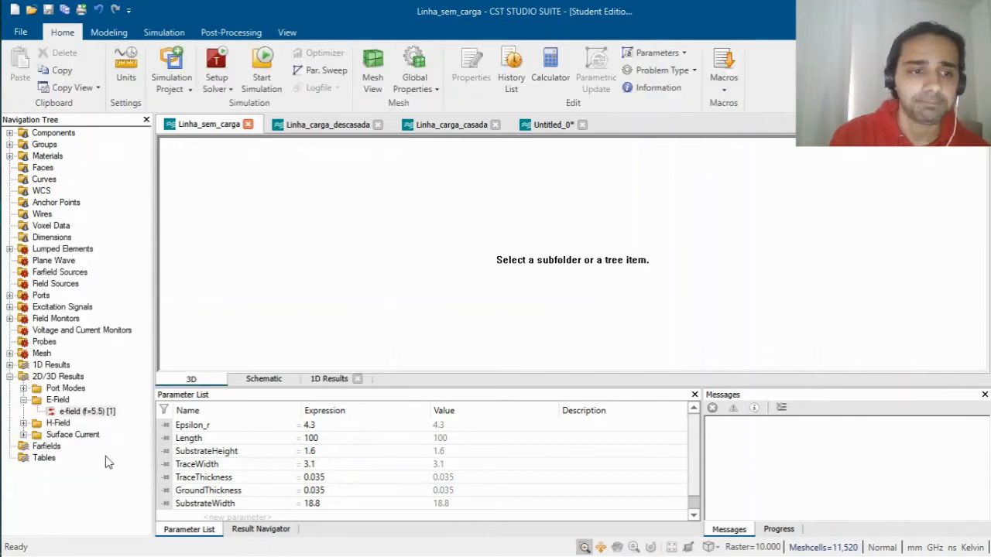
pyautogui.click(95, 411)
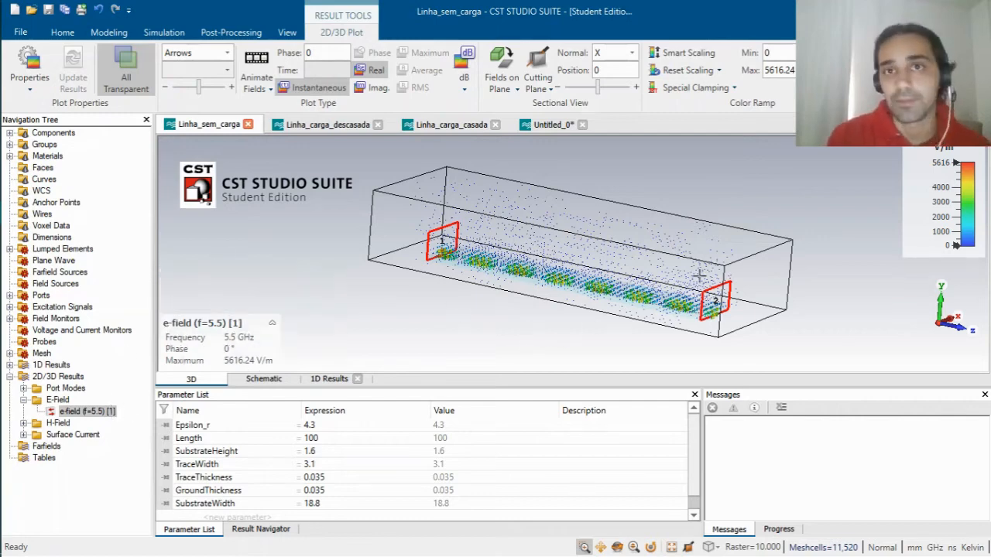
pyautogui.keyDown('ctrl'); pyautogui.moveTo(760, 174); pyautogui.dragTo(765, 193); pyautogui.keyUp('ctrl')
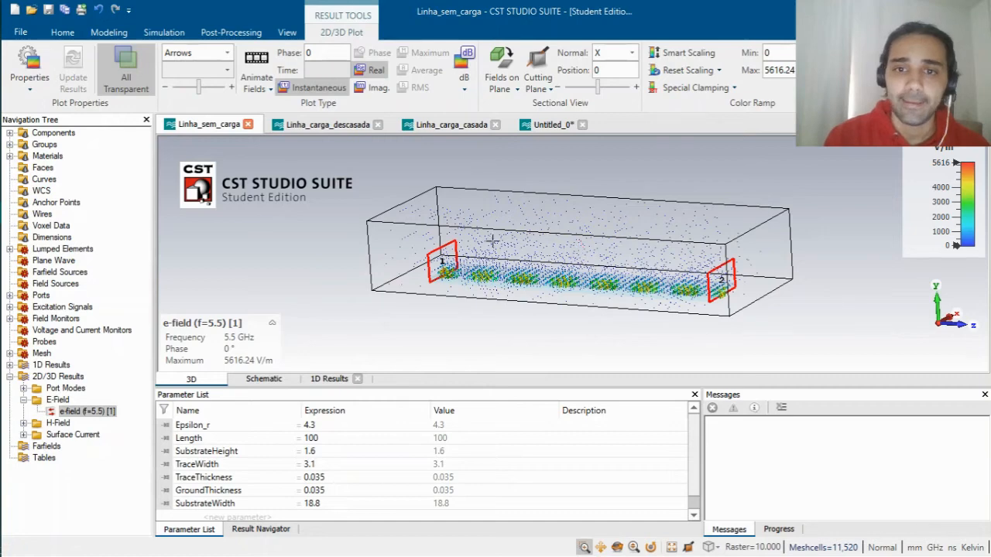
pyautogui.keyDown('ctrl'); pyautogui.moveTo(492, 239); pyautogui.dragTo(512, 246); pyautogui.keyUp('ctrl')
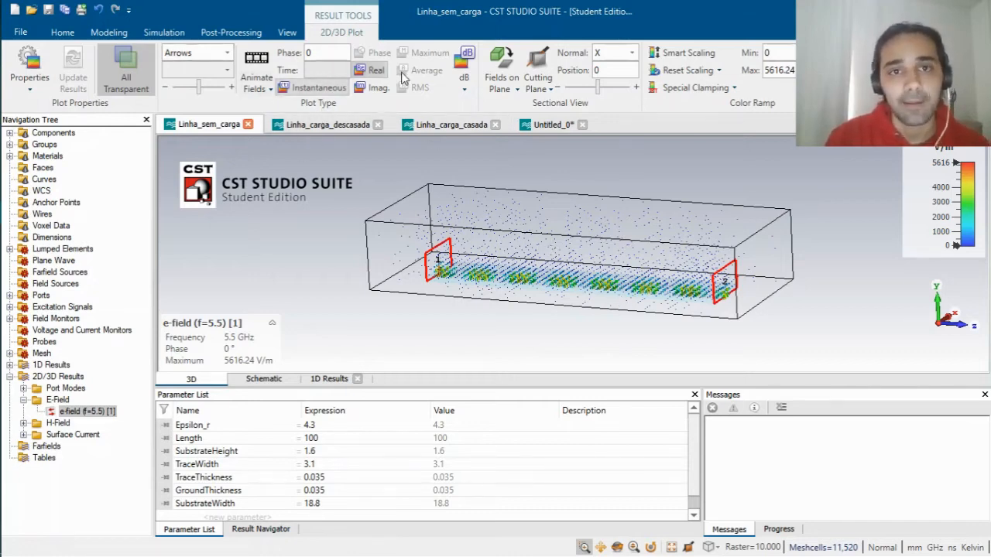
# Plot the 5.5 GHz e-field in dB as a contour plot and view the distribution along the line from above.
pyautogui.click(465, 65)
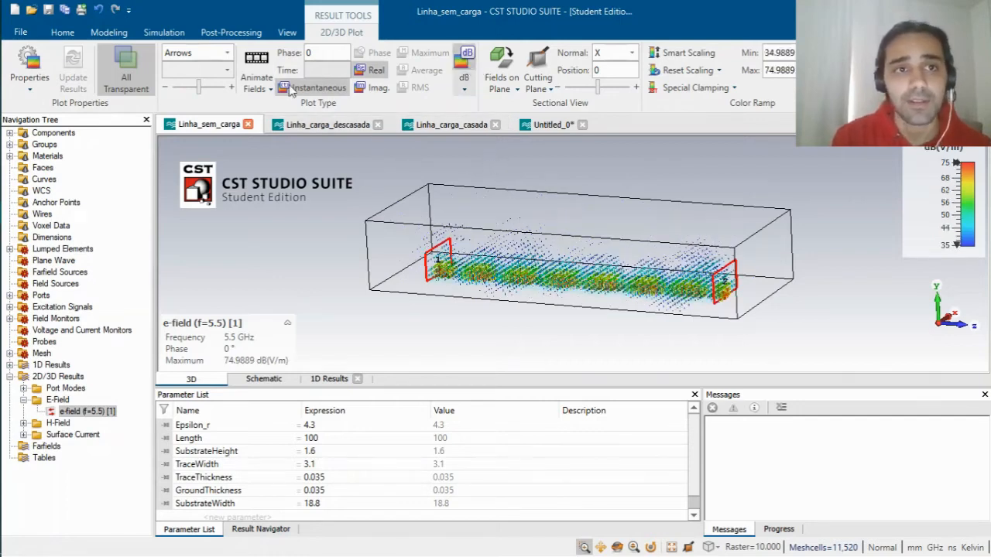
pyautogui.click(228, 52)
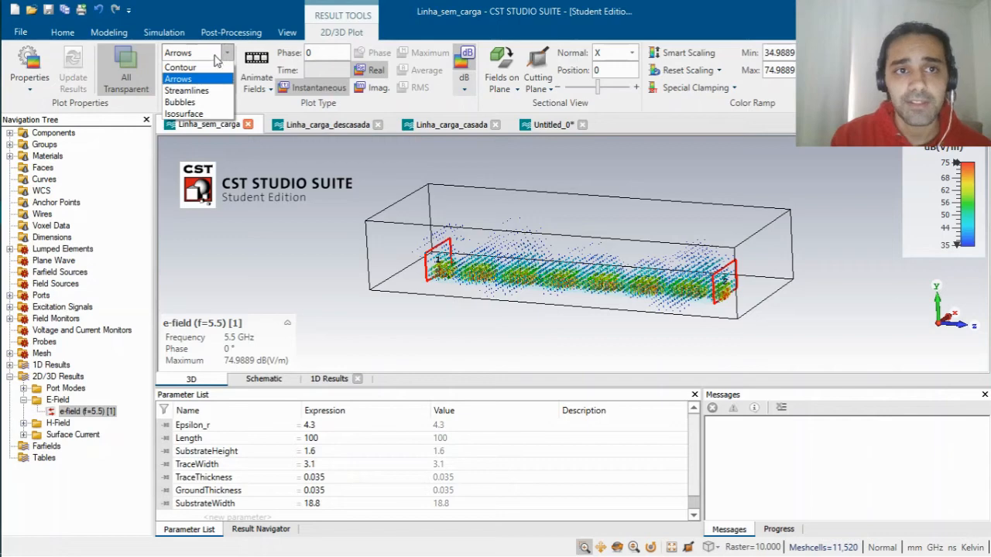
pyautogui.click(195, 72)
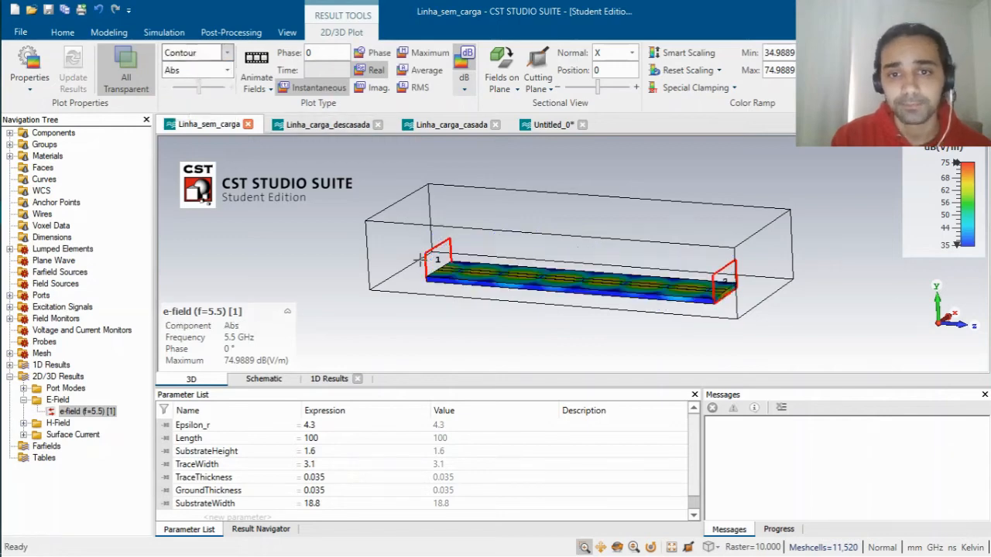
pyautogui.keyDown('ctrl'); pyautogui.moveTo(534, 262); pyautogui.dragTo(610, 361); pyautogui.keyUp('ctrl')
pyautogui.keyDown('shift'); pyautogui.moveTo(751, 299); pyautogui.dragTo(750, 281); pyautogui.keyUp('shift')
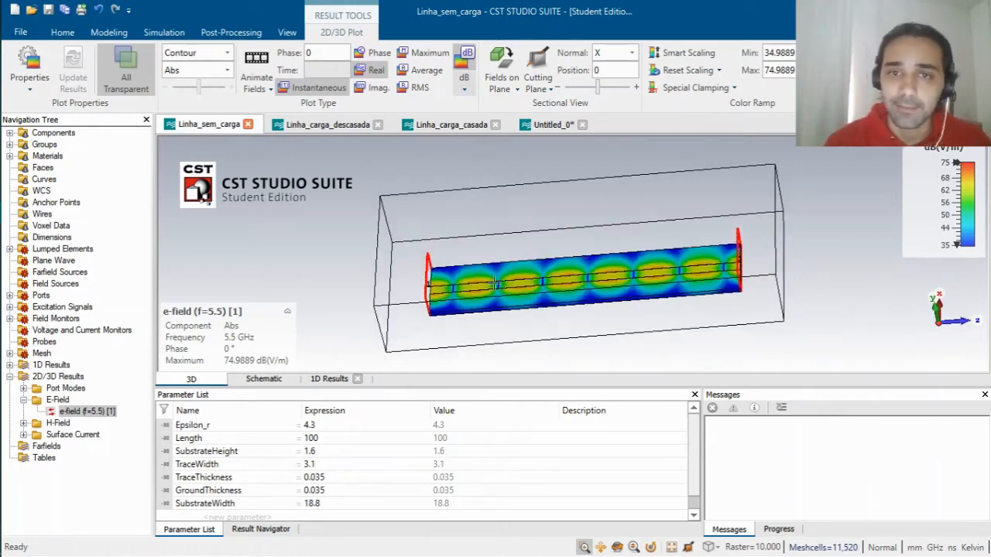
# Animate the e-field contour over phase, stop the animation, and examine the average field before leaving the result plot.
pyautogui.click(257, 62)
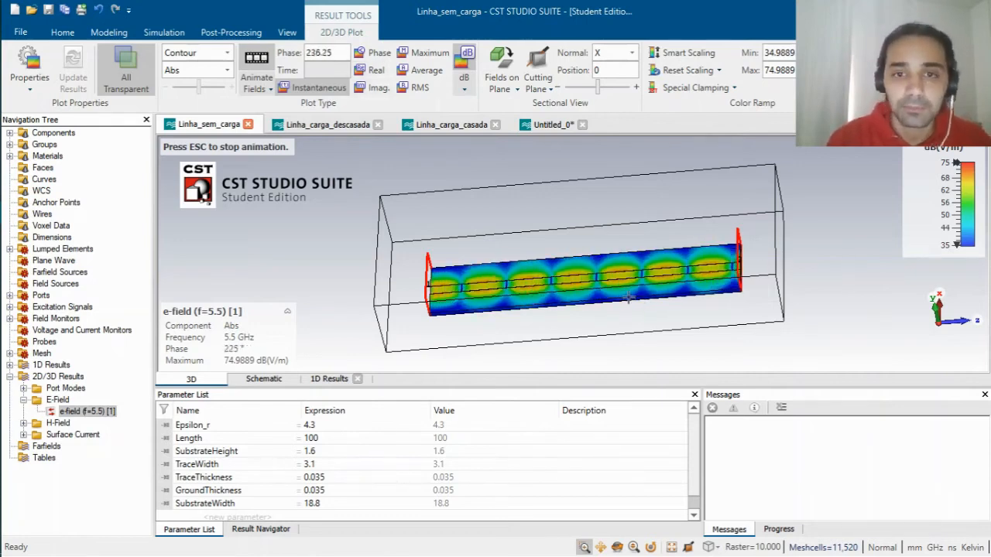
pyautogui.click(258, 58)
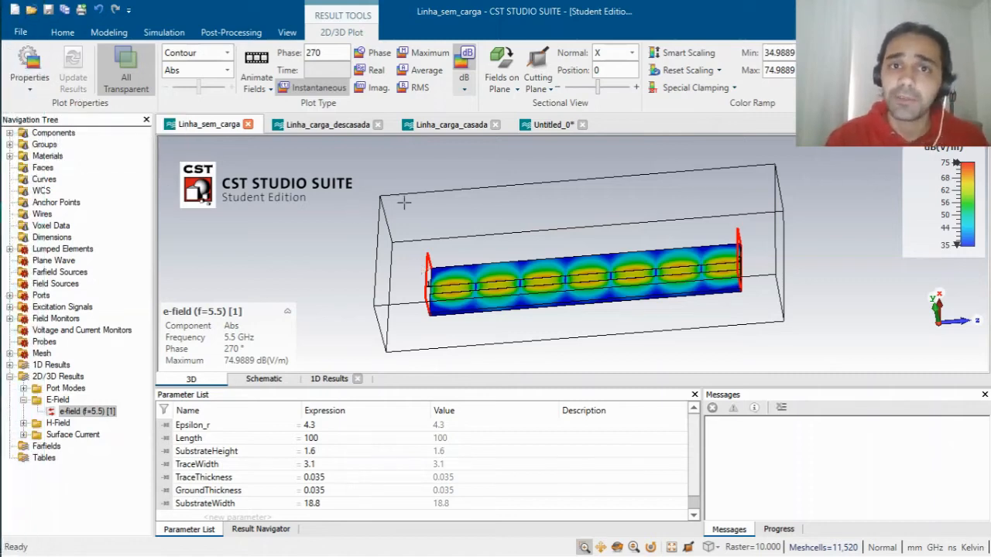
pyautogui.click(430, 74)
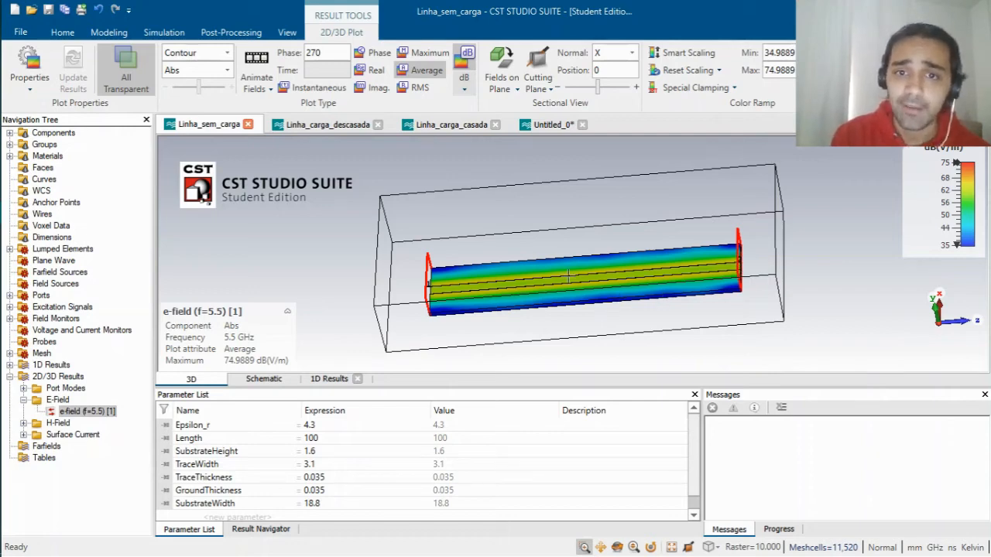
pyautogui.click(51, 133)
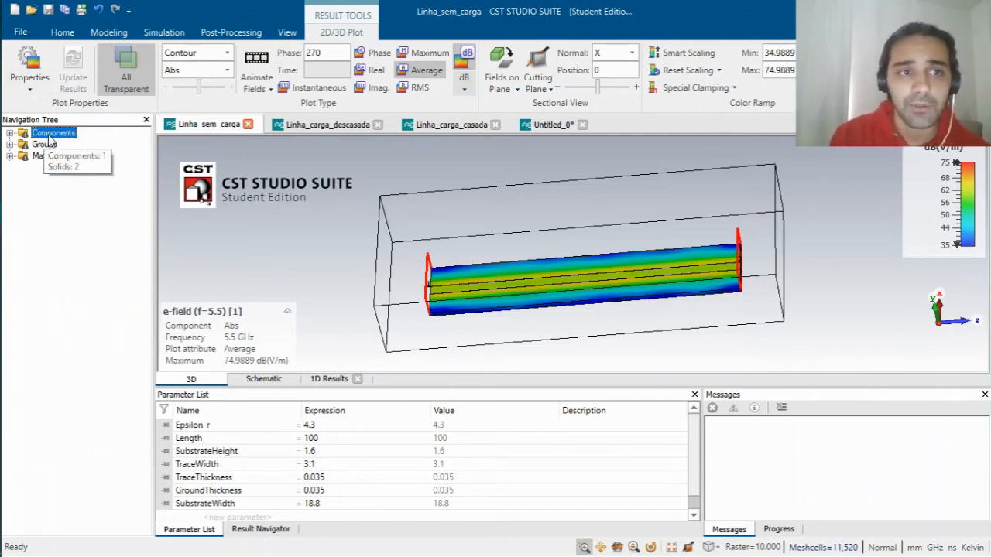
# Switch to the Untitled_0 project, delete port2 from the microstrip line, and show all components again.
pyautogui.click(550, 124)
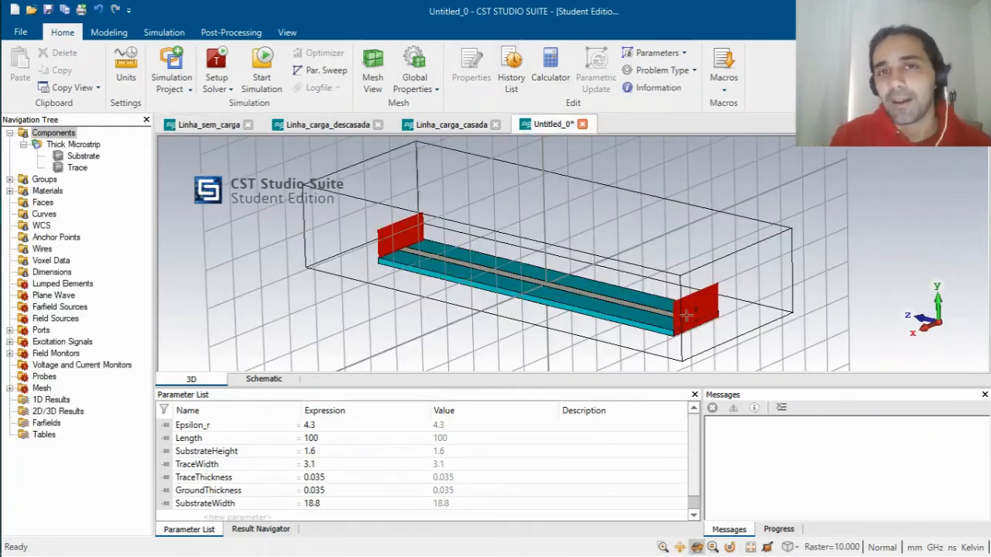
pyautogui.moveTo(701, 332); pyautogui.dragTo(666, 308)
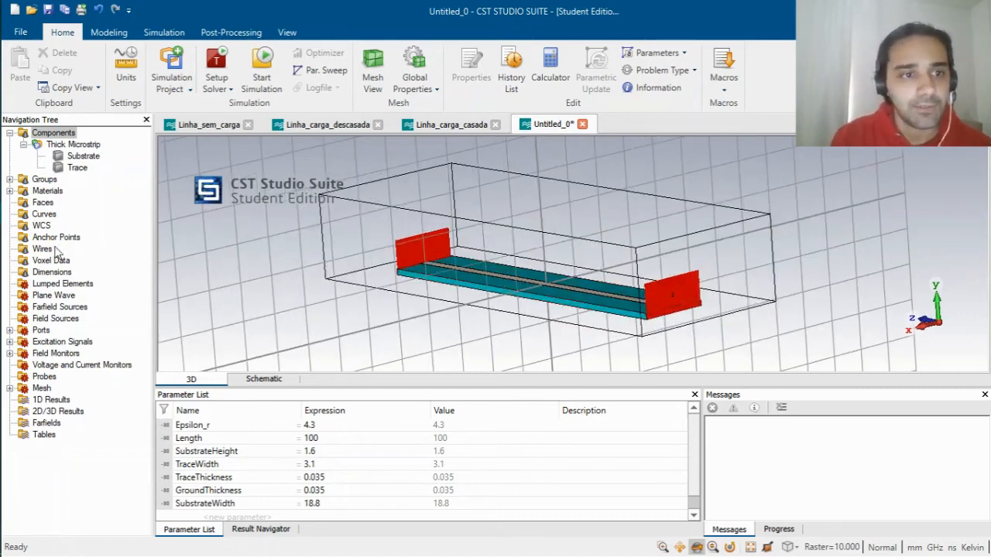
pyautogui.click(10, 330)
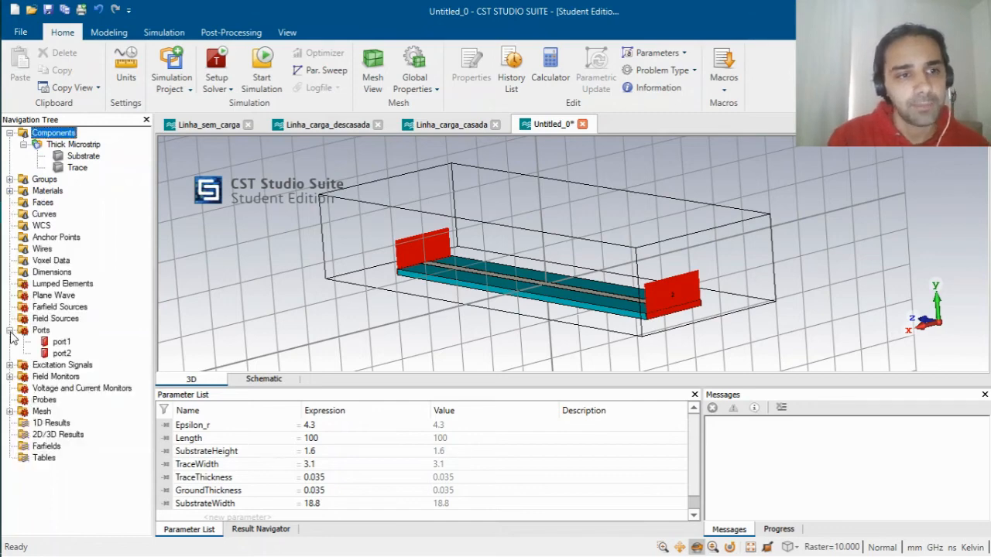
pyautogui.click(62, 353)
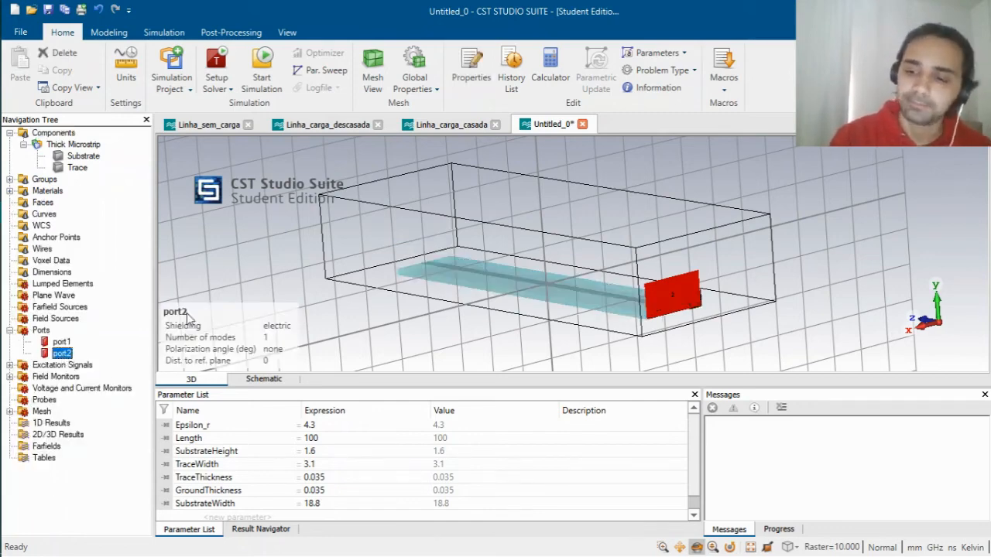
pyautogui.press('Delete')
pyautogui.press('Return')
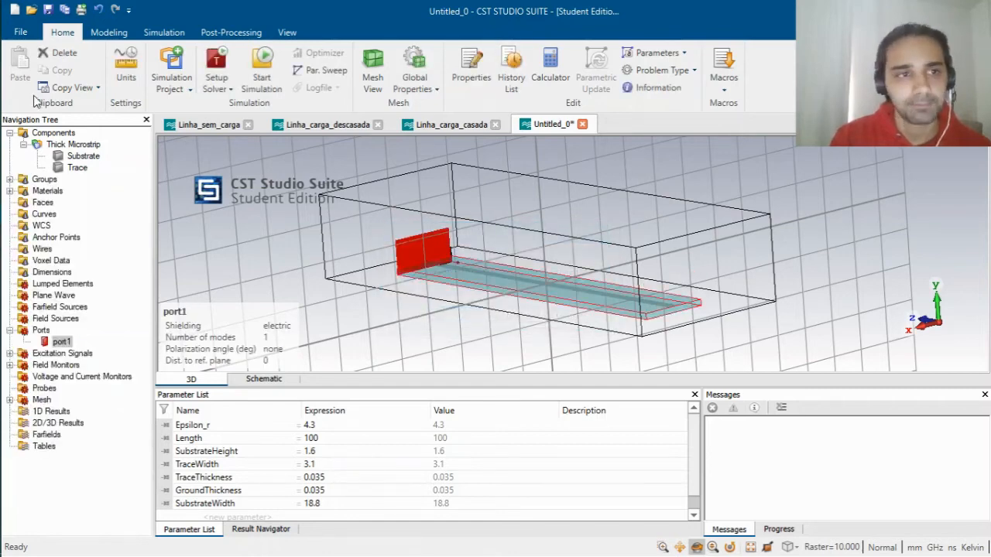
pyautogui.click(61, 133)
pyautogui.moveTo(341, 276)
pyautogui.mouseDown()
pyautogui.moveTo(405, 295)
pyautogui.moveTo(409, 306)
pyautogui.mouseUp()
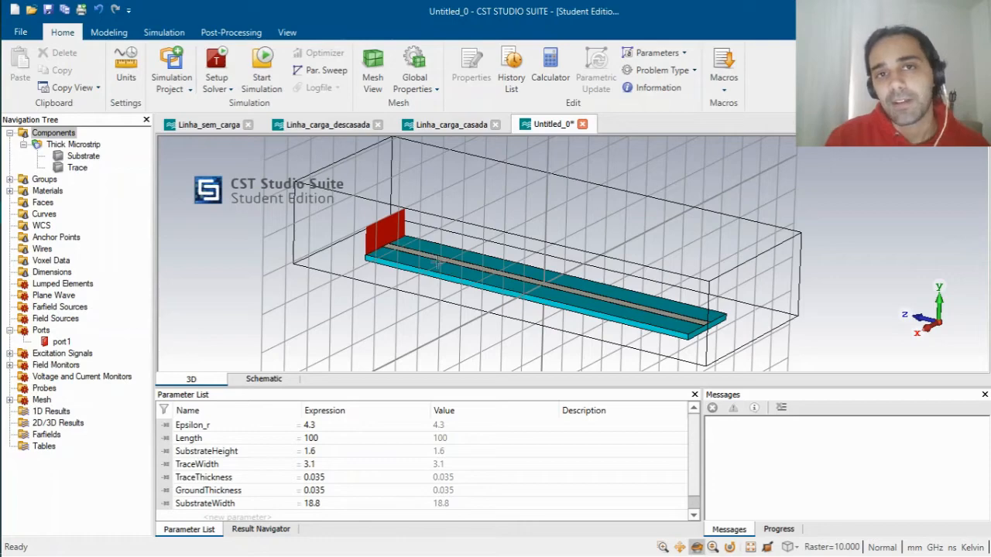
# Pick the lower edge of the trace's end face at the line end without a port.
pyautogui.moveTo(685, 314)
pyautogui.mouseDown()
pyautogui.moveTo(531, 277)
pyautogui.moveTo(670, 306)
pyautogui.mouseUp()
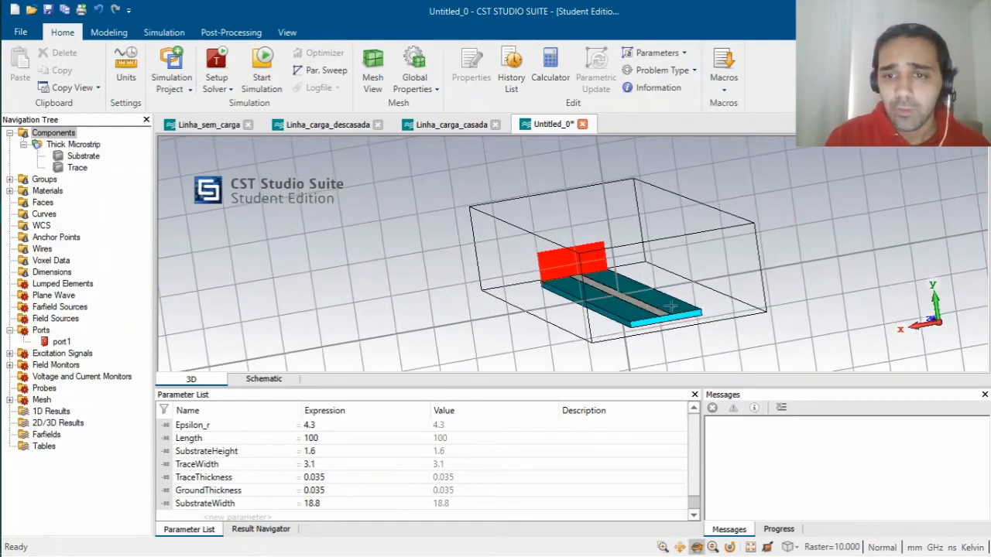
pyautogui.scroll(10, 671, 307)
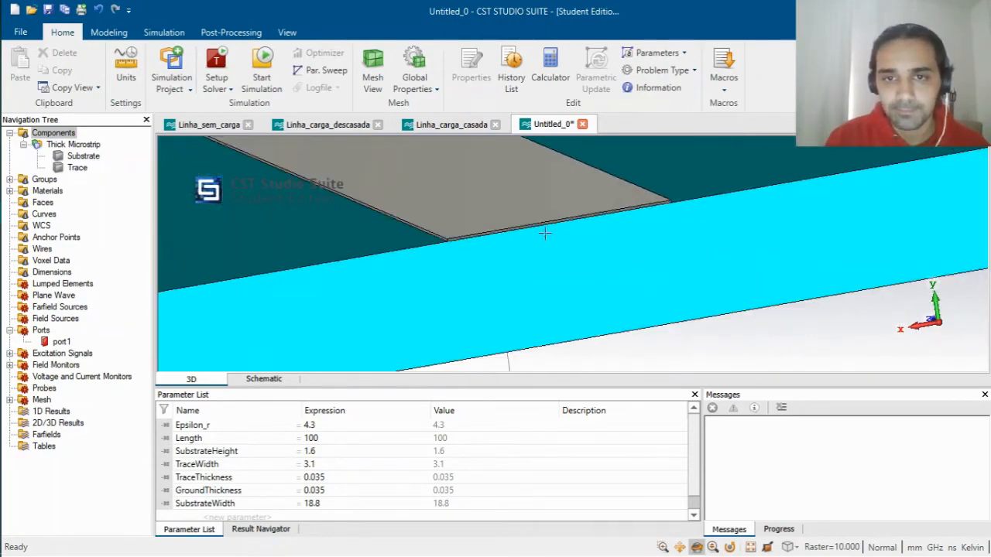
pyautogui.scroll(5, 545, 281)
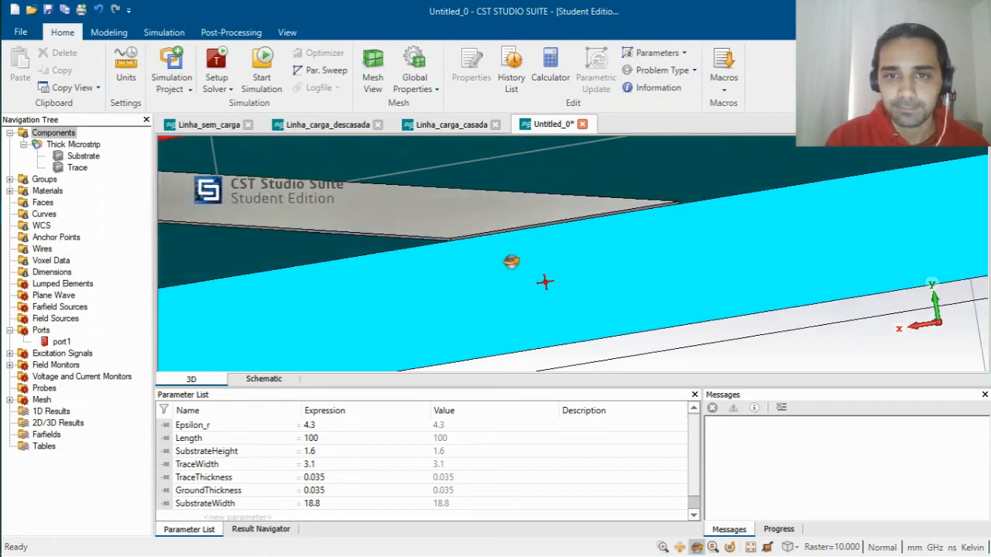
pyautogui.scroll(2, 511, 255)
pyautogui.moveTo(514, 253); pyautogui.dragTo(513, 223, button='middle')
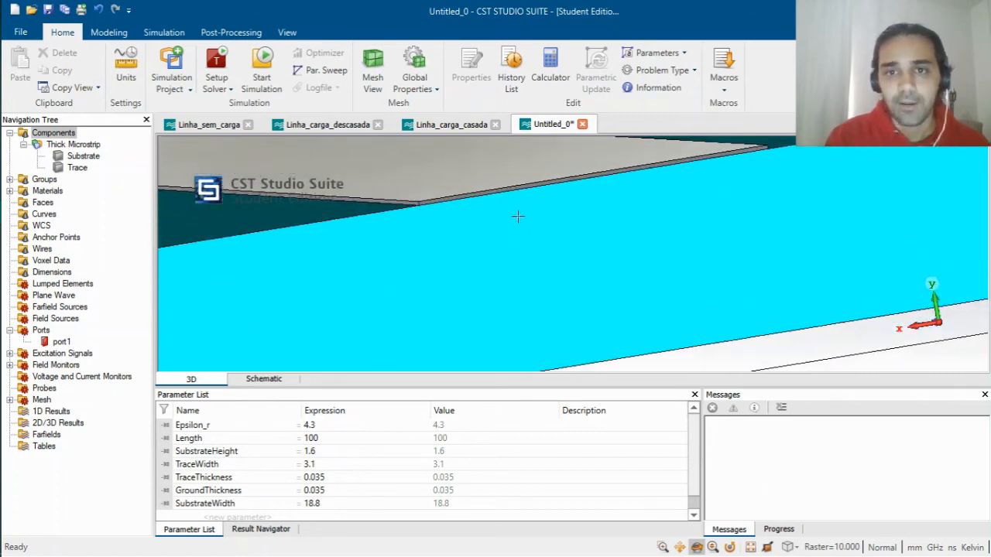
pyautogui.click(102, 34)
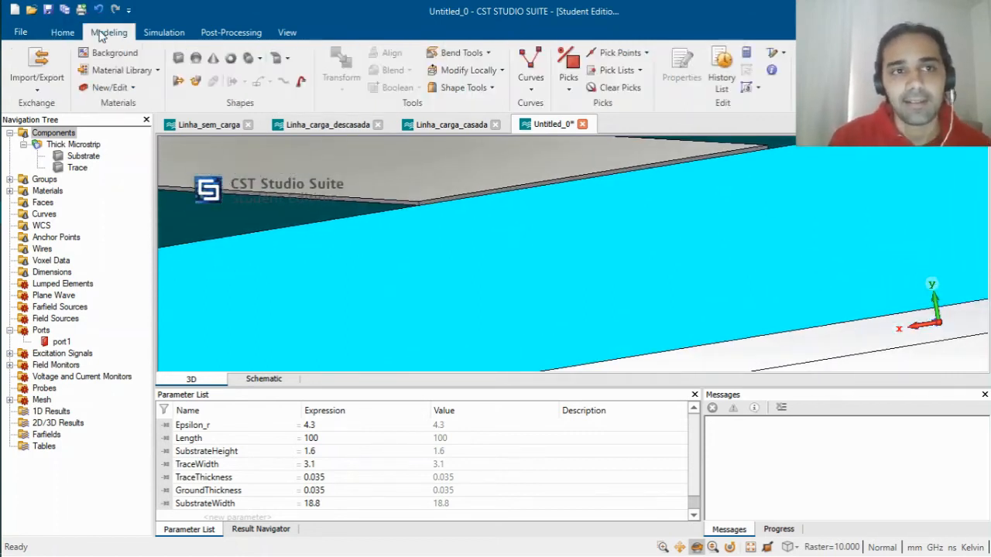
pyautogui.click(162, 36)
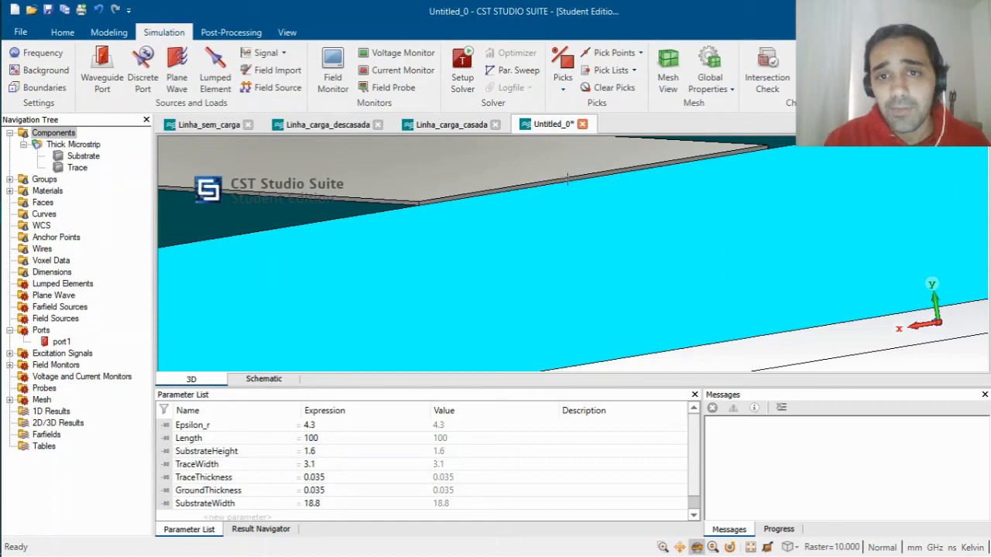
pyautogui.click(571, 80)
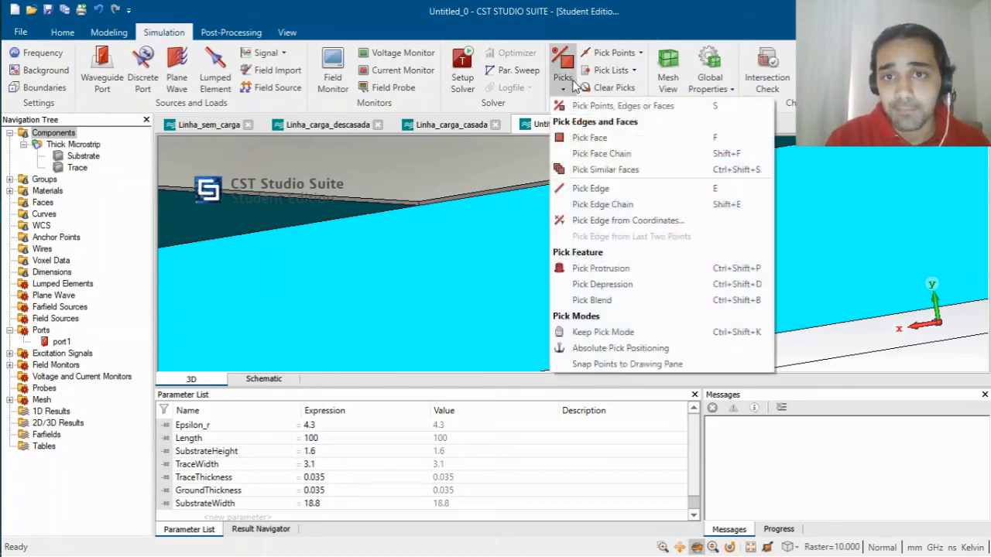
pyautogui.click(590, 189)
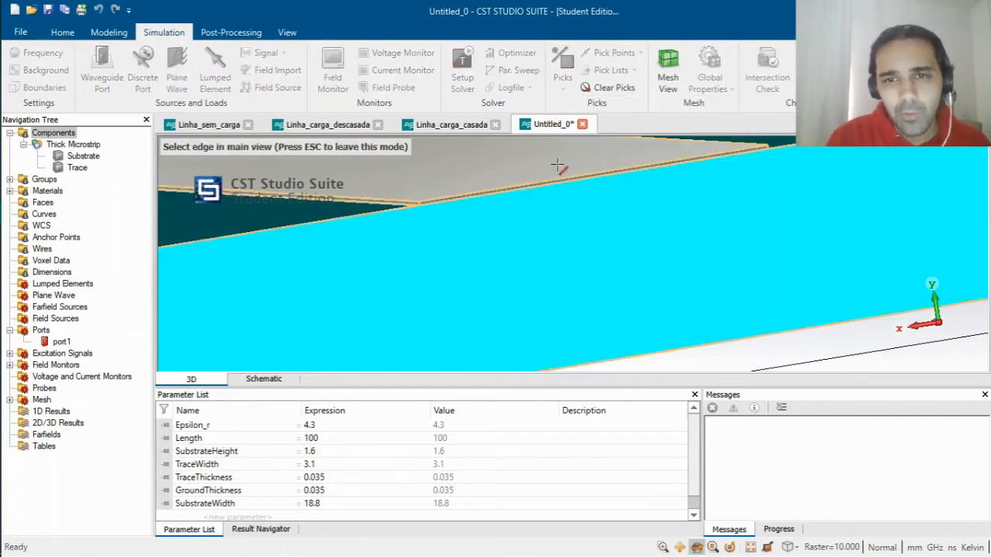
pyautogui.scroll(2, 565, 165)
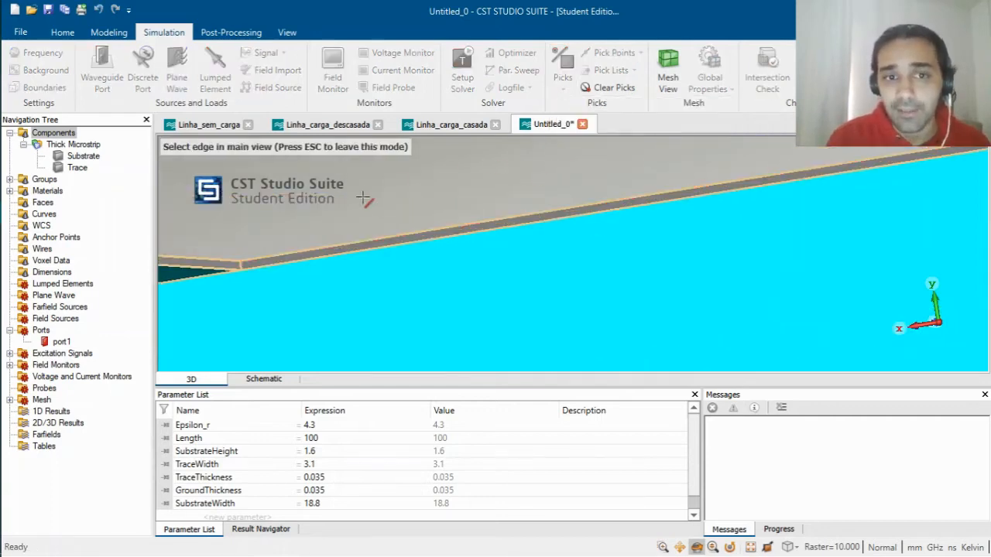
pyautogui.moveTo(395, 236); pyautogui.dragTo(481, 234, button='middle')
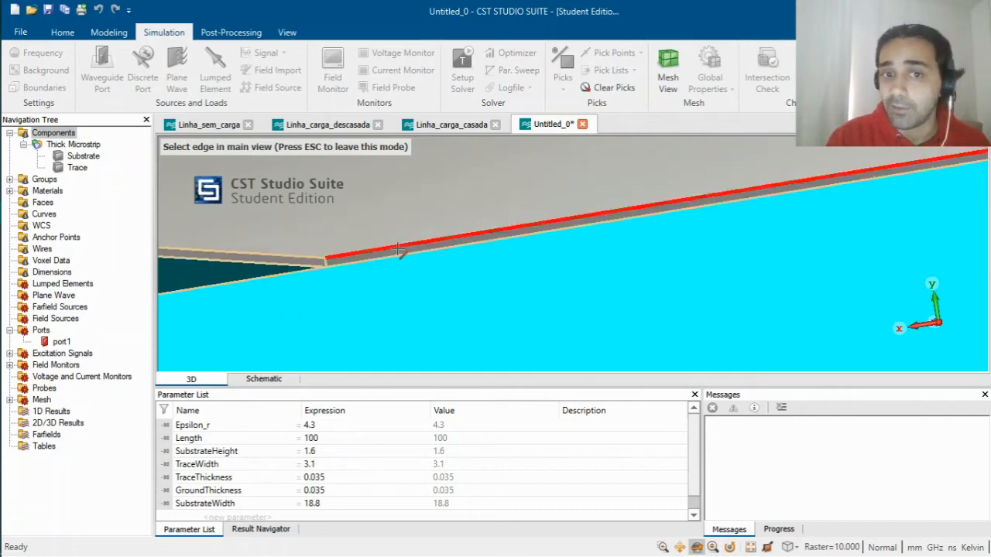
pyautogui.scroll(1, 396, 250)
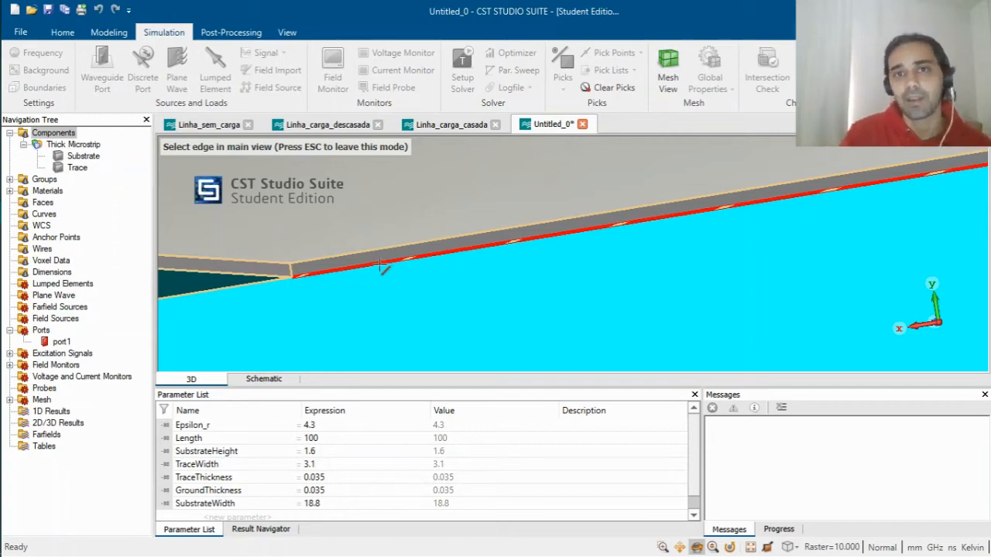
pyautogui.click(382, 265)
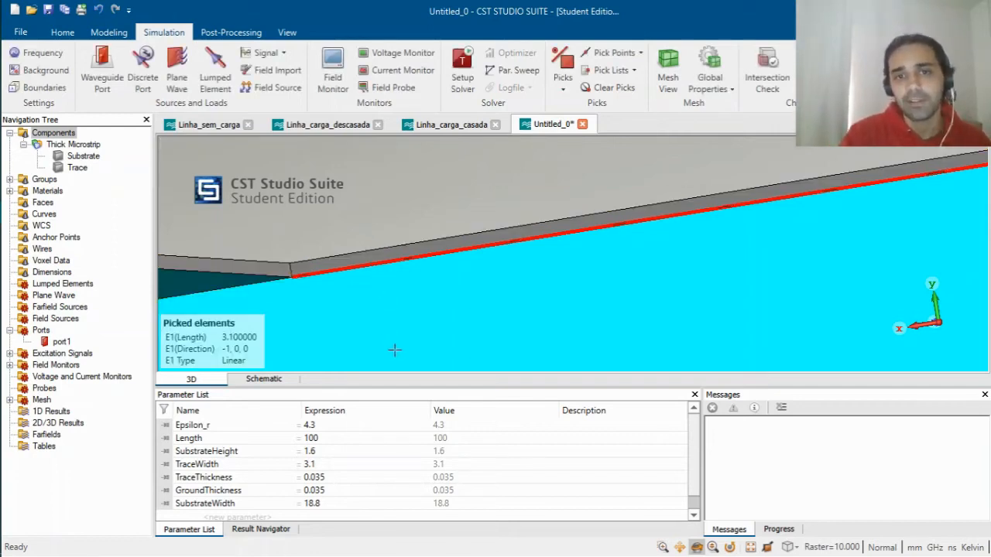
# Pick the substrate's bottom edge below the trace at the same line end and leave edge picking.
pyautogui.moveTo(499, 318); pyautogui.dragTo(592, 295)
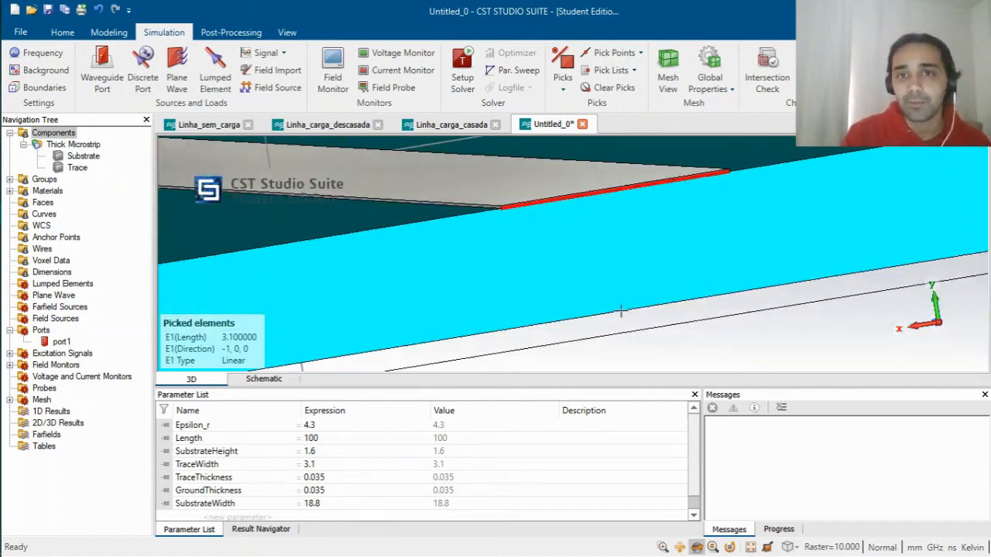
pyautogui.click(562, 84)
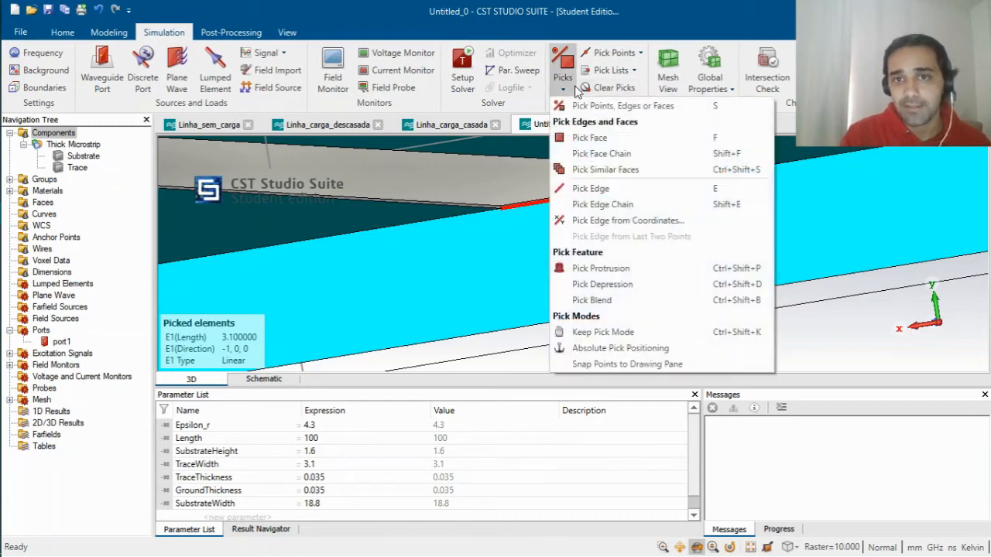
pyautogui.click(612, 189)
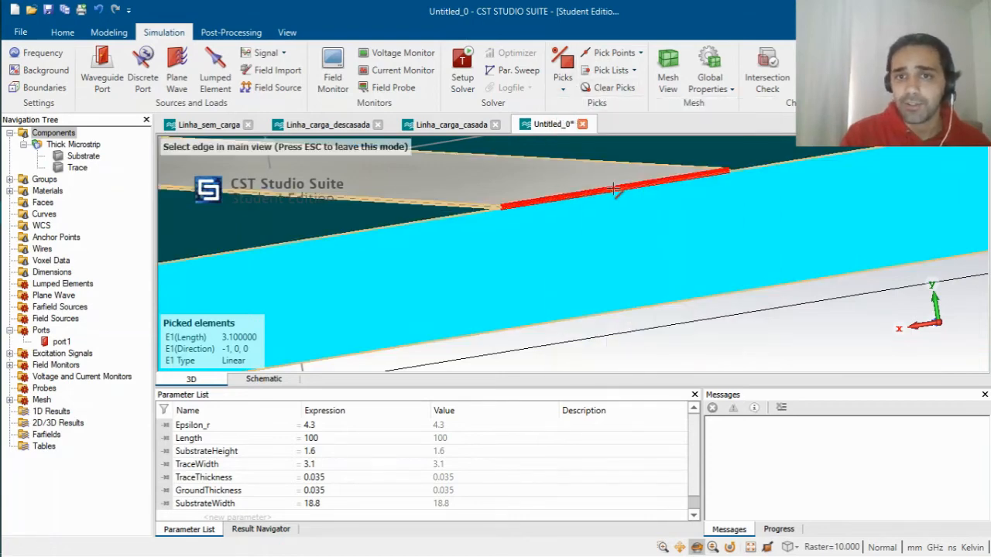
pyautogui.click(642, 310)
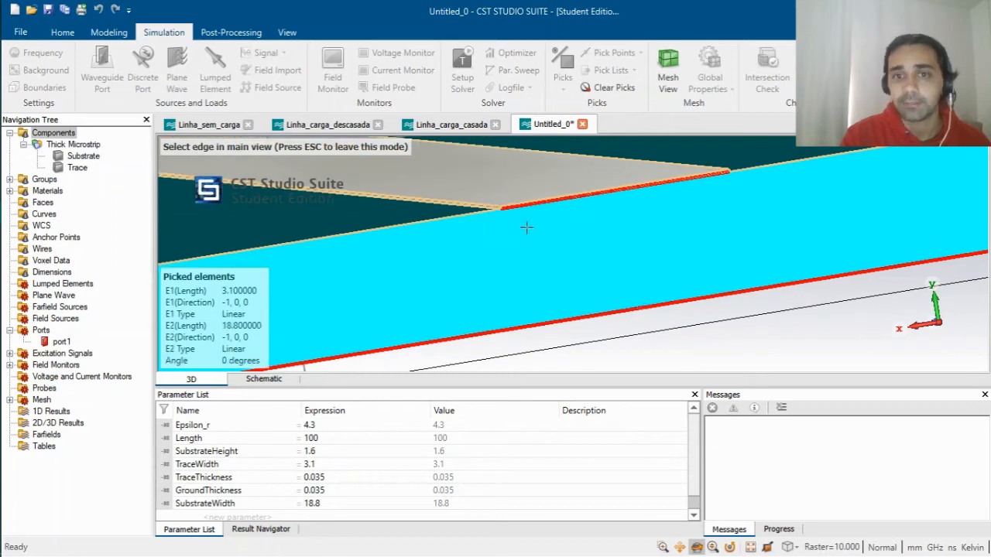
pyautogui.press('Escape')
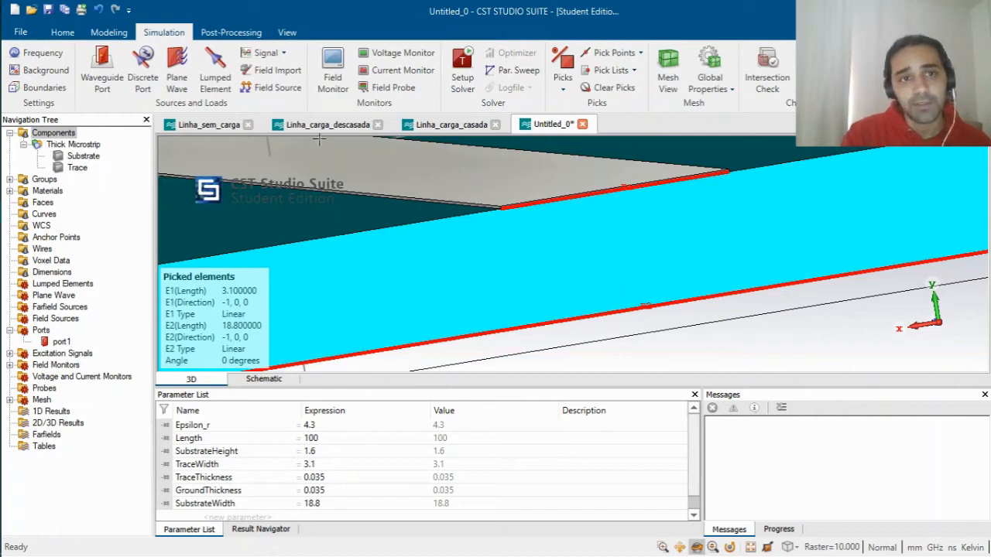
# Create a series RLC lumped face element with R = 300 Ohm between the two picked edges at the line's open end.
pyautogui.click(216, 70)
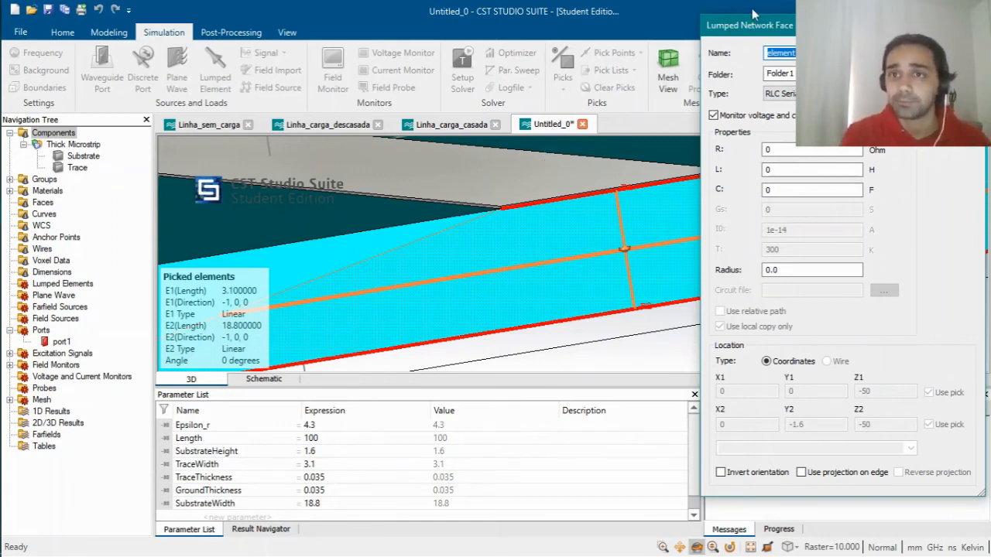
pyautogui.moveTo(764, 28); pyautogui.dragTo(731, 47)
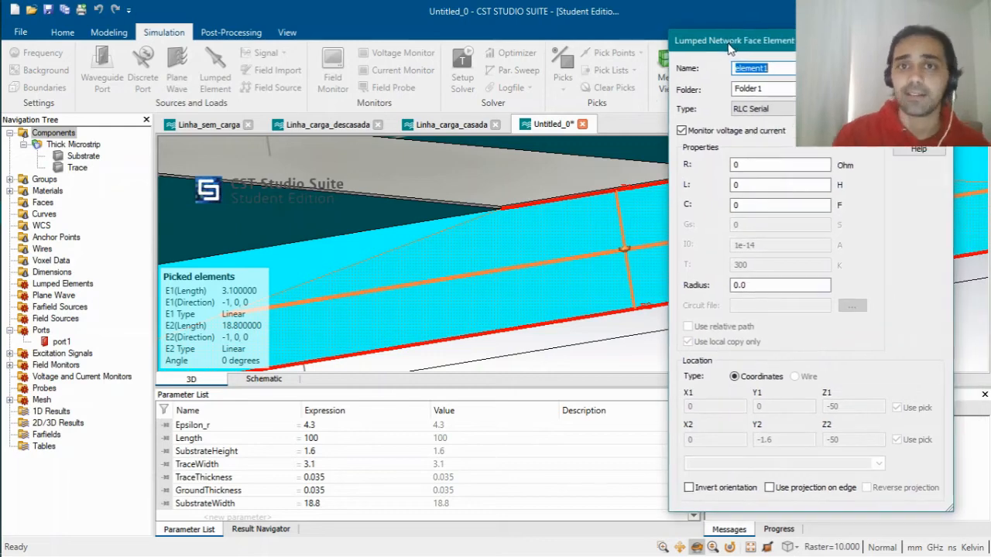
pyautogui.doubleClick(739, 164)
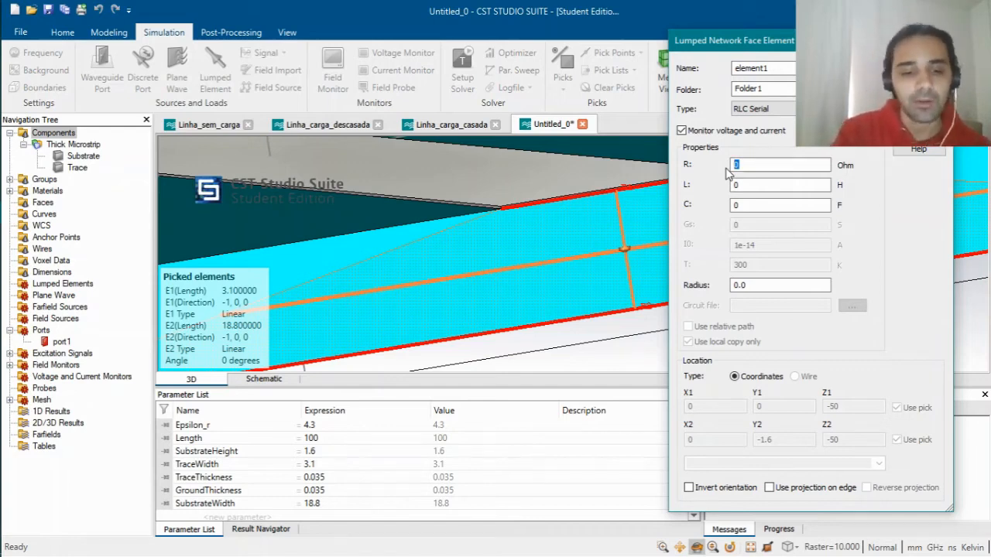
pyautogui.write('300')
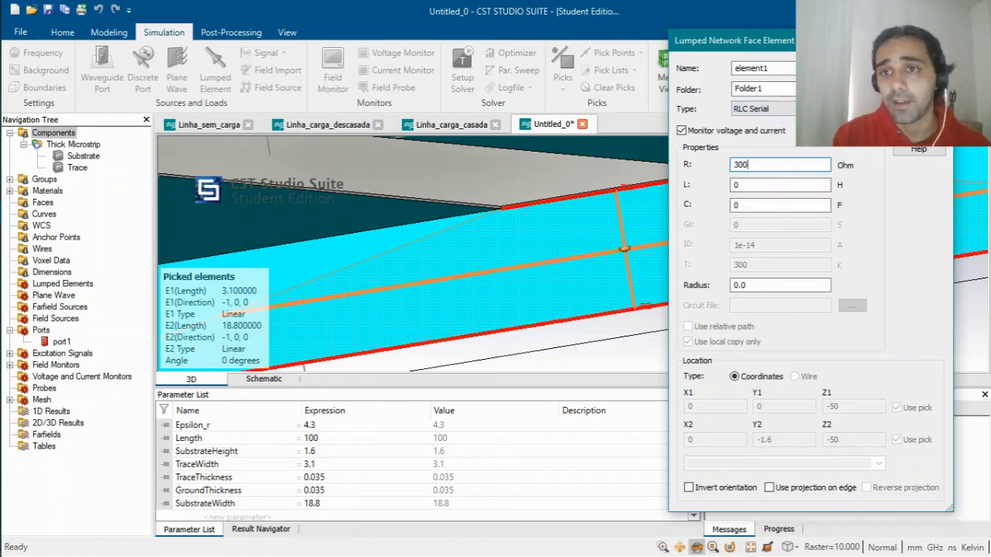
pyautogui.press('Return')
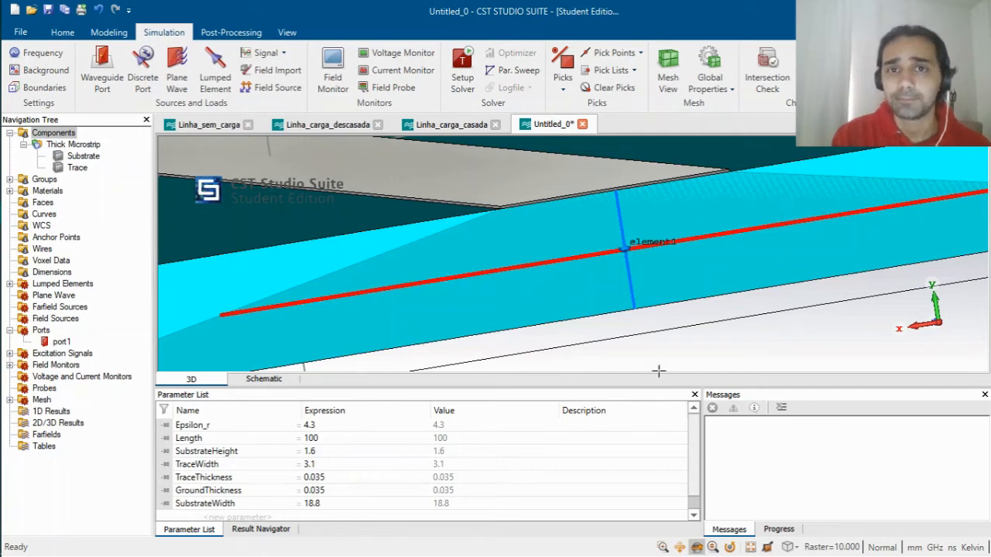
pyautogui.scroll(-5, 621, 245)
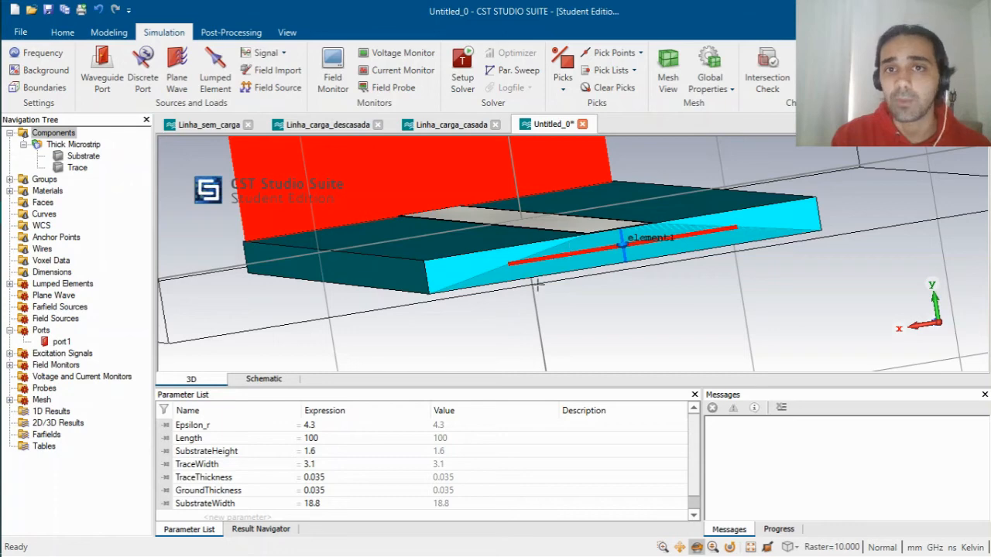
pyautogui.scroll(5, 537, 285)
pyautogui.scroll(-5, 611, 285)
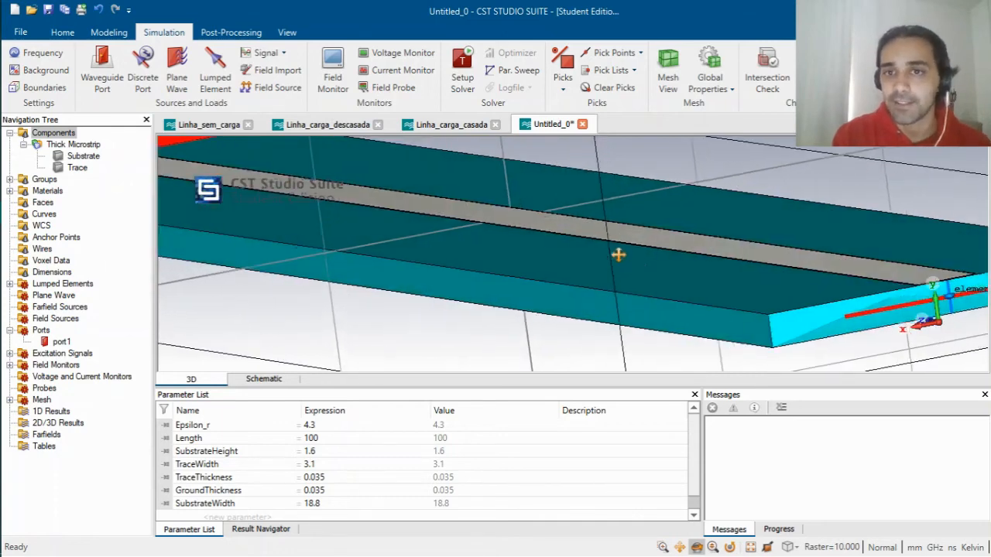
pyautogui.moveTo(511, 267)
pyautogui.mouseDown()
pyautogui.moveTo(587, 283)
pyautogui.moveTo(518, 271)
pyautogui.mouseUp()
pyautogui.scroll(-3, 545, 279)
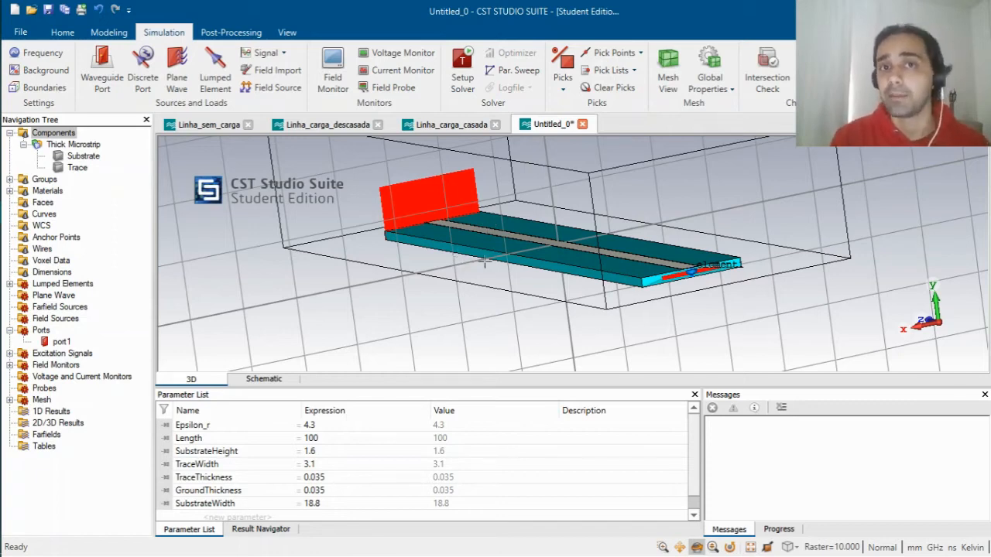
pyautogui.moveTo(58, 171)
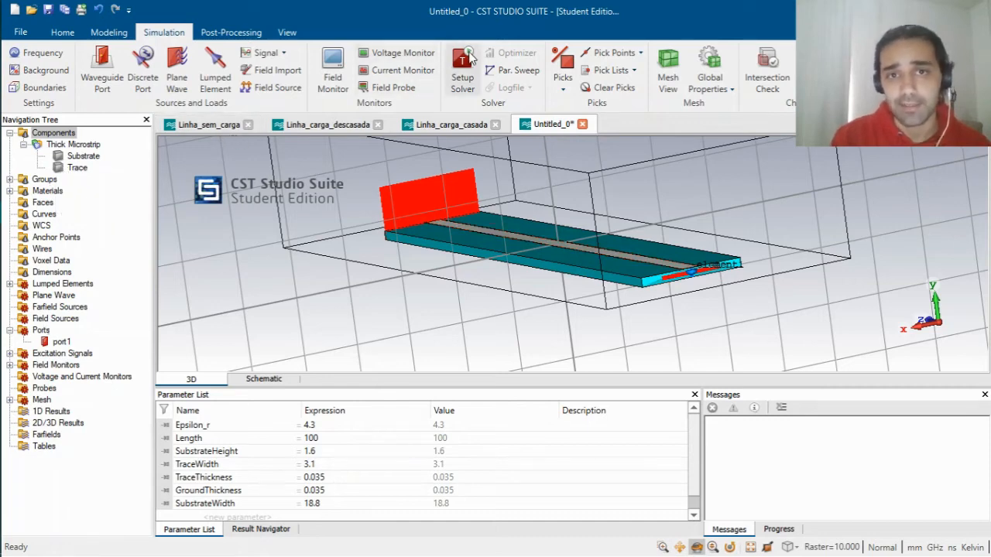
pyautogui.click(470, 59)
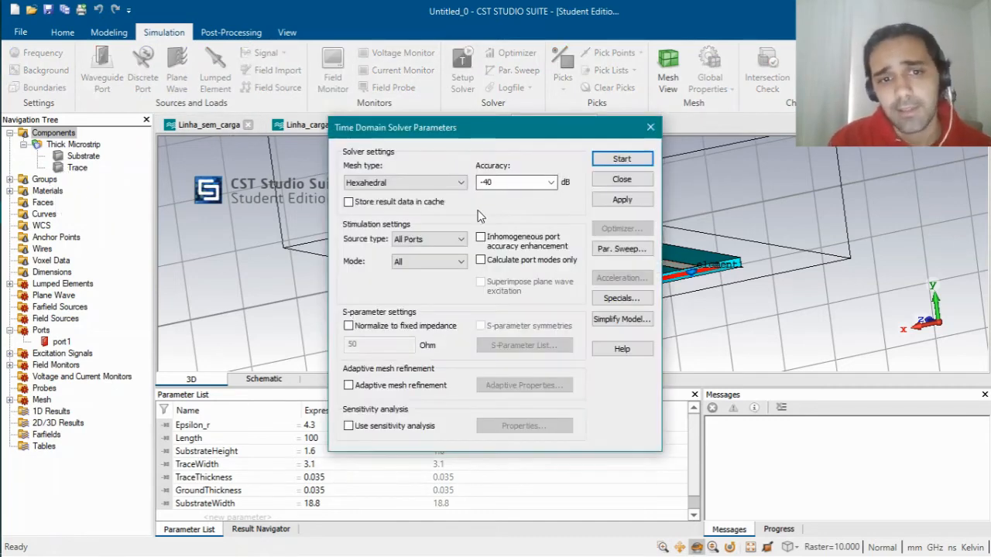
pyautogui.click(349, 326)
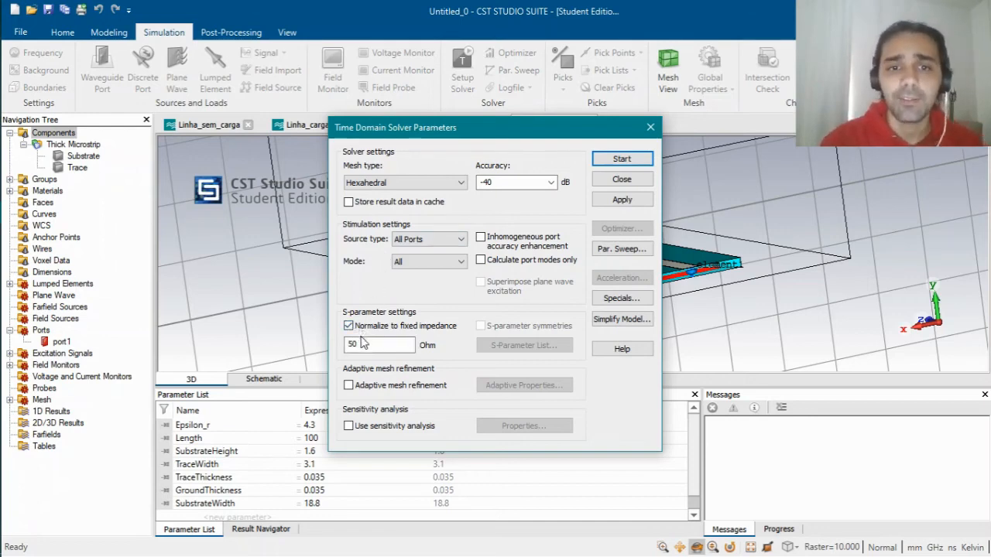
pyautogui.click(651, 128)
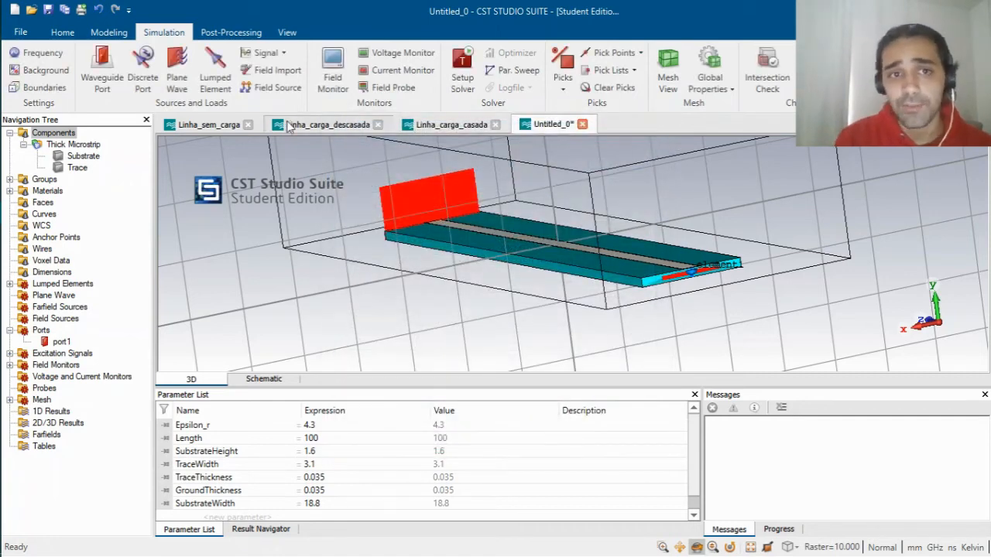
# Switch to the Linha_carga_descasada project and examine the settings of lumped element1 at the line end without changing them.
pyautogui.click(310, 125)
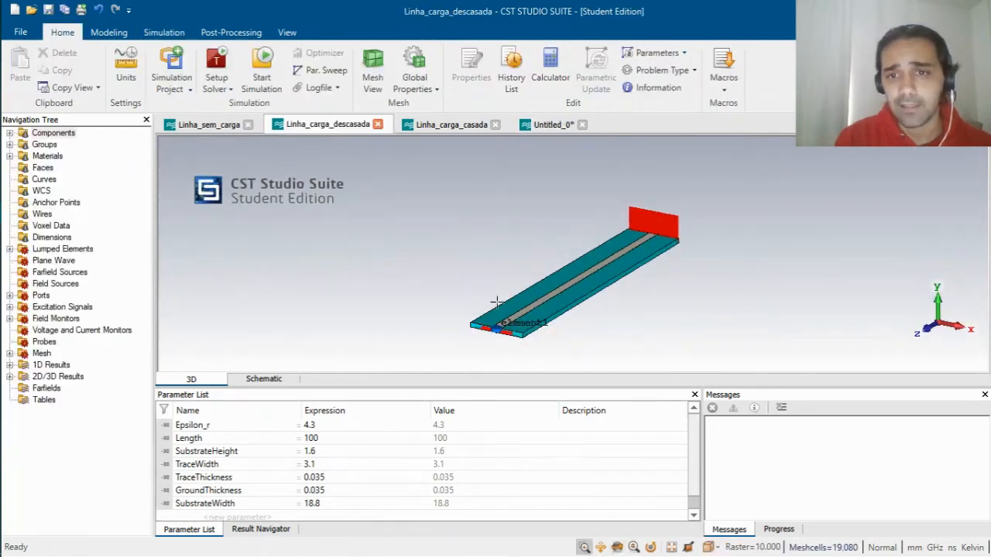
pyautogui.moveTo(496, 302); pyautogui.dragTo(584, 343)
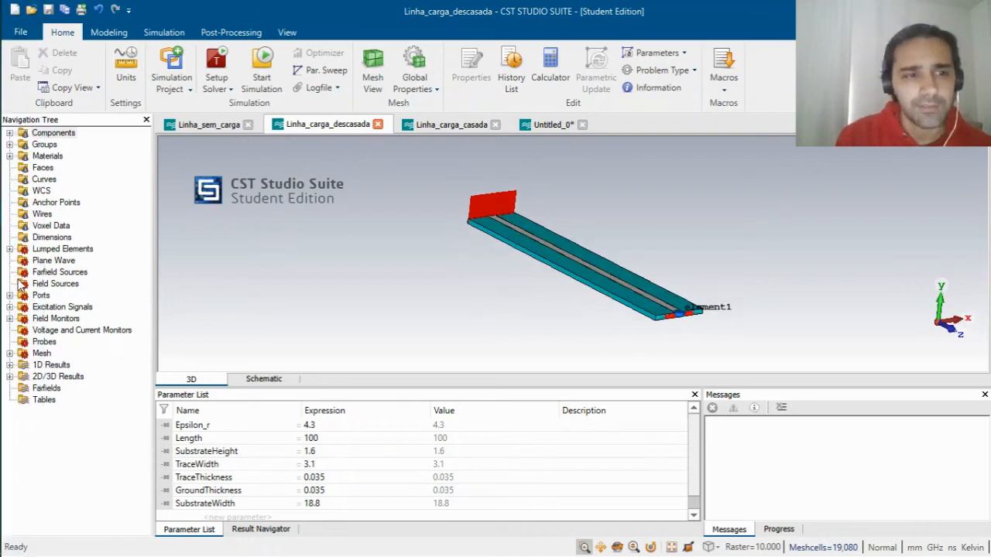
pyautogui.click(11, 250)
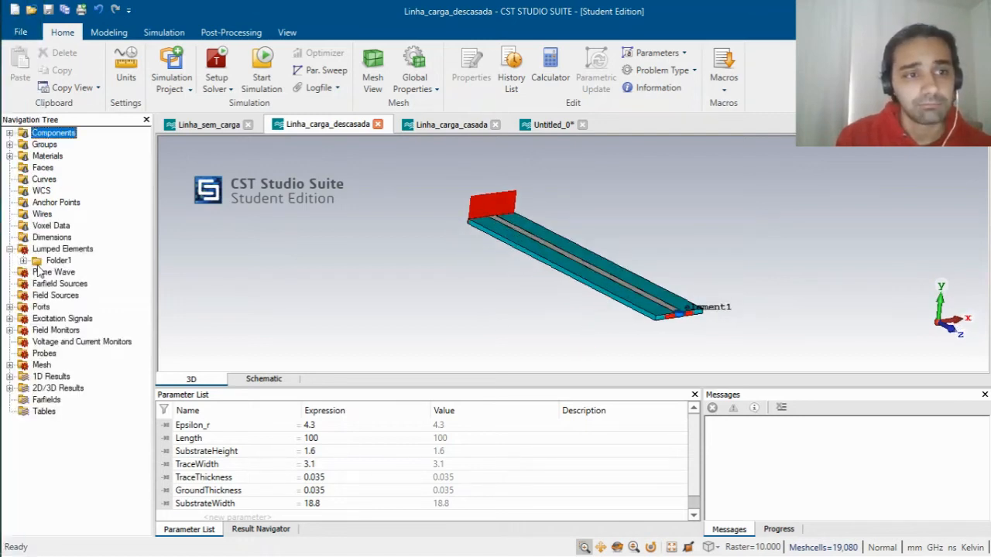
pyautogui.click(24, 261)
pyautogui.doubleClick(69, 273)
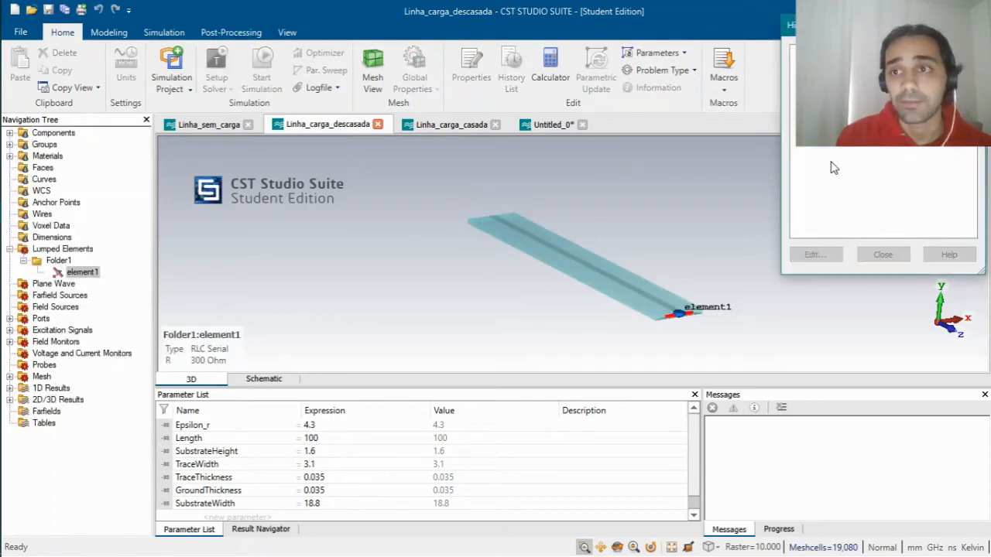
pyautogui.click(814, 255)
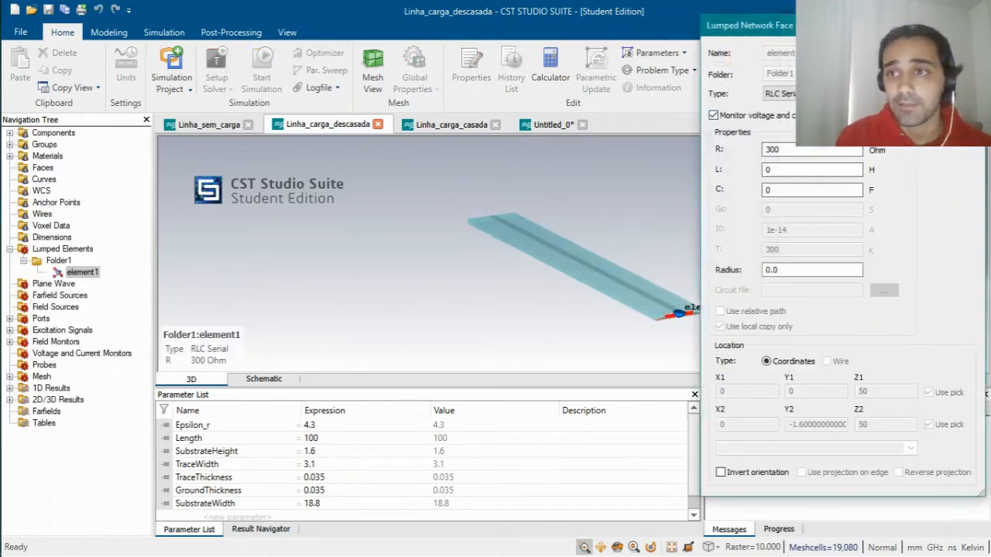
pyautogui.press('Escape')
pyautogui.click(882, 255)
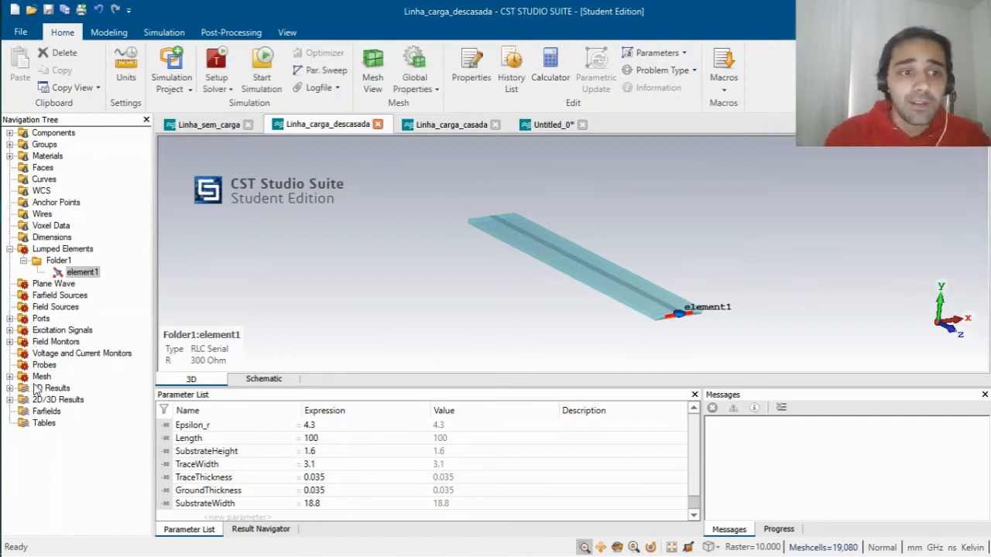
# Plot the S1,1 parameter of the mismatched line in dB and on a Smith chart.
pyautogui.click(10, 388)
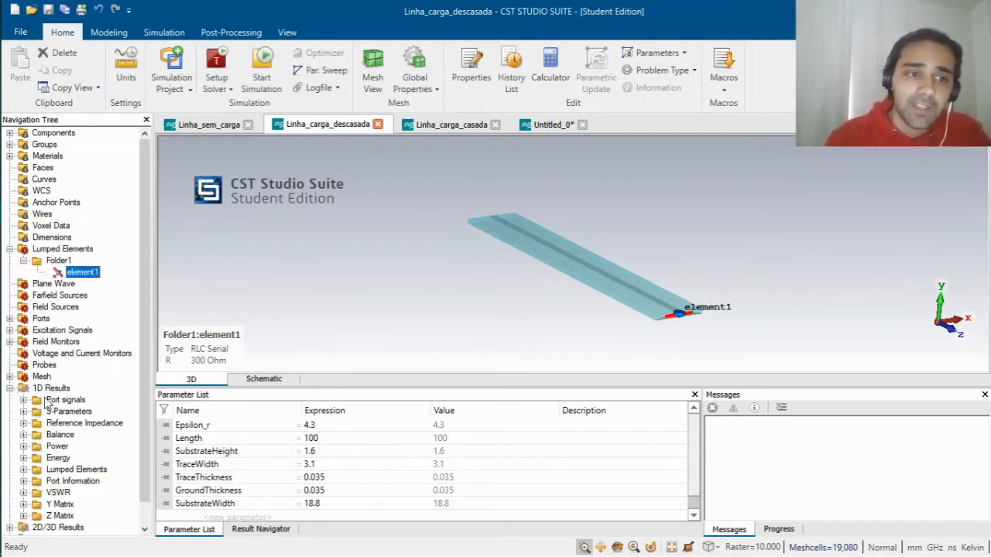
pyautogui.click(24, 411)
pyautogui.click(64, 423)
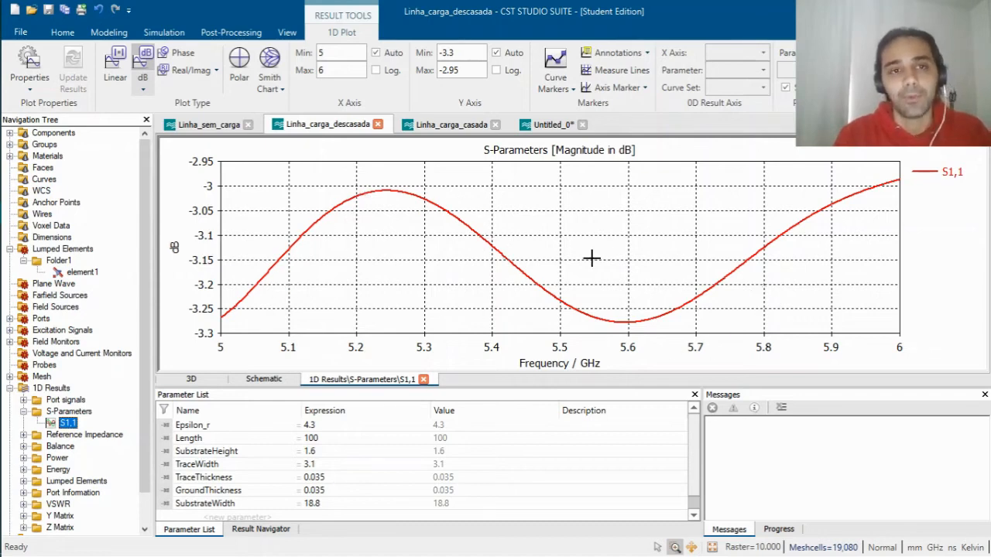
pyautogui.click(270, 62)
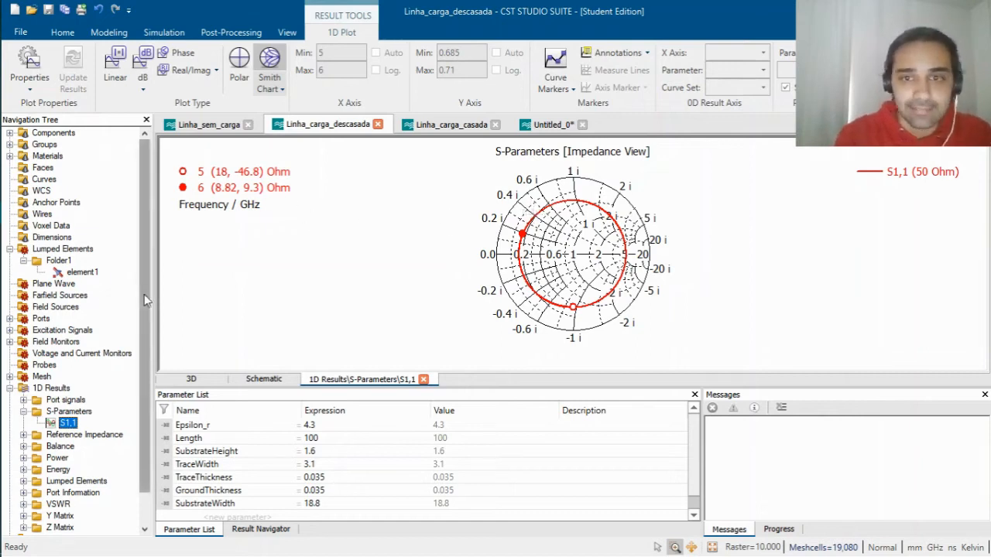
# Plot the VSWR1 curve of the mismatched line.
pyautogui.scroll(-1, 144, 294)
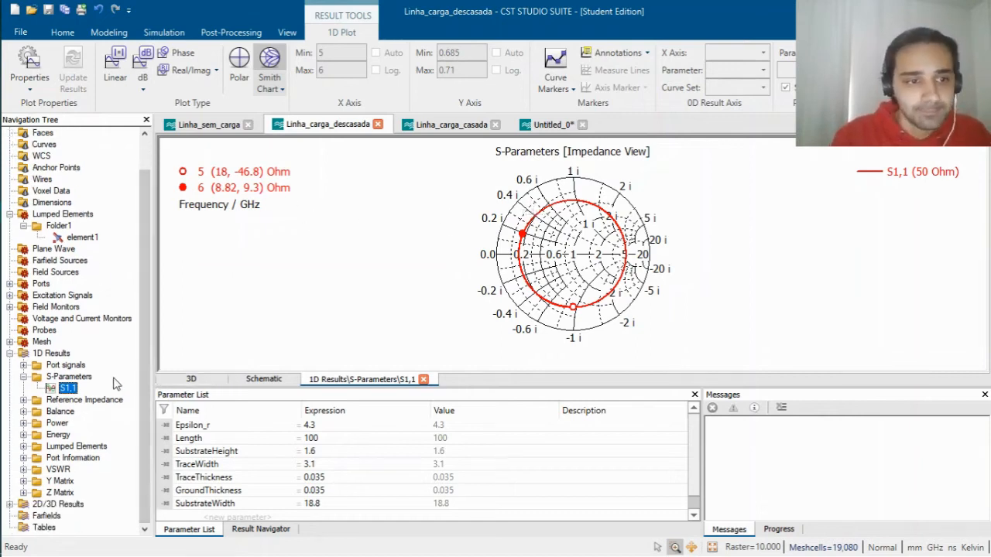
pyautogui.click(26, 469)
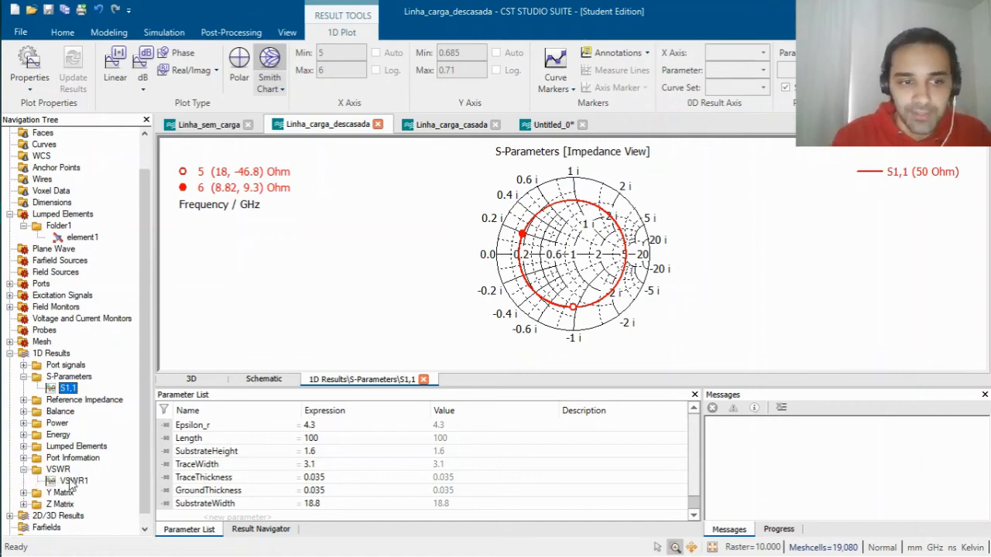
pyautogui.click(73, 481)
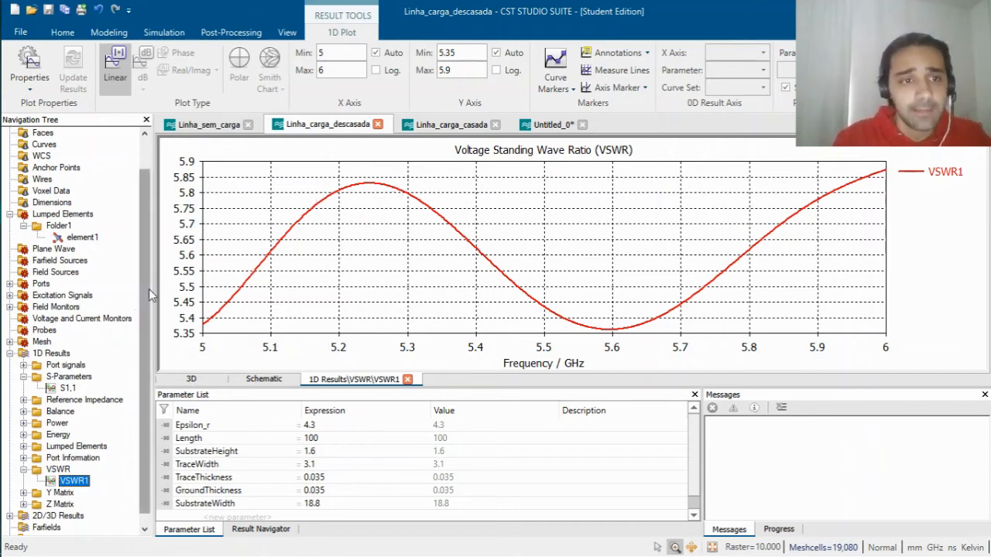
# Display the 3D result e-field (f=5.5) [1] of the mismatched line.
pyautogui.scroll(-1, 147, 298)
pyautogui.click(24, 458)
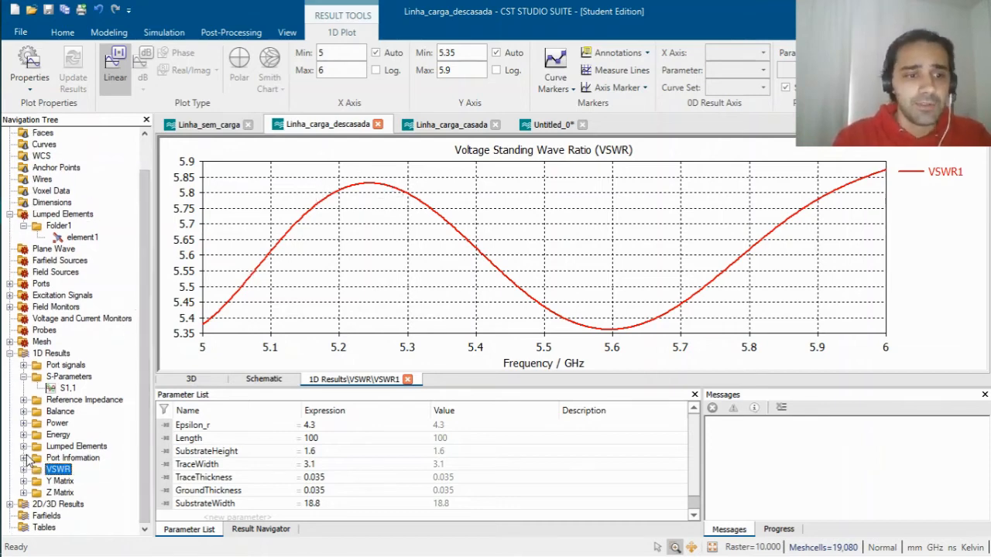
pyautogui.click(11, 504)
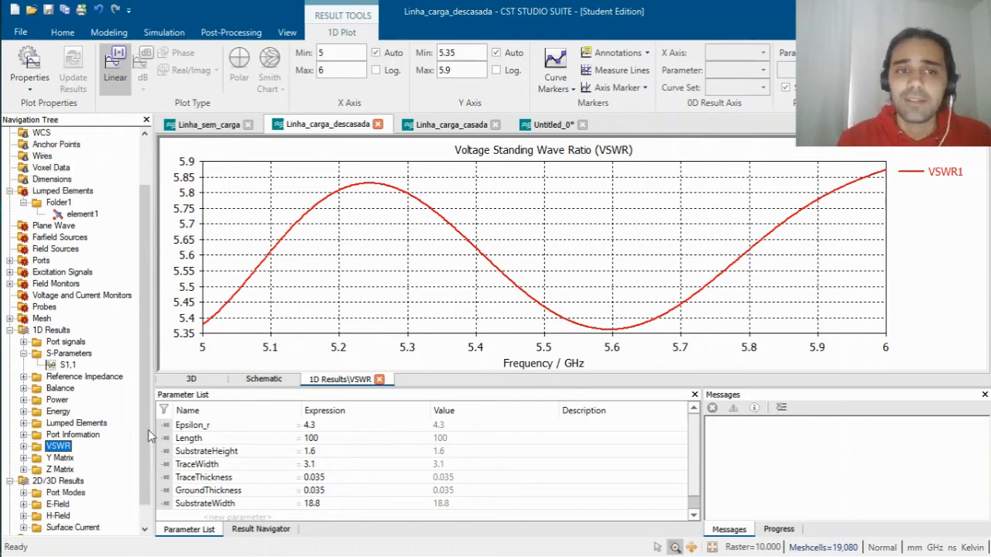
pyautogui.scroll(-2, 151, 436)
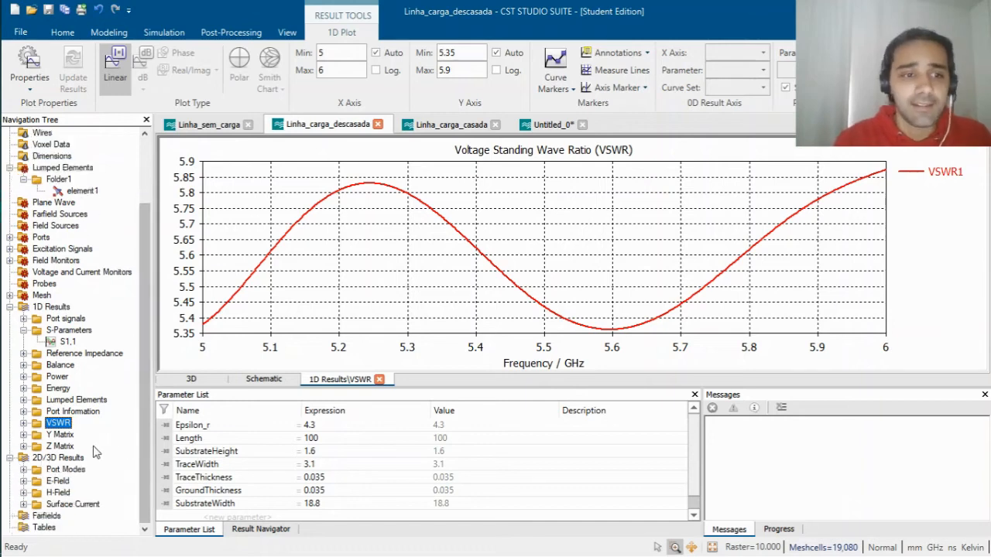
pyautogui.click(24, 481)
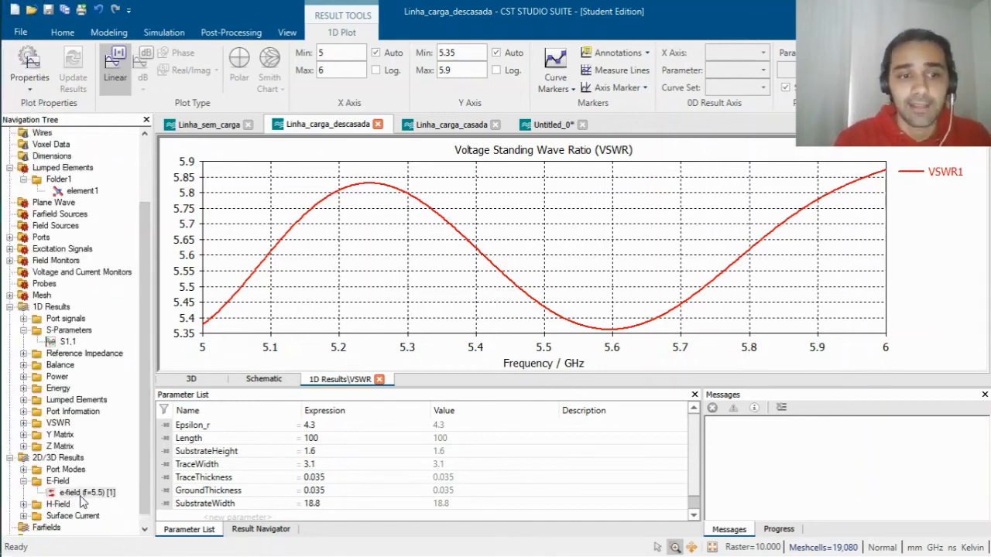
pyautogui.click(81, 496)
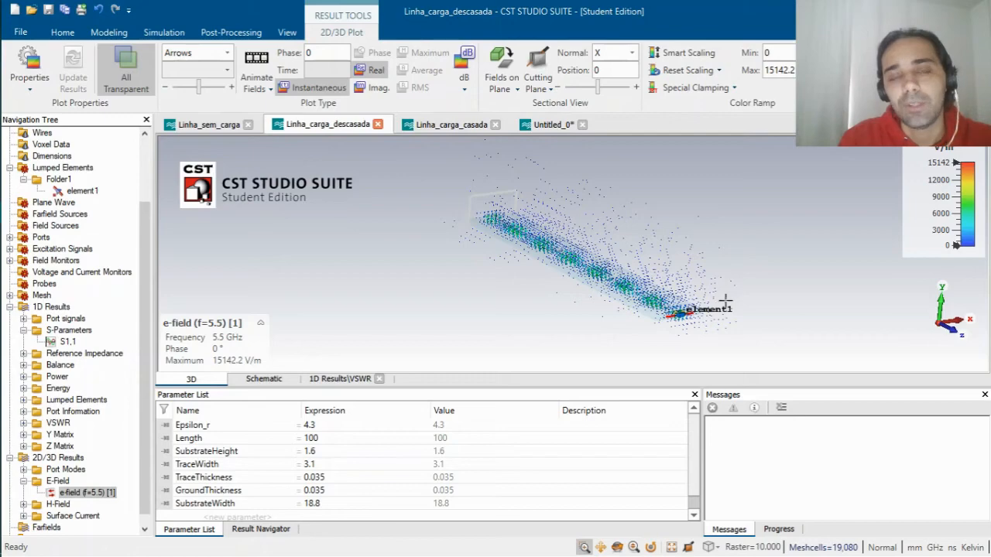
# Scale the e-field plot in dB and set its plot type to Contour.
pyautogui.moveTo(725, 300)
pyautogui.mouseDown()
pyautogui.moveTo(823, 267)
pyautogui.moveTo(609, 305)
pyautogui.moveTo(859, 309)
pyautogui.moveTo(712, 290)
pyautogui.mouseUp()
pyautogui.click(465, 63)
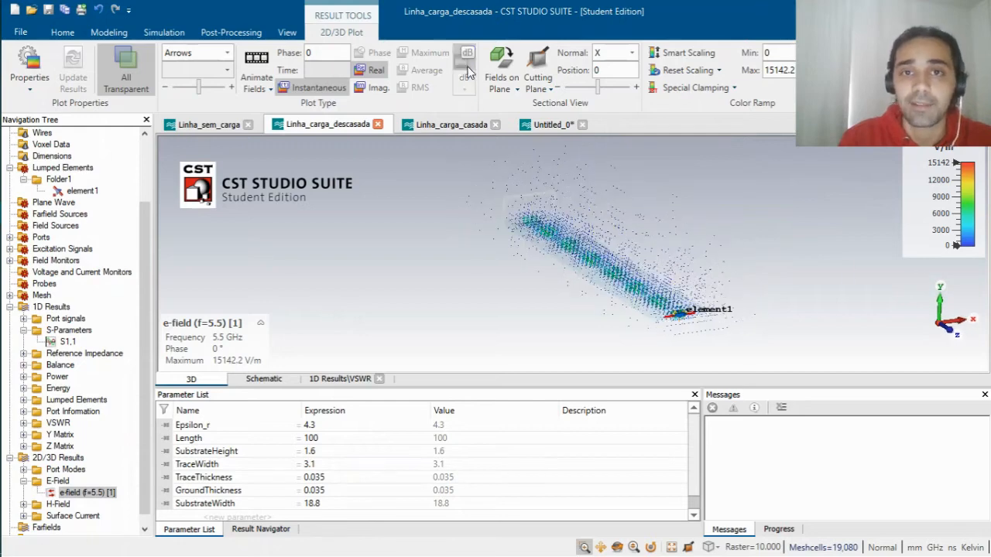
pyautogui.click(224, 53)
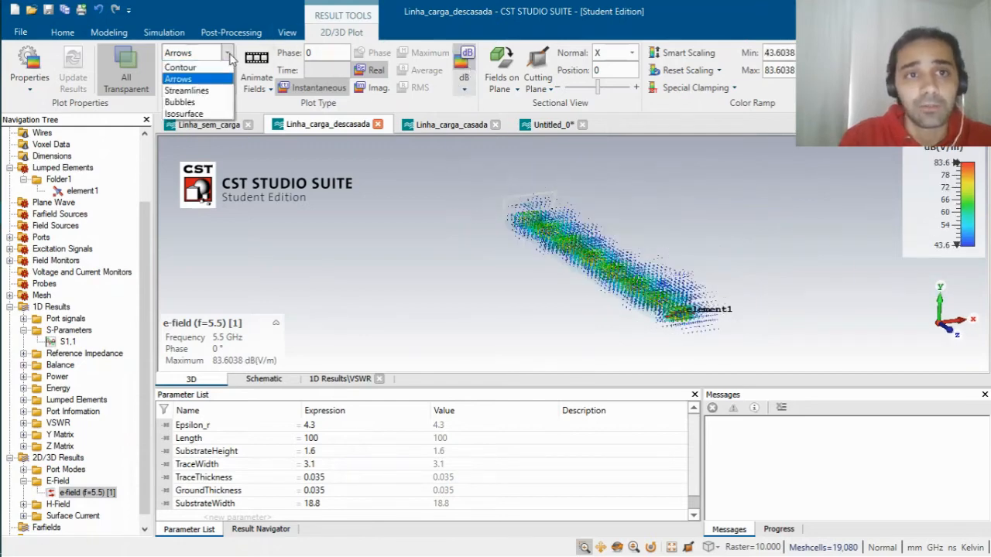
pyautogui.click(182, 67)
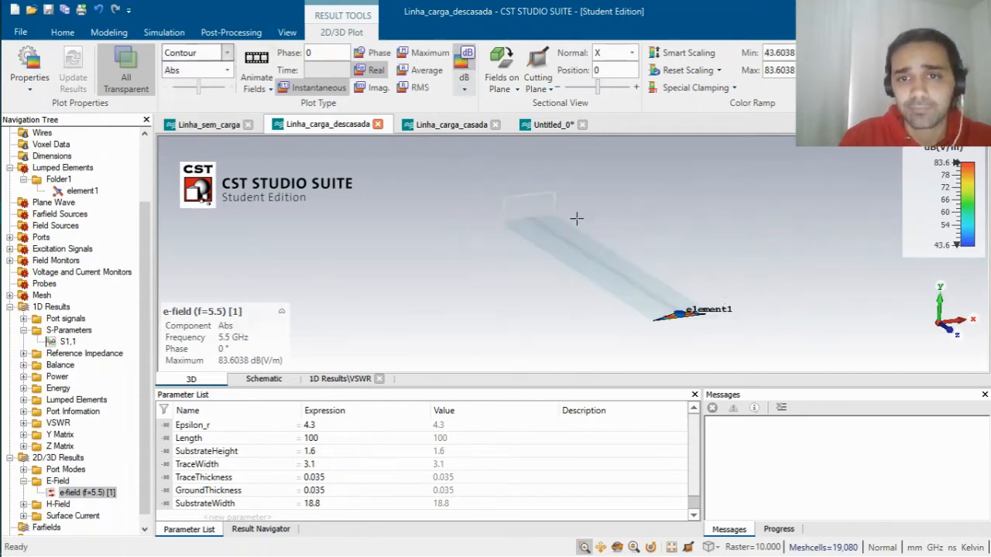
pyautogui.keyDown('ctrl'); pyautogui.keyDown('shift'); pyautogui.moveTo(571, 223); pyautogui.dragTo(498, 221); pyautogui.keyUp('shift'); pyautogui.keyUp('ctrl')
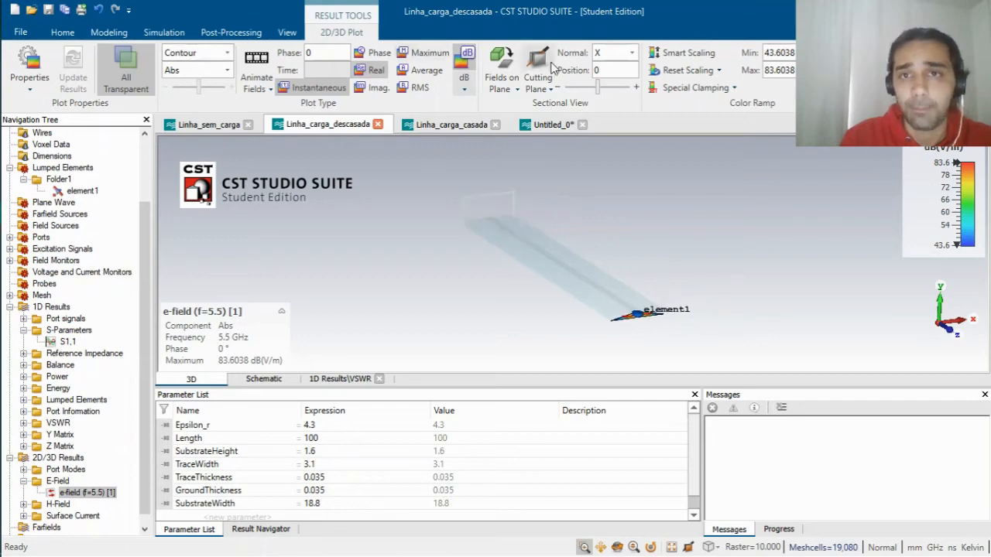
pyautogui.moveTo(694, 227); pyautogui.dragTo(601, 186)
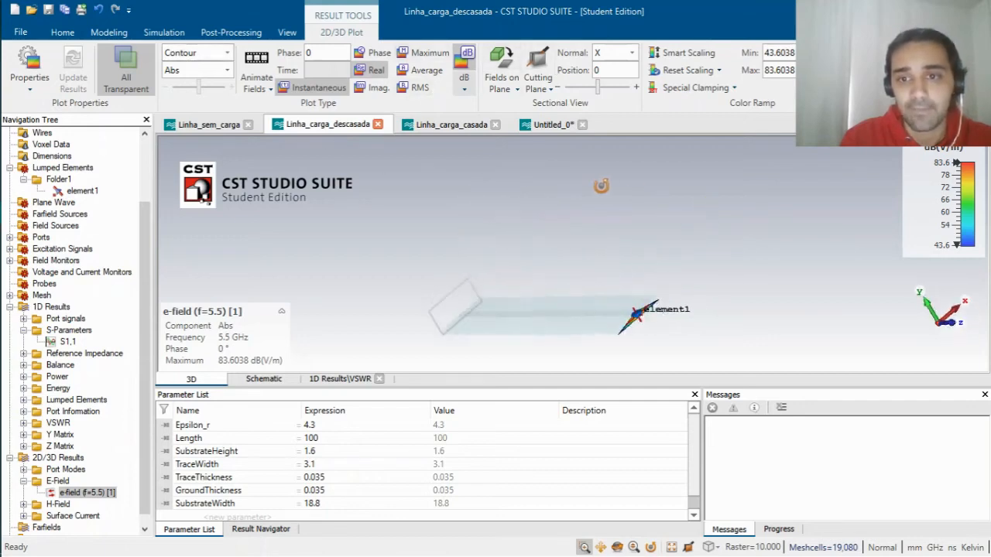
pyautogui.moveTo(146, 255); pyautogui.dragTo(135, 164)
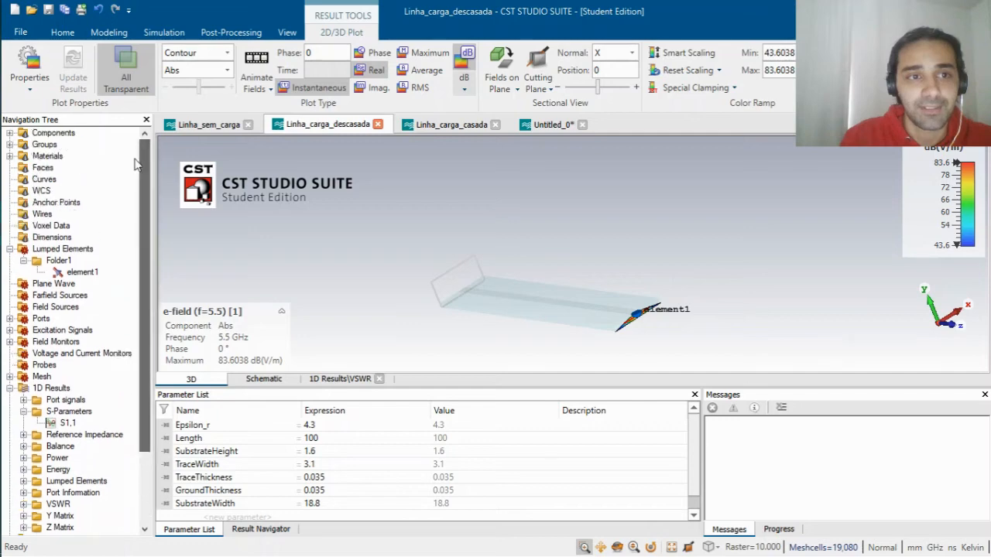
# Redisplay the mismatched line's e-field (f=5.5) [1] result viewed onto the trace and animate the field.
pyautogui.doubleClick(60, 134)
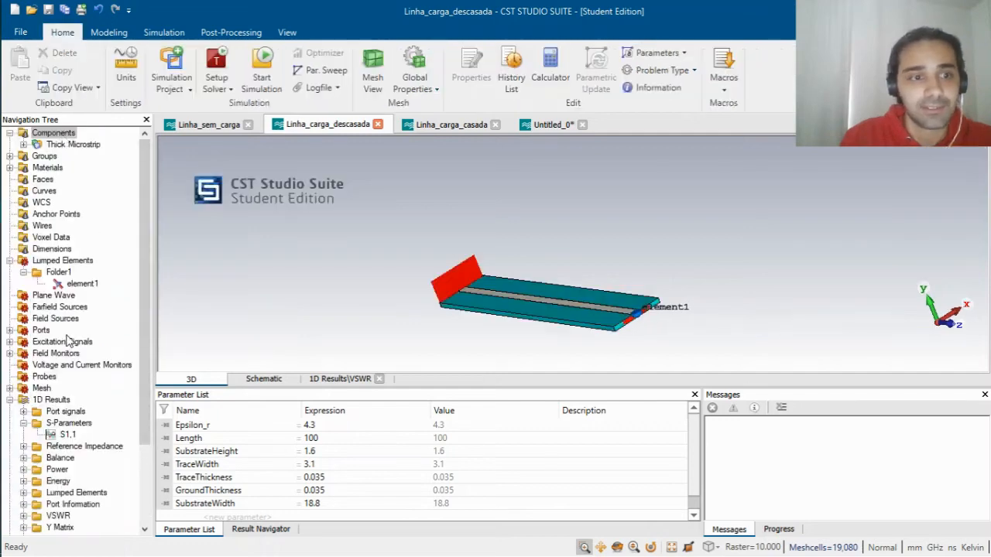
pyautogui.moveTo(144, 303); pyautogui.dragTo(71, 527)
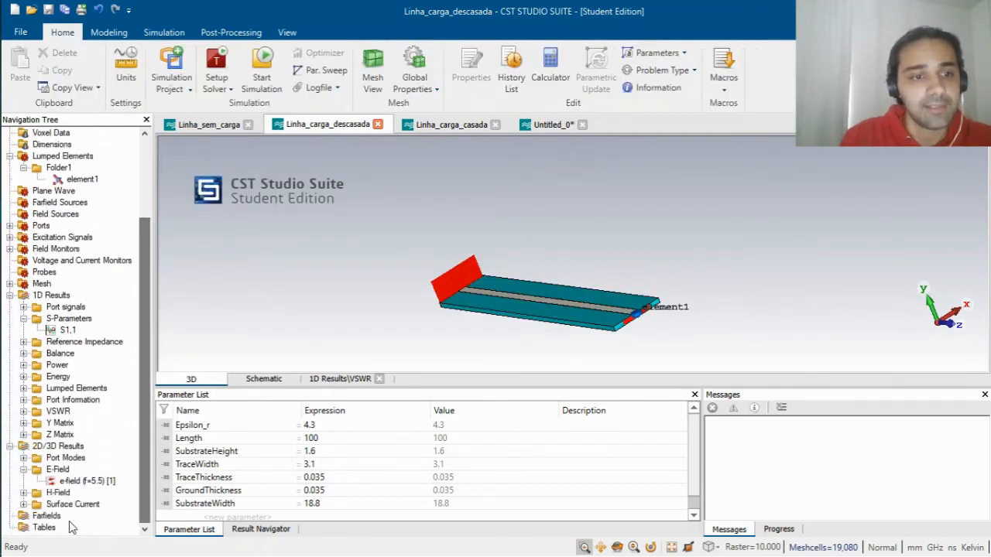
pyautogui.click(86, 481)
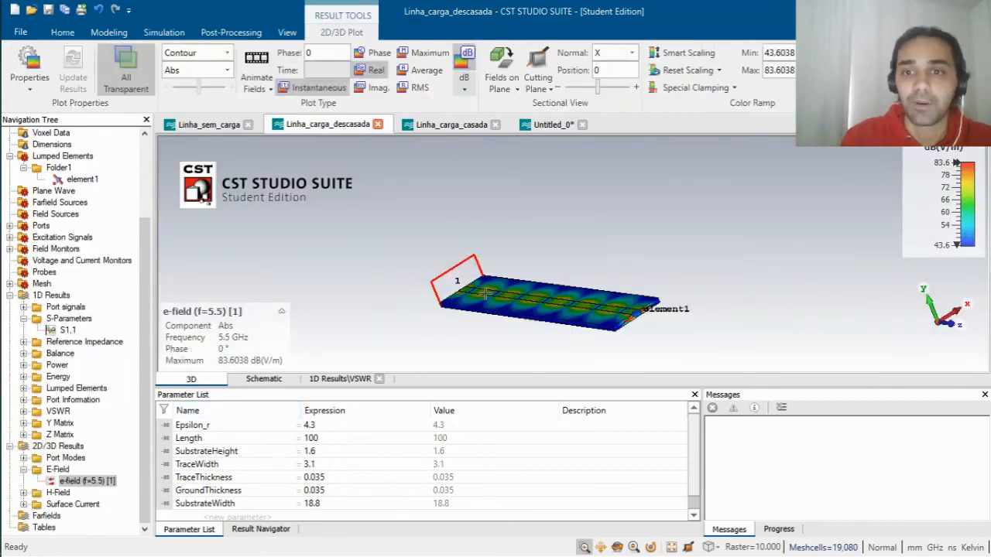
pyautogui.moveTo(484, 293); pyautogui.dragTo(526, 346)
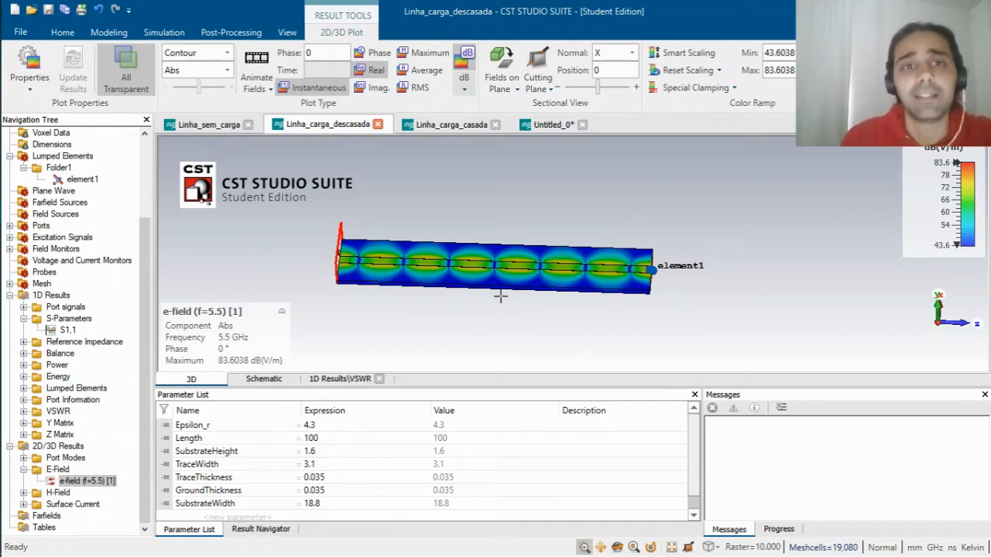
pyautogui.click(257, 62)
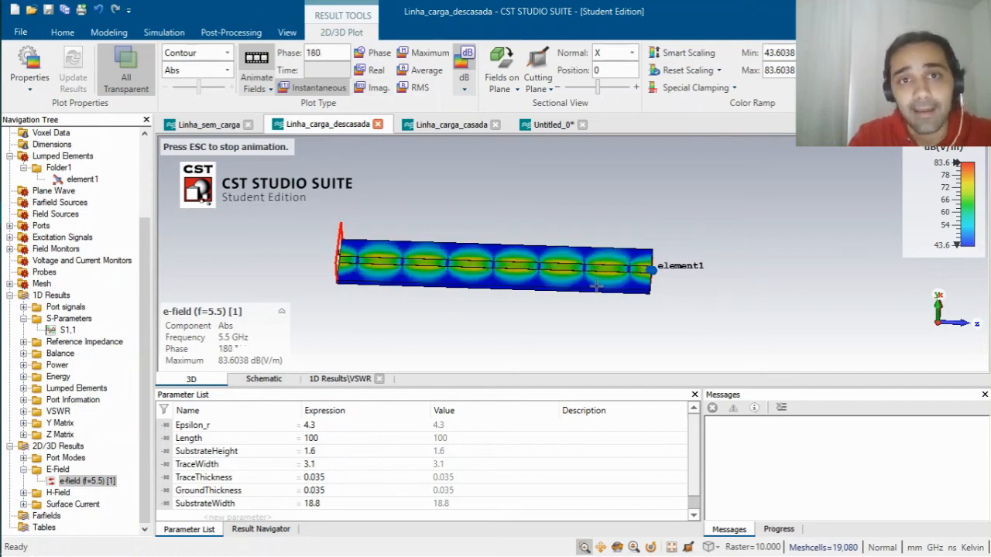
# Plot the Average e-field of the mismatched line, and collapse its 2D/3D results folder after viewing.
pyautogui.click(330, 90)
pyautogui.click(421, 70)
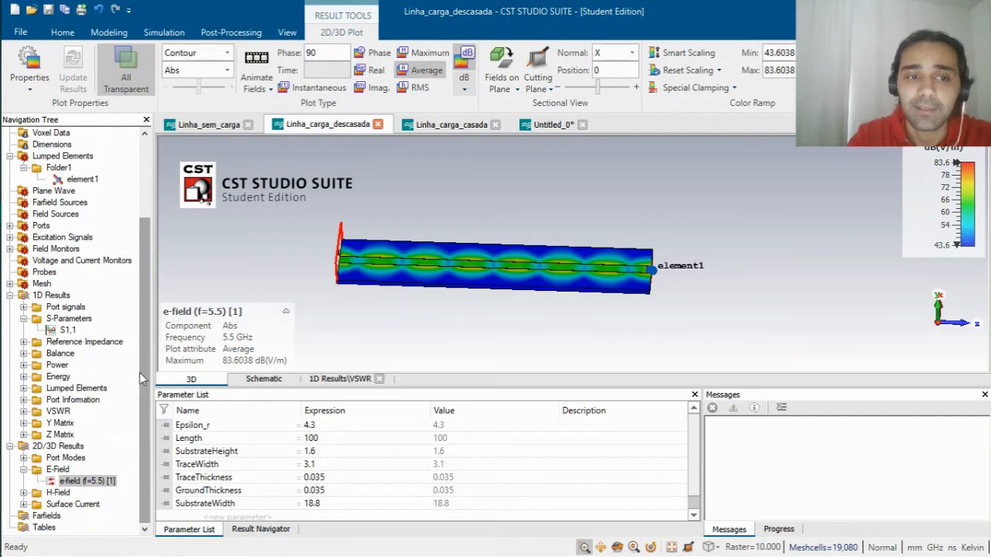
pyautogui.moveTo(216, 346)
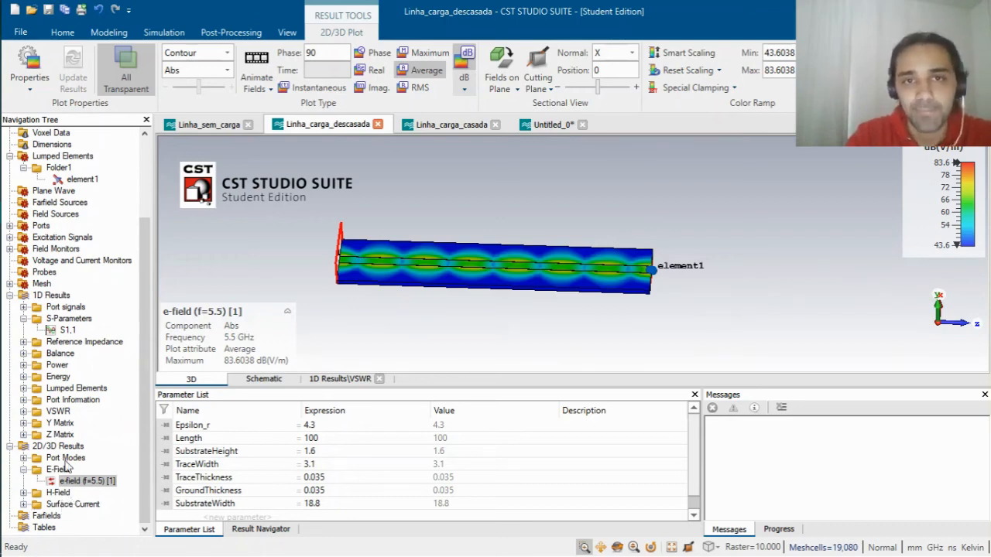
pyautogui.click(10, 447)
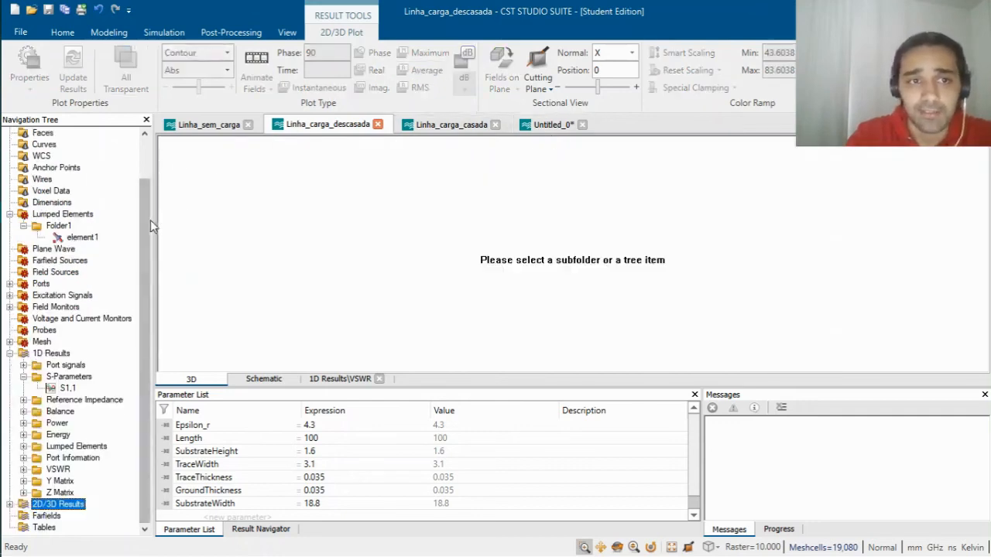
pyautogui.moveTo(150, 221); pyautogui.dragTo(150, 174)
# In the Untitled_0 project, edit lumped element element1 and set its resistance R to 50 Ohm.
pyautogui.click(547, 127)
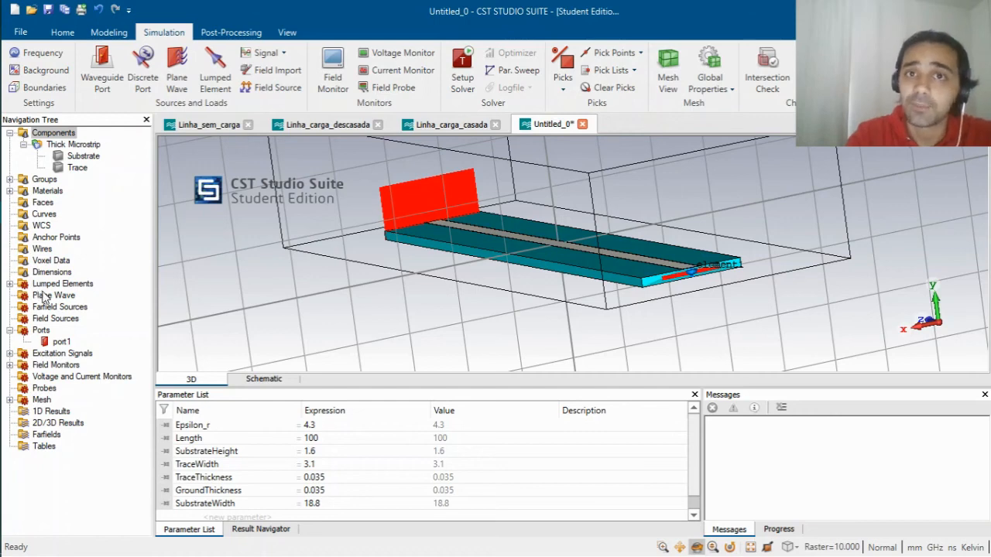
pyautogui.click(10, 284)
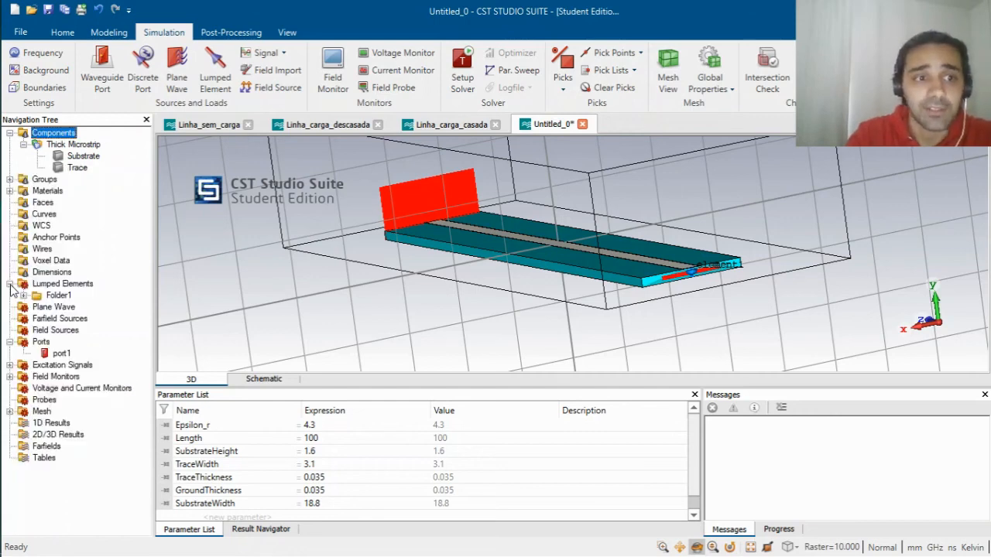
pyautogui.click(24, 296)
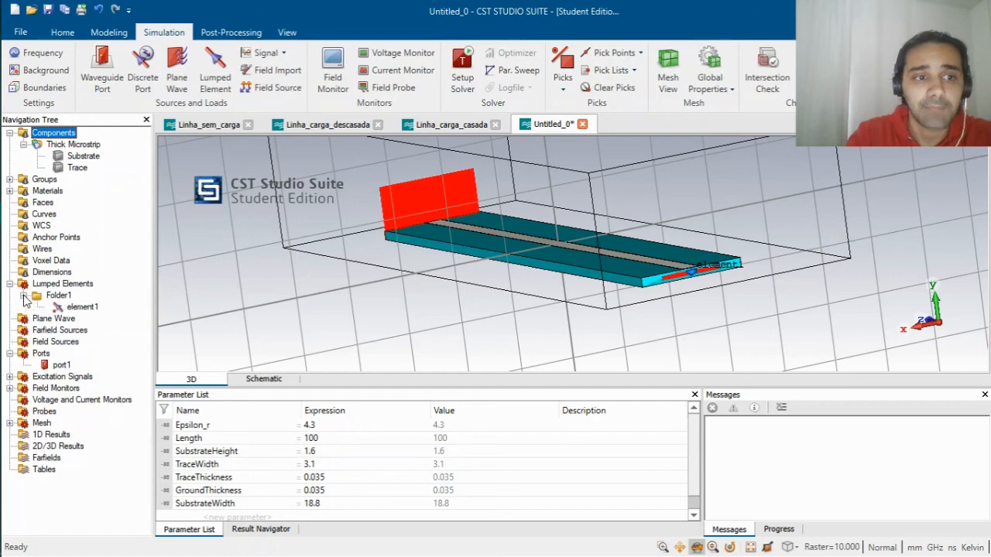
pyautogui.doubleClick(77, 309)
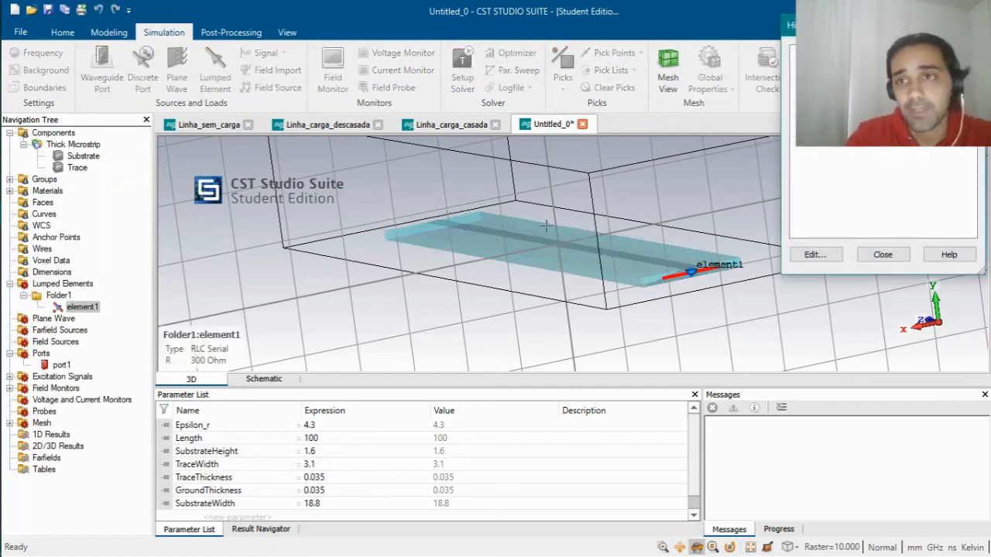
pyautogui.moveTo(805, 25); pyautogui.dragTo(227, 133)
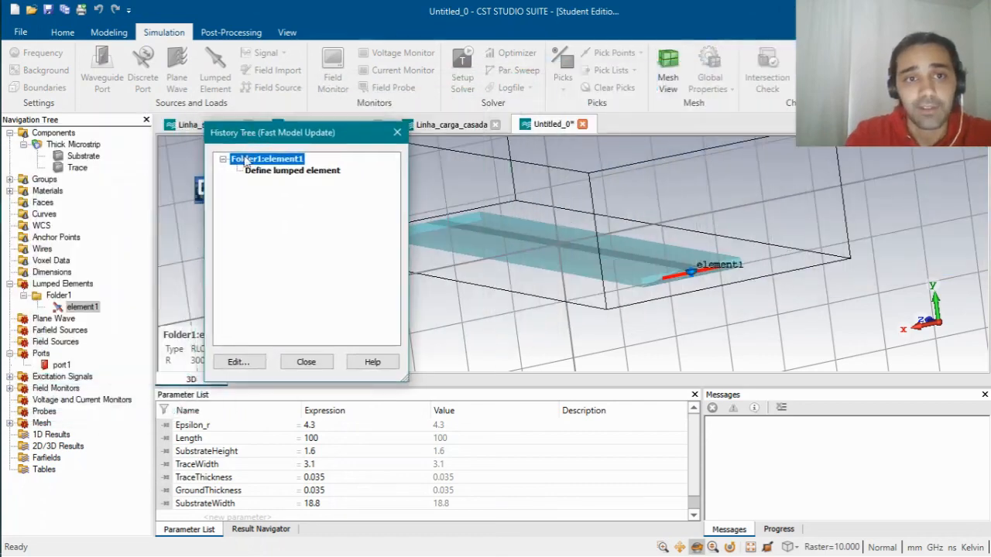
pyautogui.doubleClick(271, 172)
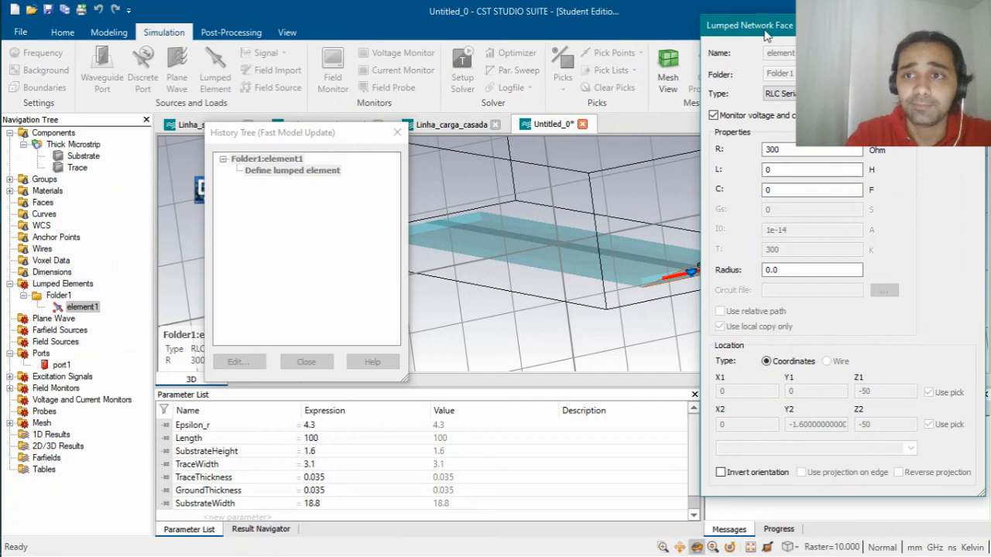
pyautogui.moveTo(764, 32); pyautogui.dragTo(497, 91)
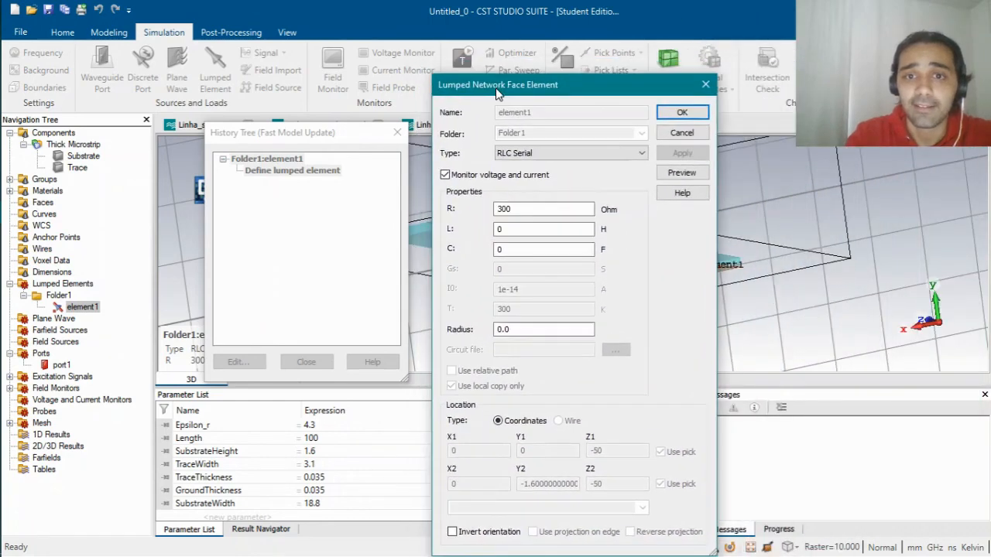
pyautogui.doubleClick(507, 208)
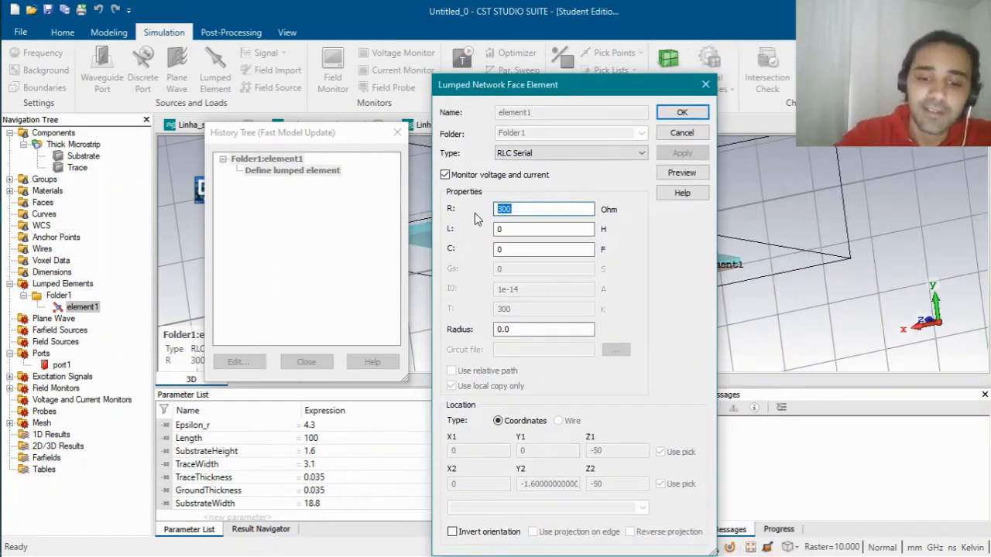
pyautogui.write('50')
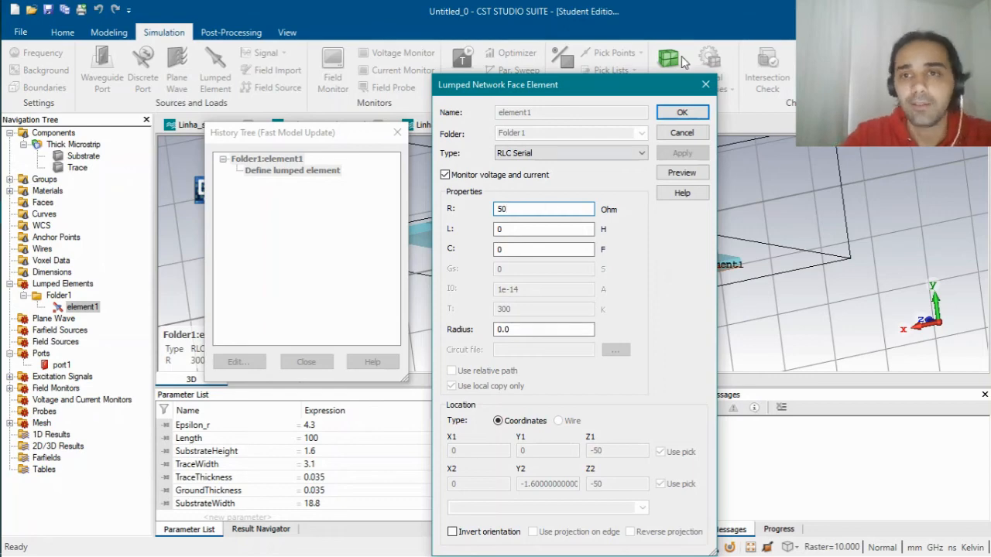
pyautogui.click(681, 112)
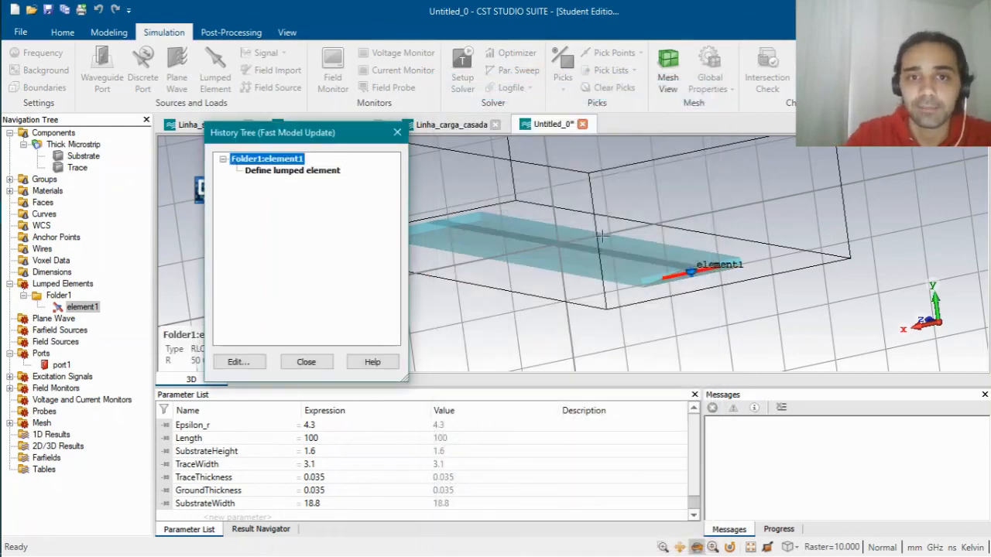
pyautogui.click(306, 362)
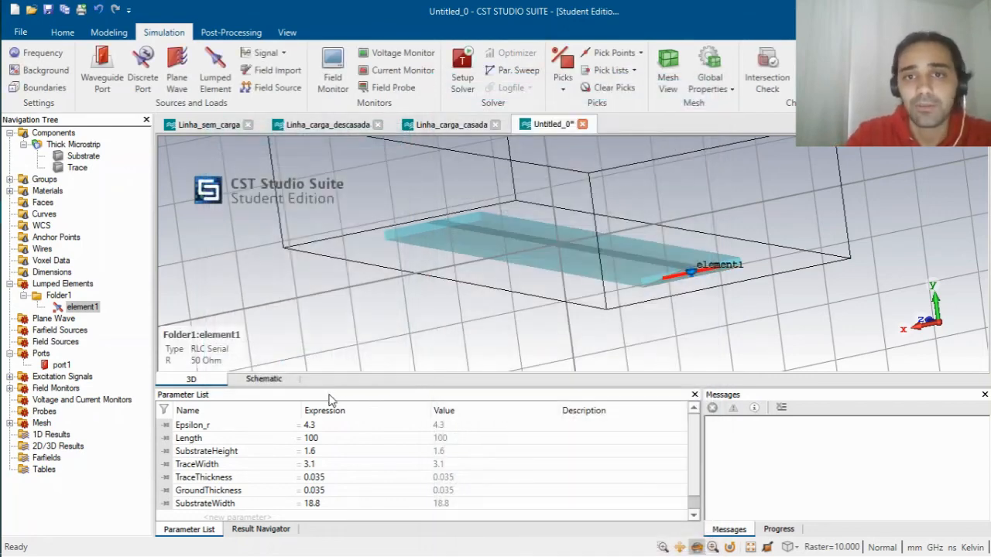
pyautogui.click(88, 146)
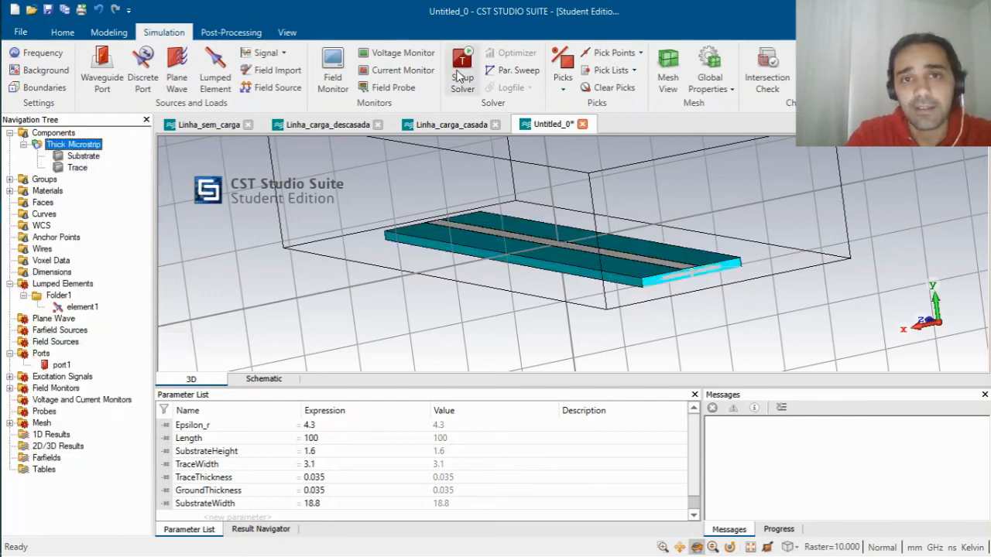
# Switch to the Linha_carga_casada project and plot its S1,1 parameter in dB and on a Smith chart.
pyautogui.click(441, 124)
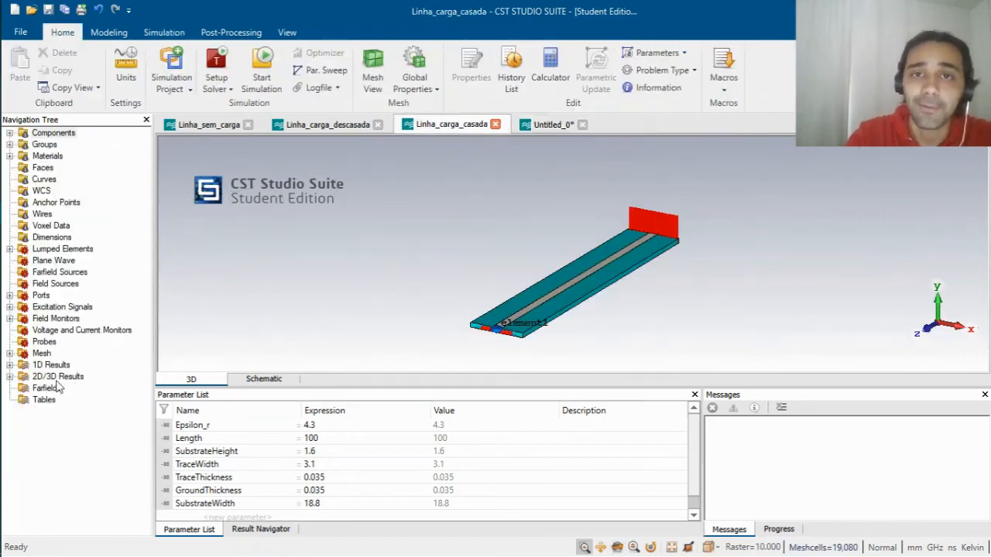
pyautogui.click(10, 364)
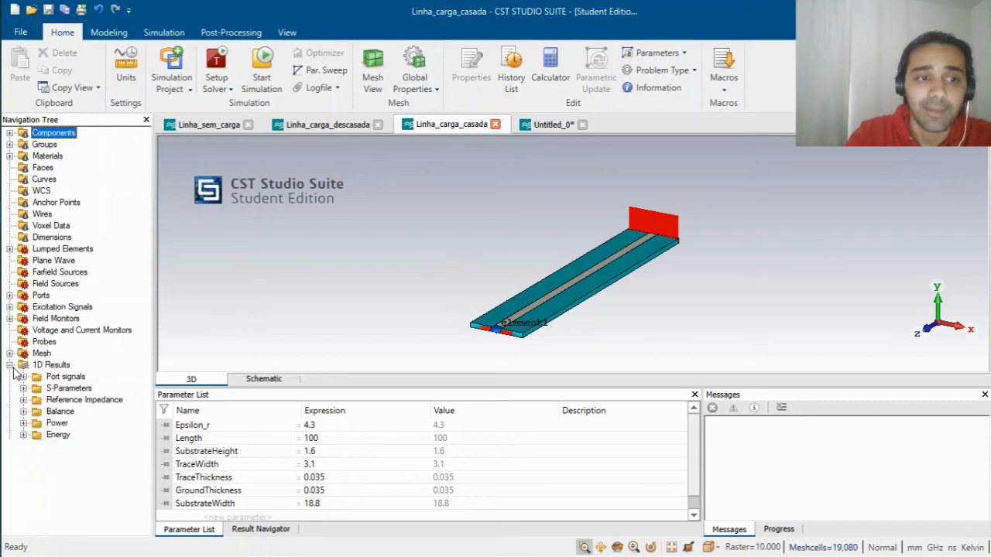
pyautogui.click(23, 388)
pyautogui.click(68, 400)
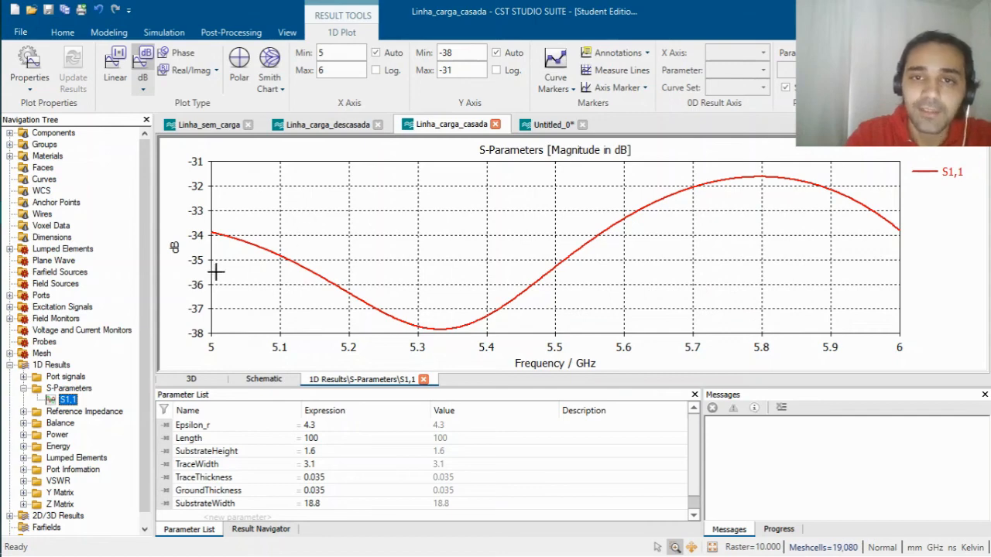
pyautogui.click(269, 62)
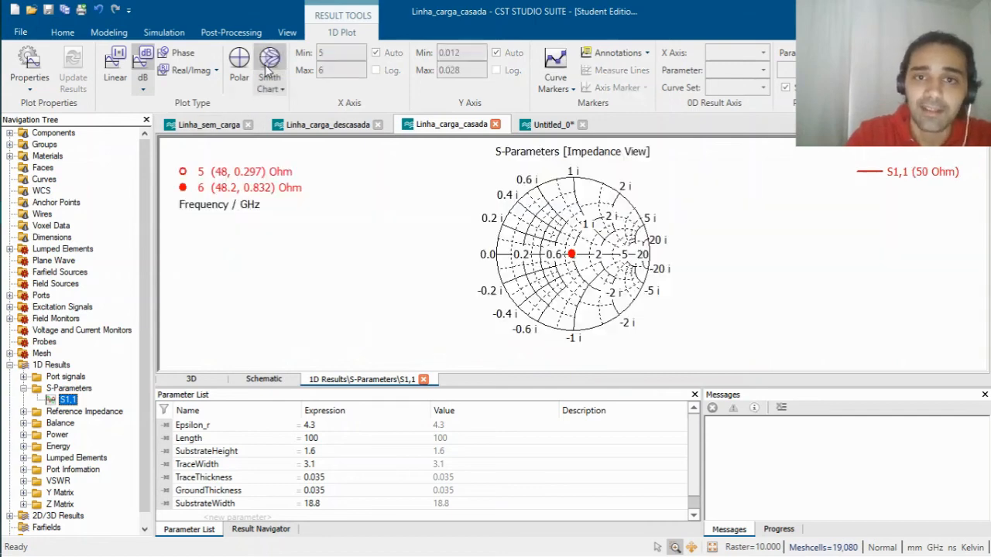
pyautogui.moveTo(556, 244); pyautogui.dragTo(618, 284)
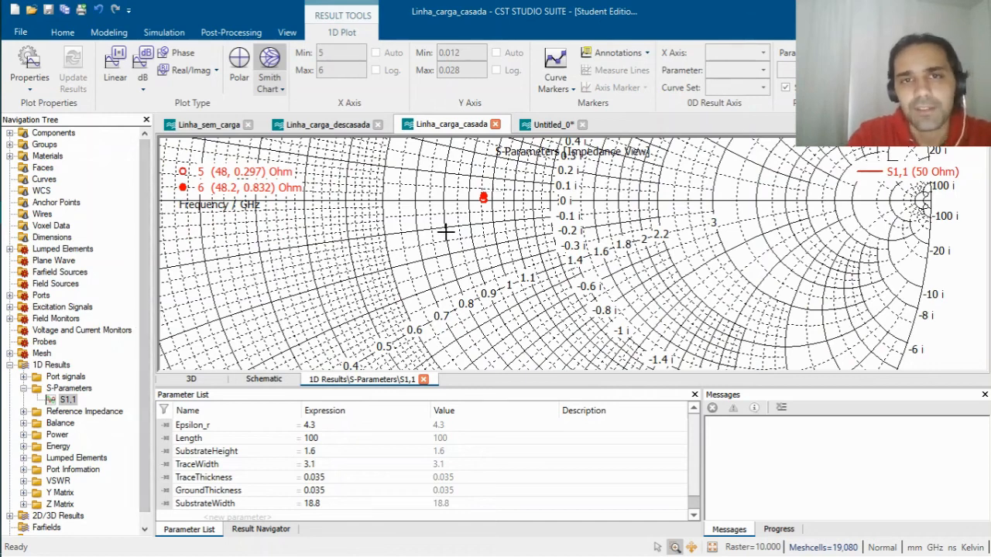
# Display the 3D result e-field (f=5.5) [1] of the matched line.
pyautogui.click(10, 364)
pyautogui.click(11, 376)
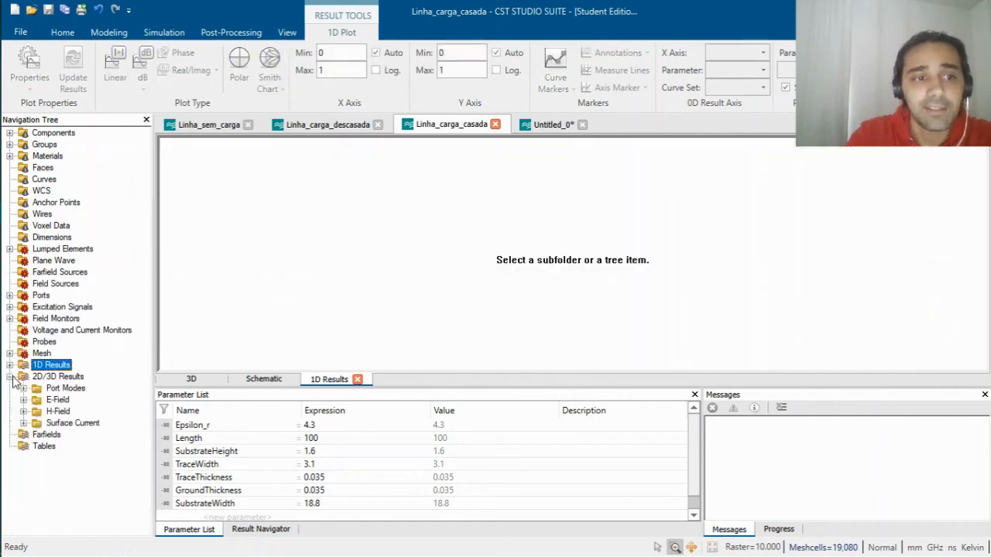
pyautogui.click(24, 400)
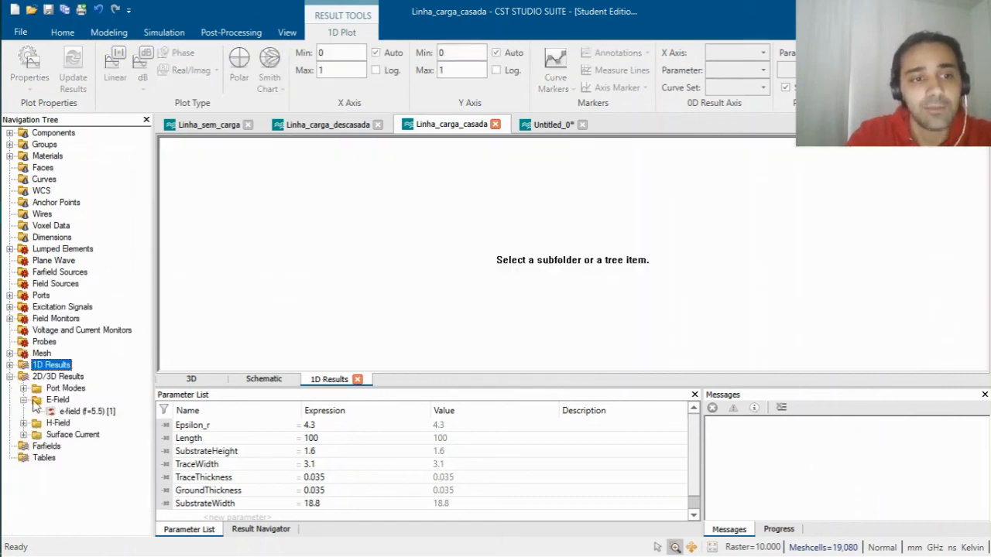
pyautogui.click(86, 411)
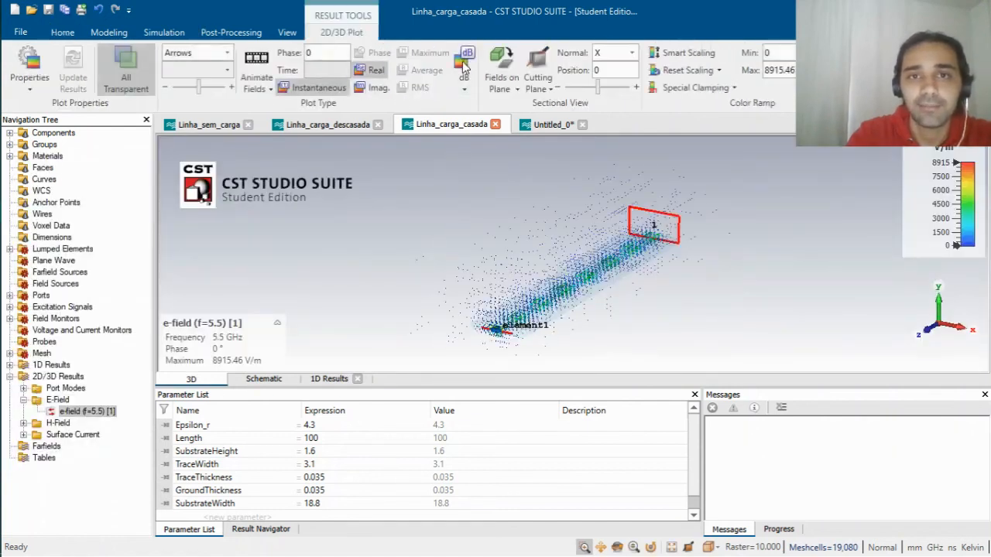
# Scale the matched line's e-field in dB and show it as a Contour plot of the Average field.
pyautogui.click(465, 62)
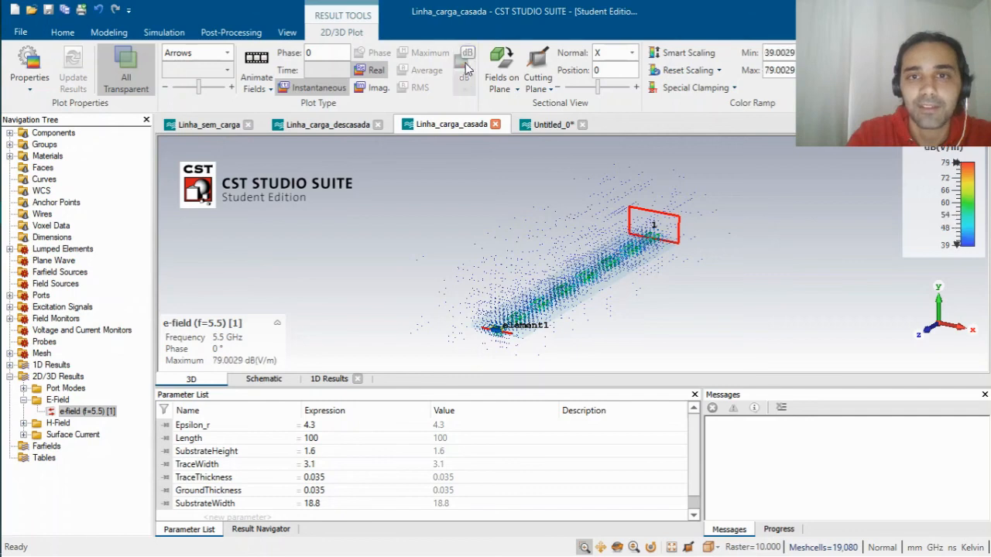
pyautogui.click(232, 54)
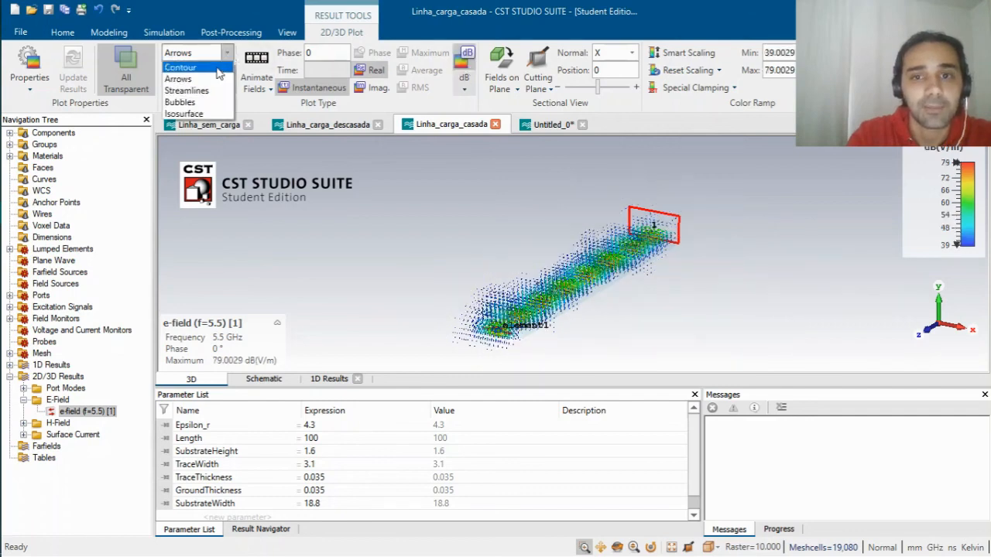
pyautogui.click(219, 68)
pyautogui.moveTo(656, 300); pyautogui.dragTo(467, 542)
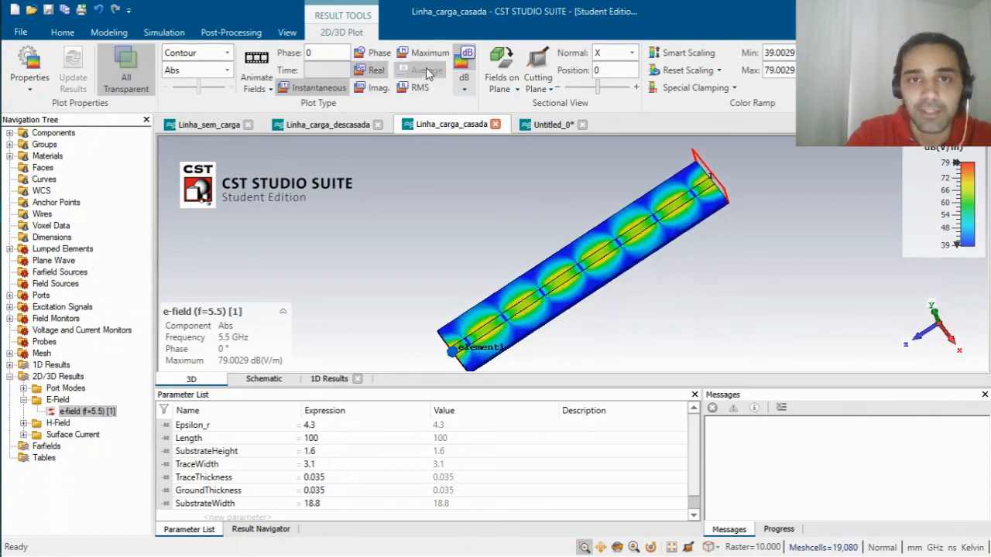
pyautogui.click(426, 70)
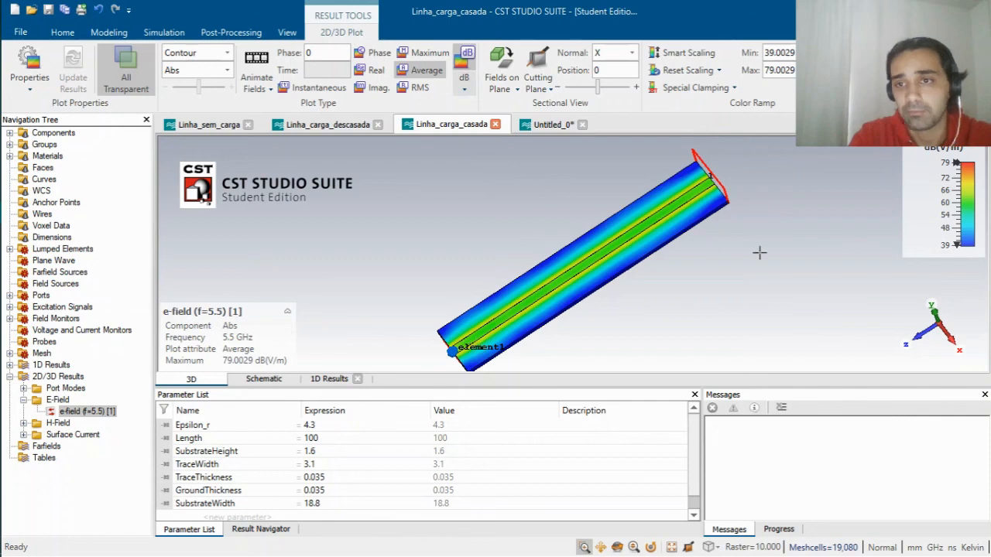
pyautogui.moveTo(759, 253); pyautogui.dragTo(549, 155)
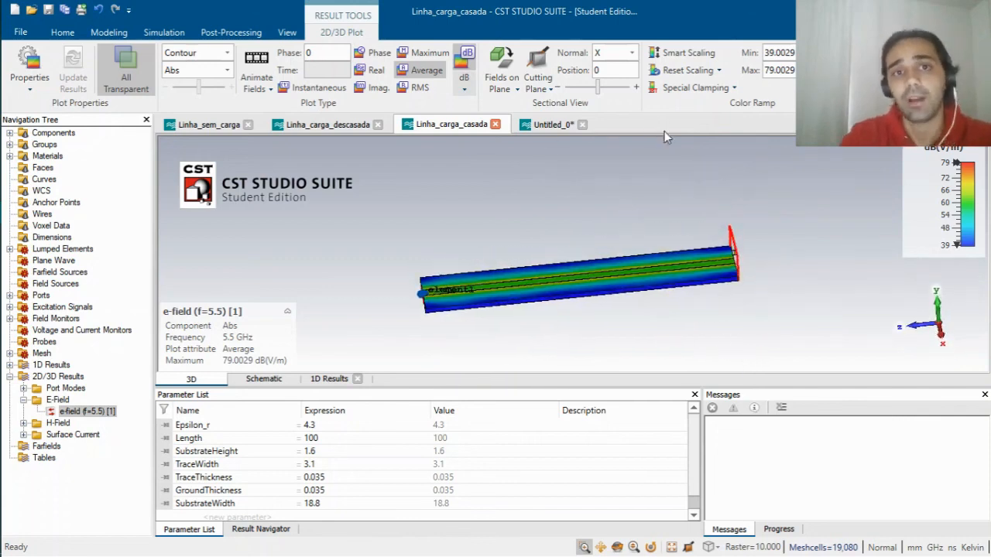
# Change the e-field plot type to Arrows and show the fields on a cutting plane normal to X at position 0.
pyautogui.click(226, 52)
pyautogui.click(220, 70)
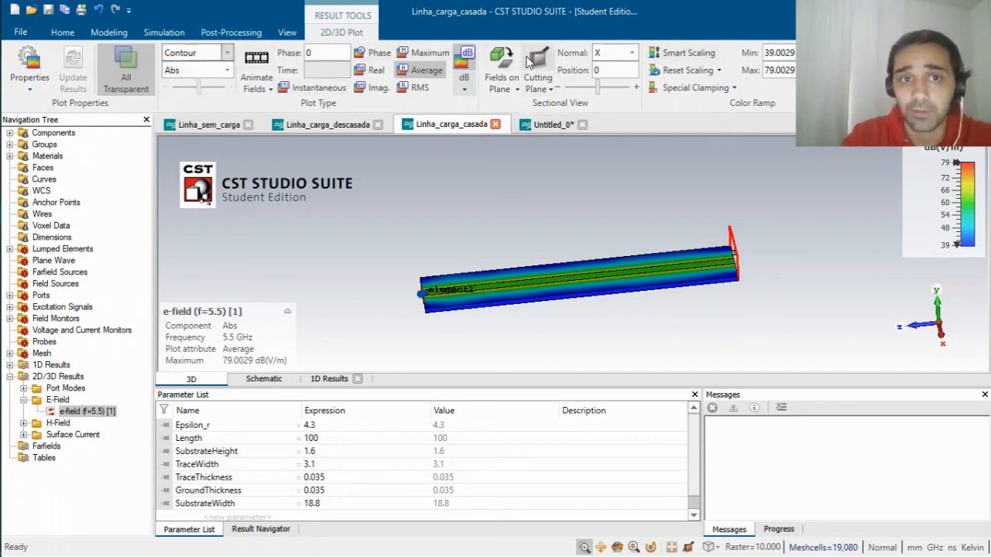
pyautogui.click(226, 52)
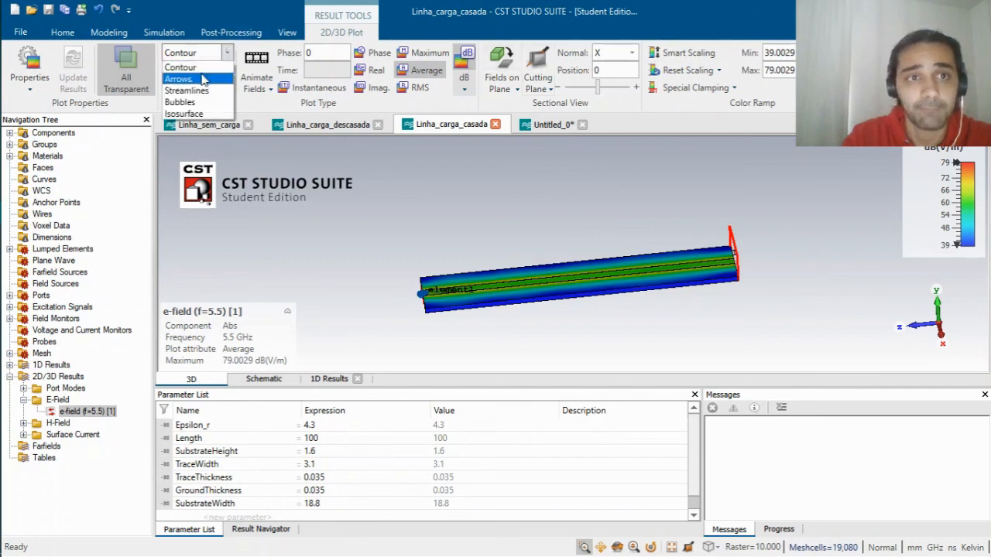
pyautogui.click(190, 79)
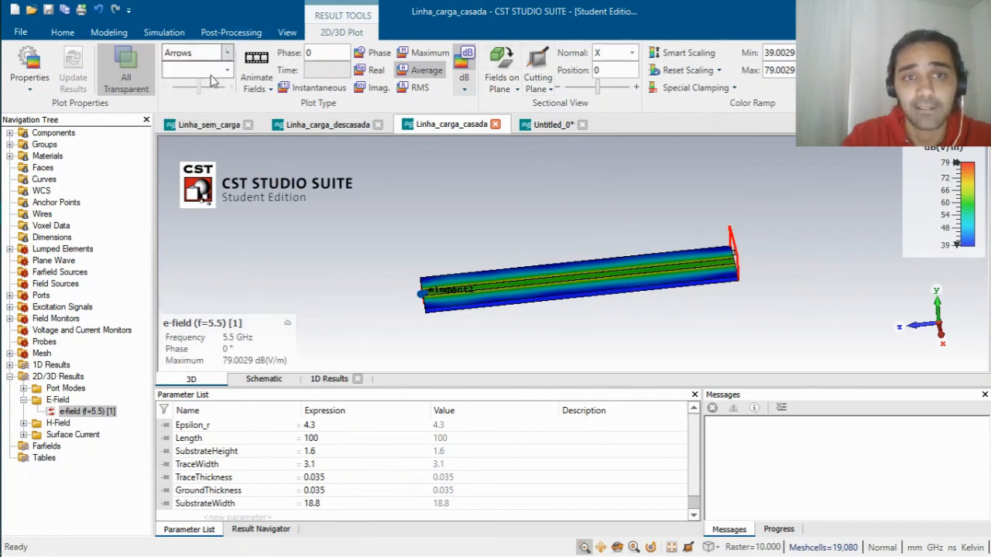
pyautogui.click(632, 52)
pyautogui.click(610, 68)
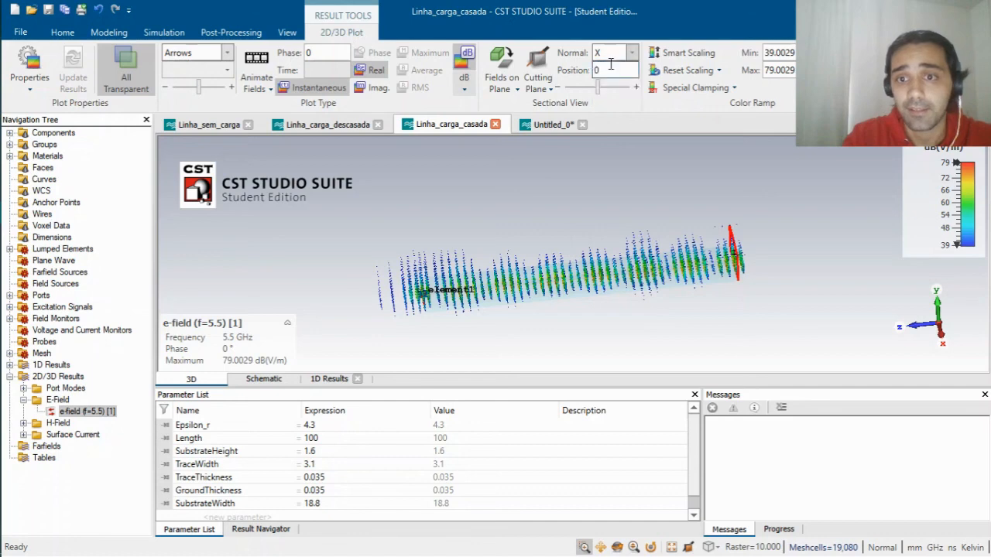
pyautogui.click(538, 61)
pyautogui.click(500, 60)
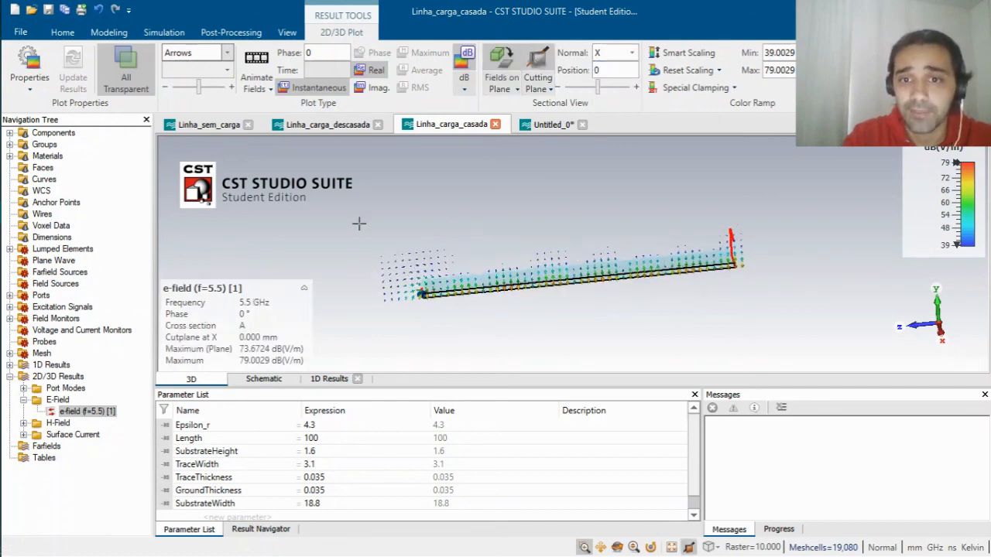
# In the plot properties, reduce the density of the e-field arrows and increase their size.
pyautogui.click(31, 68)
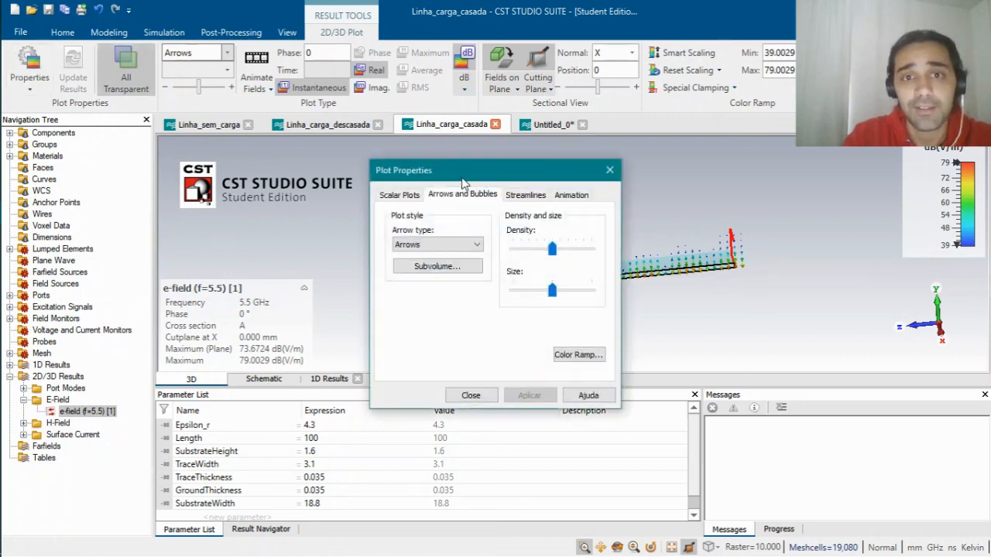
pyautogui.moveTo(462, 171); pyautogui.dragTo(277, 127)
pyautogui.moveTo(368, 204); pyautogui.dragTo(346, 210)
pyautogui.moveTo(367, 247)
pyautogui.mouseDown()
pyautogui.moveTo(395, 248)
pyautogui.moveTo(384, 248)
pyautogui.mouseUp()
pyautogui.click(280, 356)
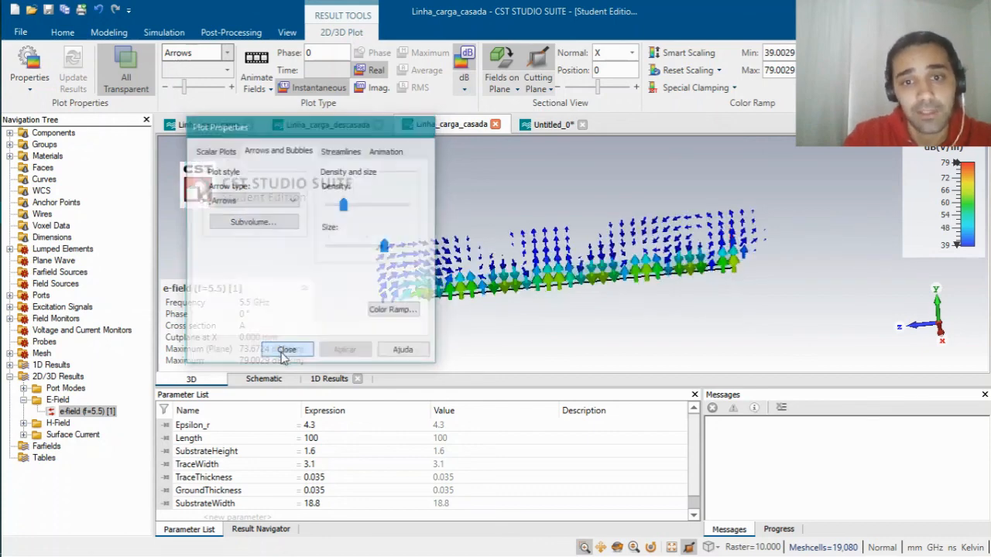